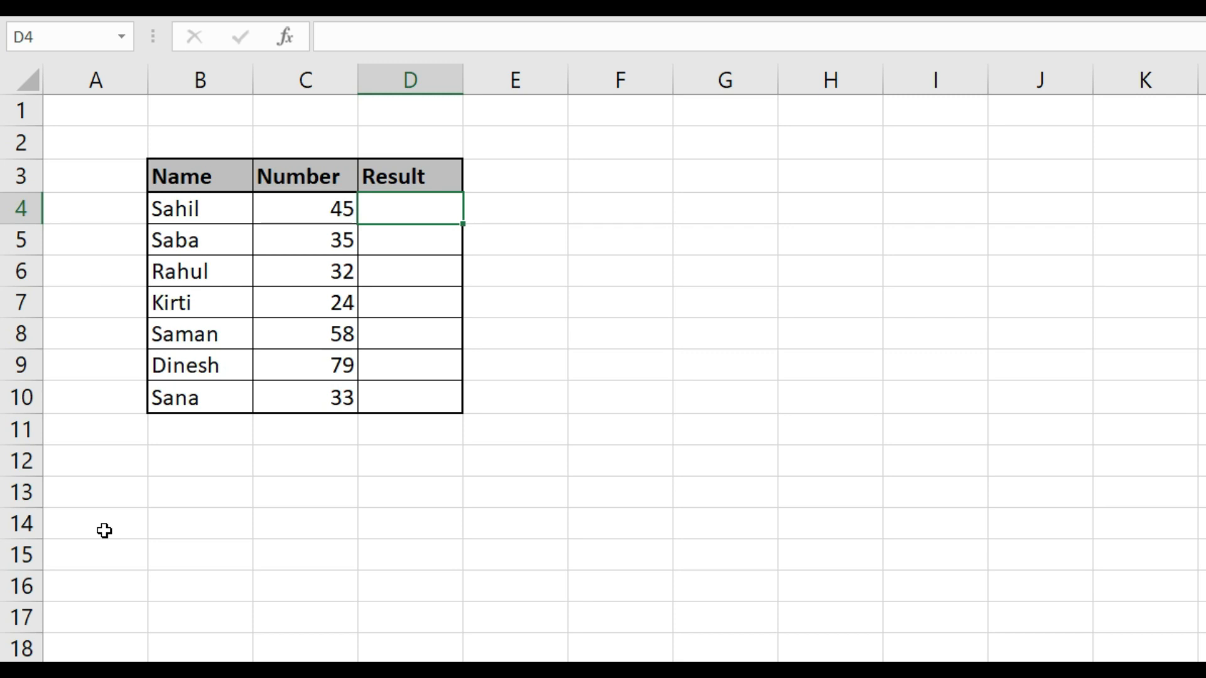
Begin an IF formula in D4 with the logical test C4>=33
text(=if)
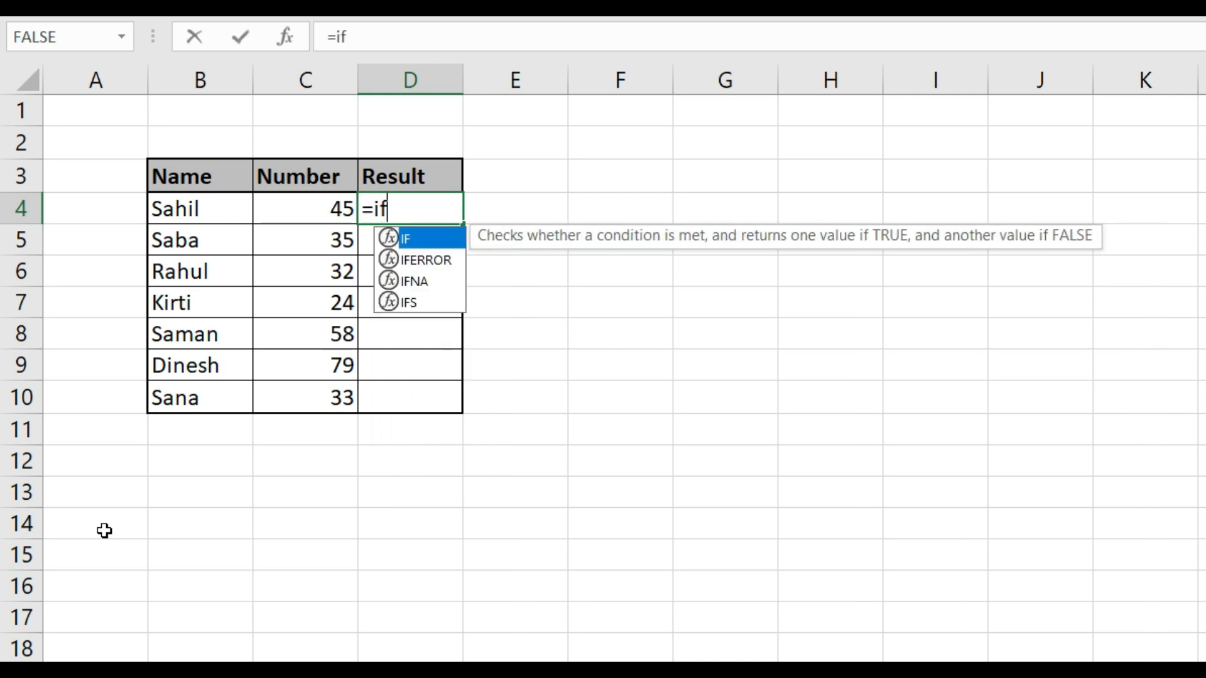
key(Tab)
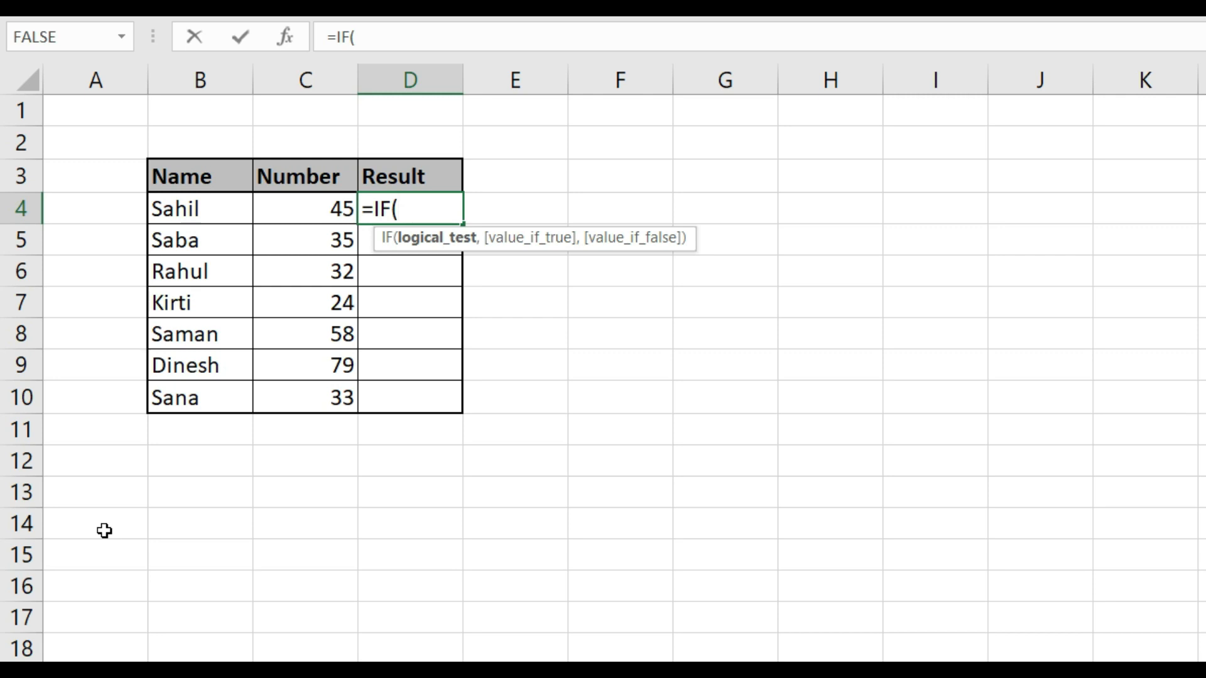
key(Left)
text(>=33)
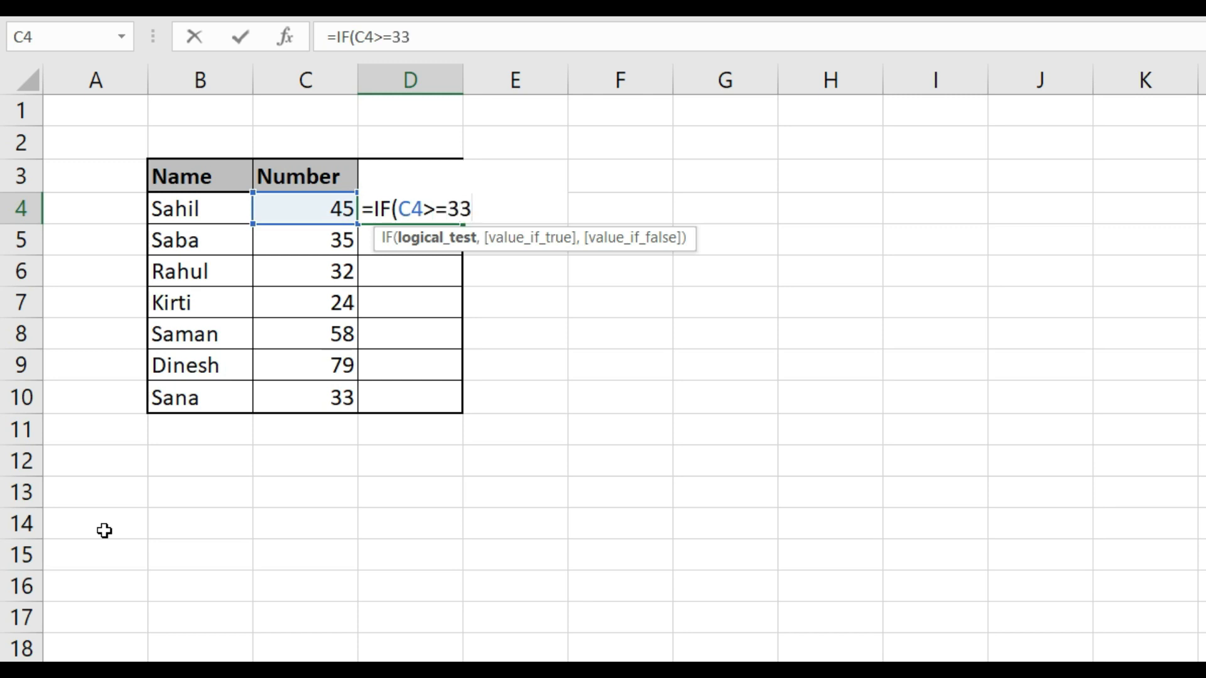
text(,)
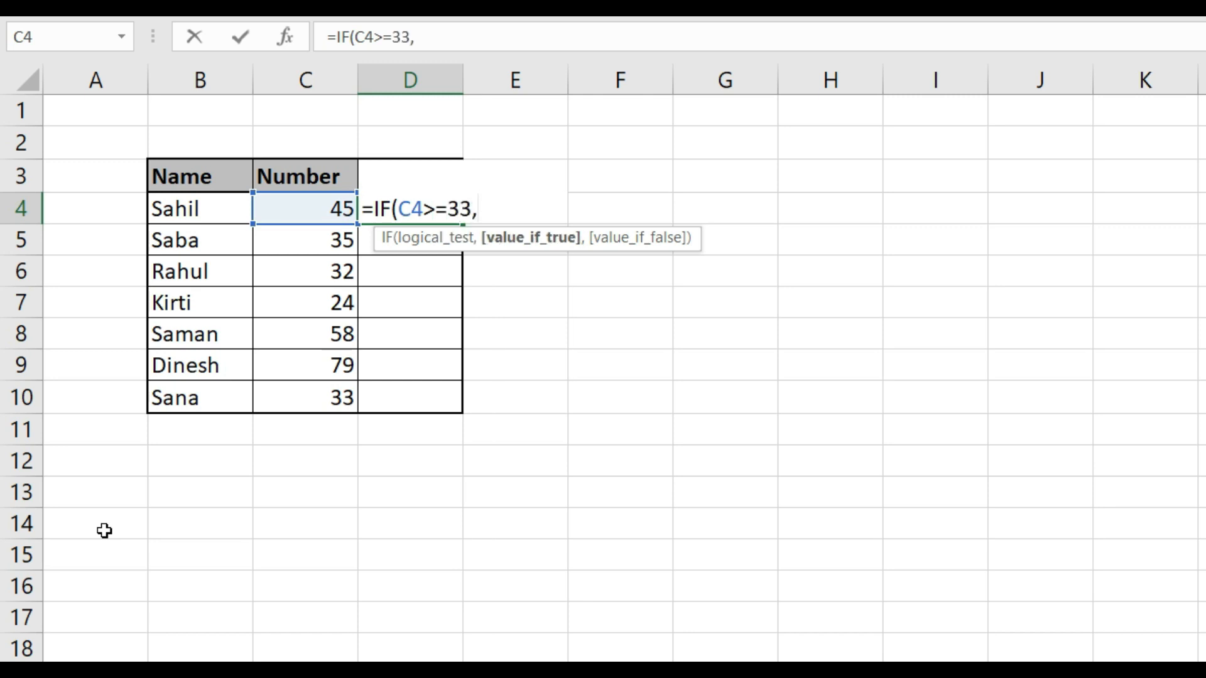
key(BackSpace)
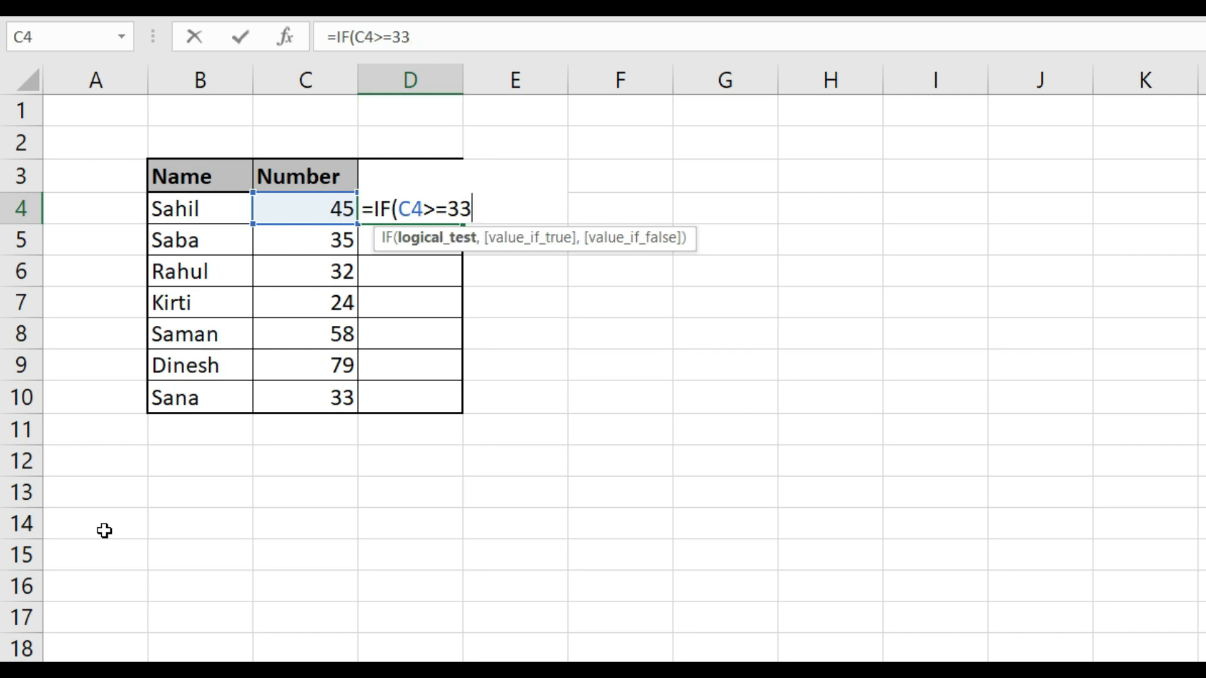
text(,)
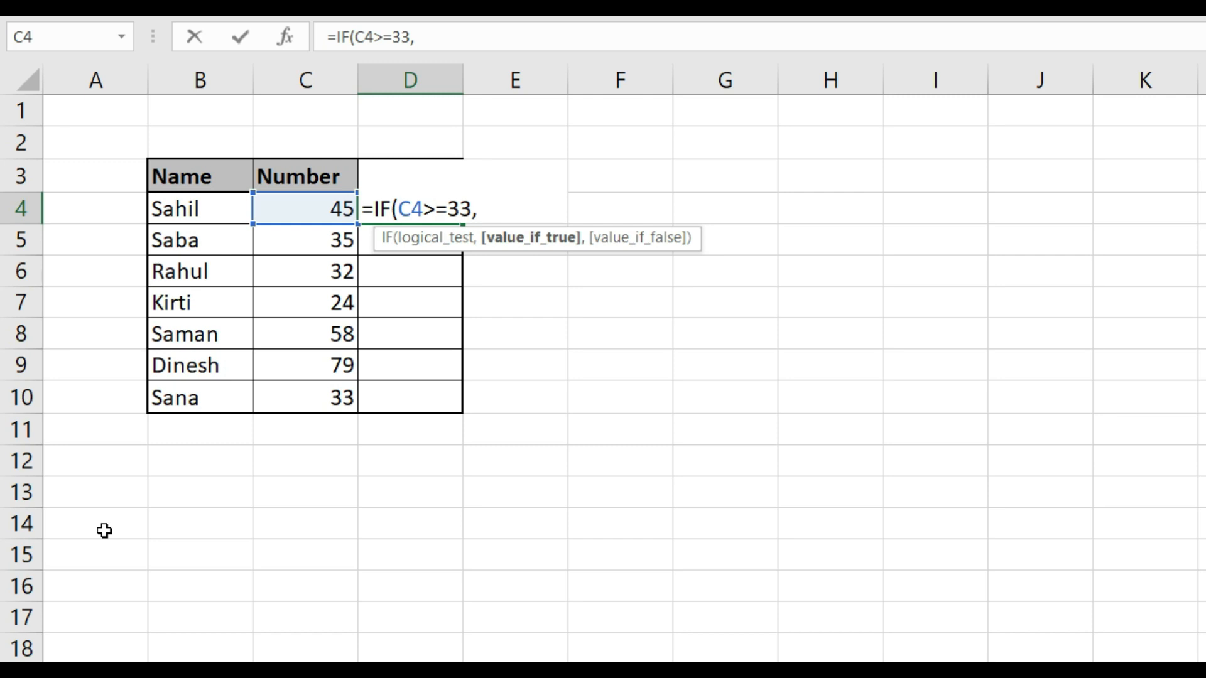
text("Pass")
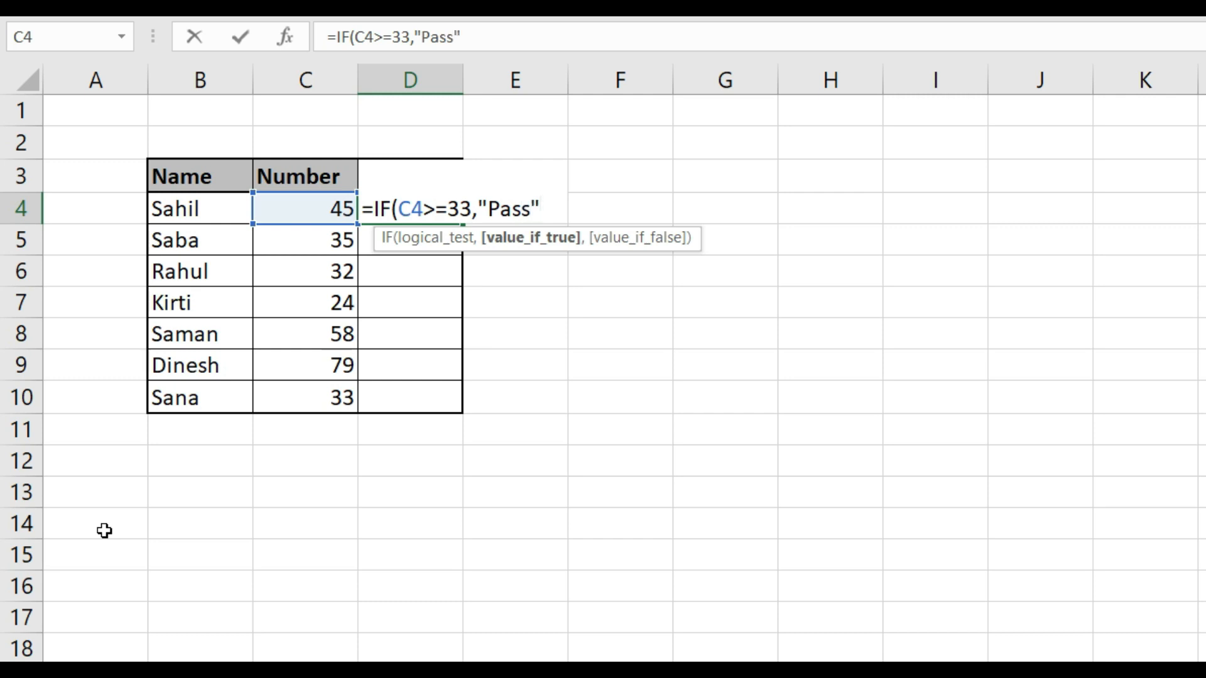
text(,"Fail")
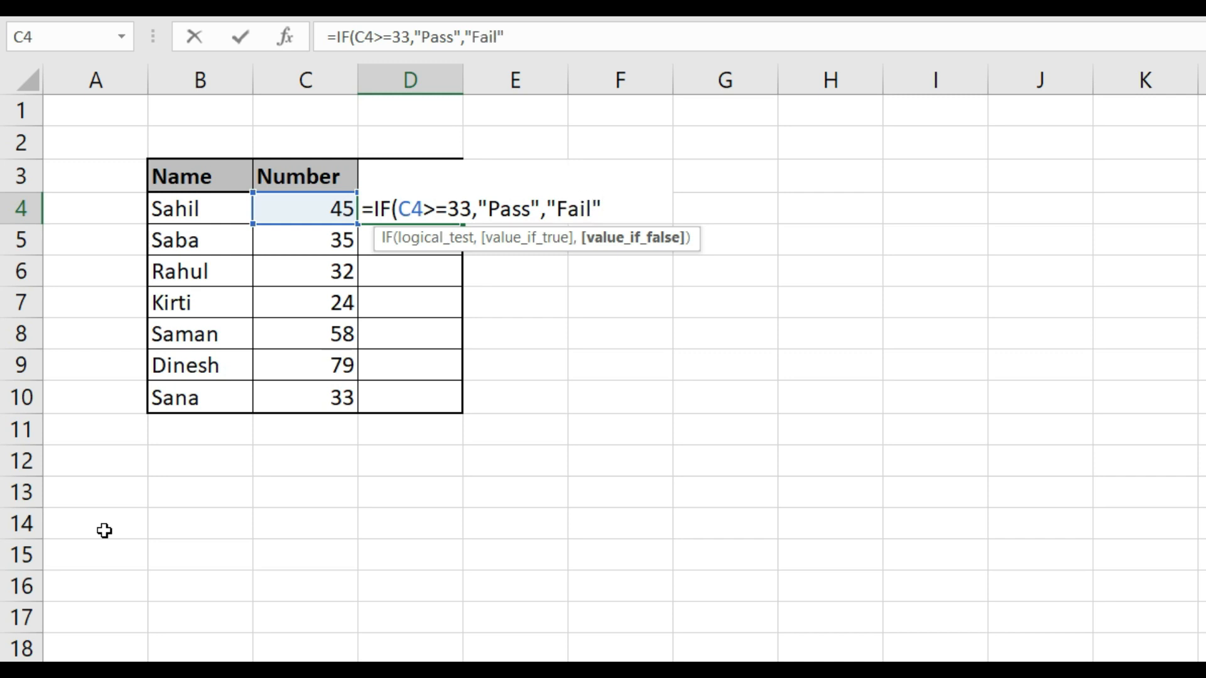
text())
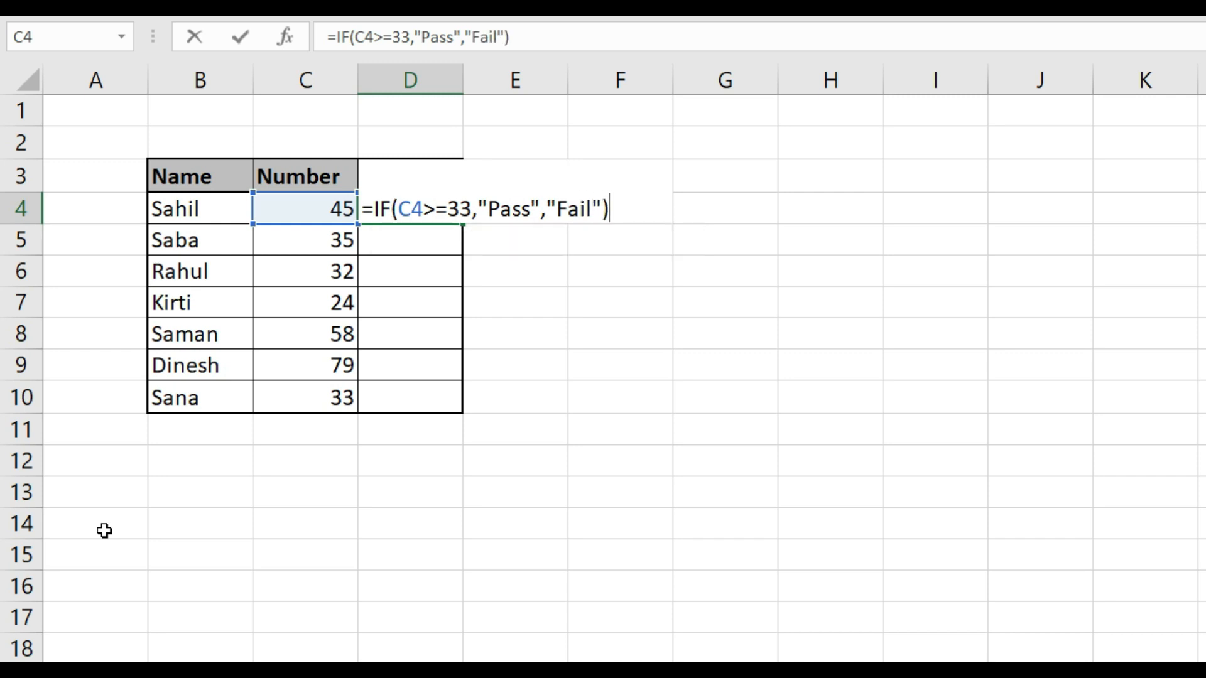
Complete the D4 formula with "Pass" as the true value and "Fail" as the false value, and enter it
key(Return)
key(Up)
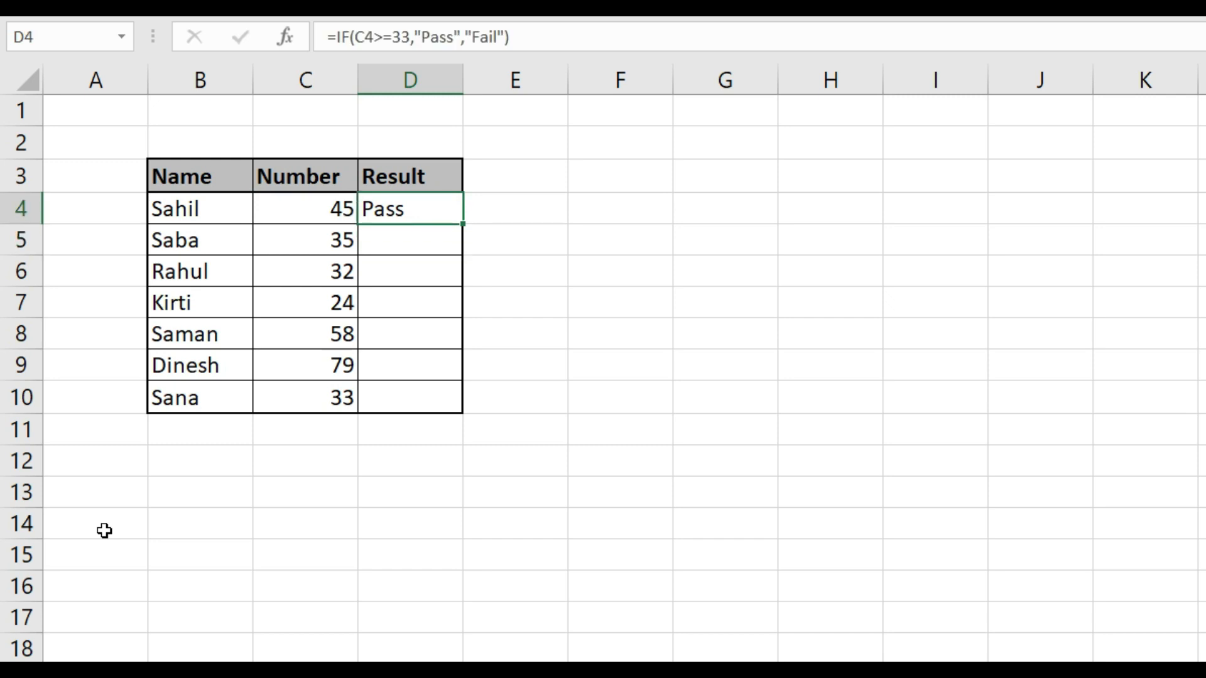
Copy the formula in D4 and paste it through the Result column, D4:D10
key(ctrl+c)
key(shift+Down)
key(shift+Down)
key(shift+Down)
key(shift+Down)
key(shift+Down)
key(shift+Down)
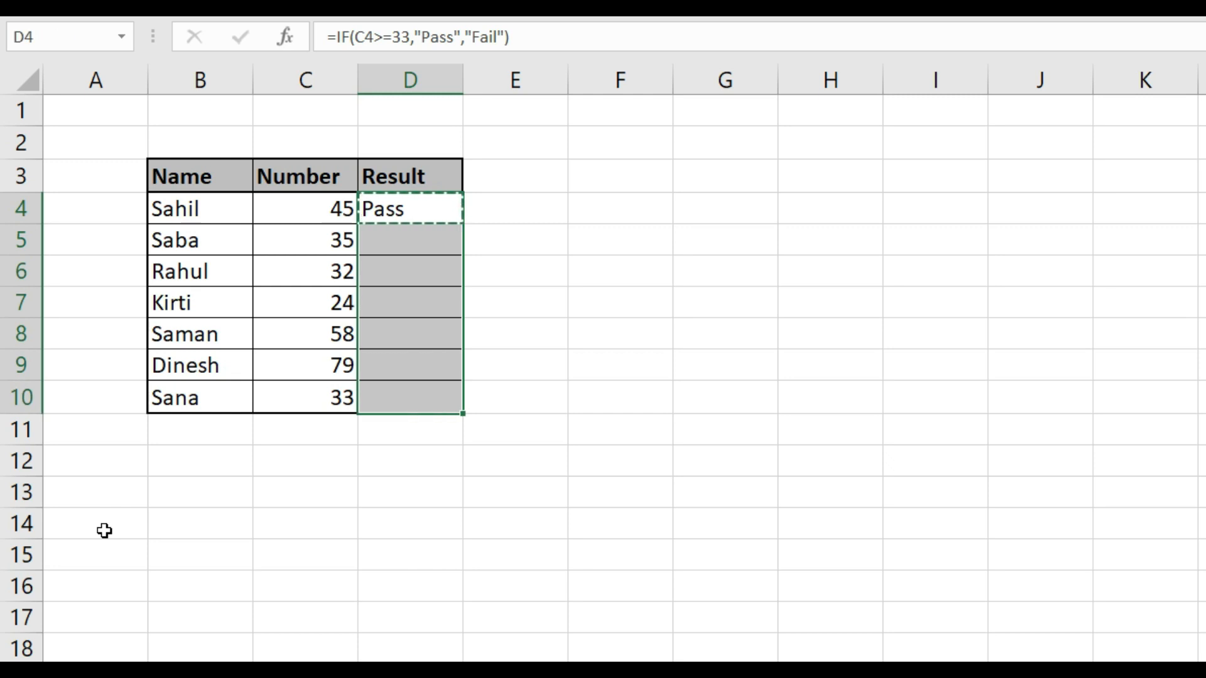
key(ctrl+v)
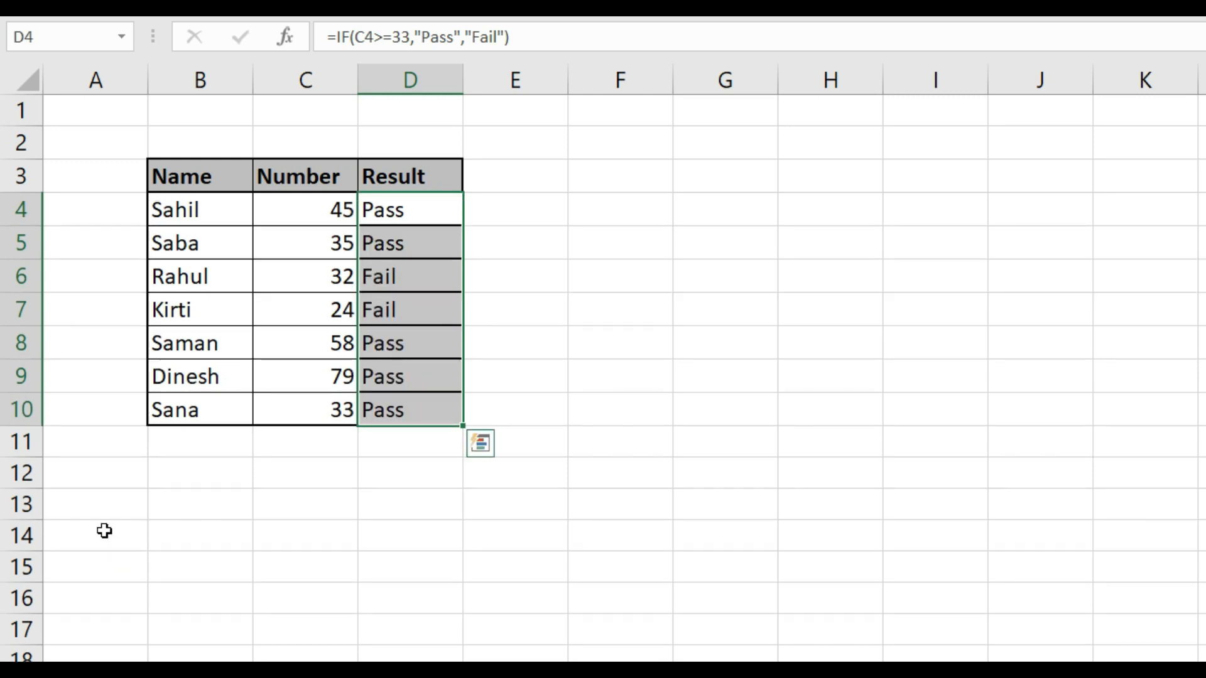
Apply all borders to the Result cells D4:D10
key(Escape)
key(alt+h)
key(b)
key(a)
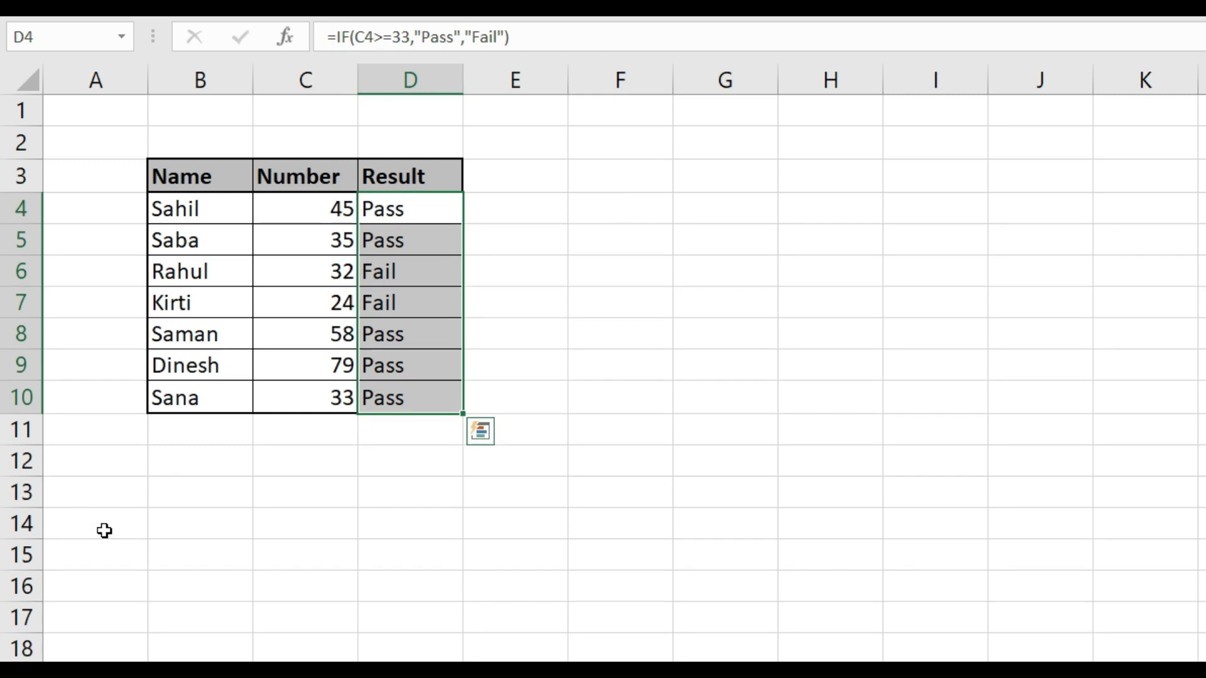
key(Right)
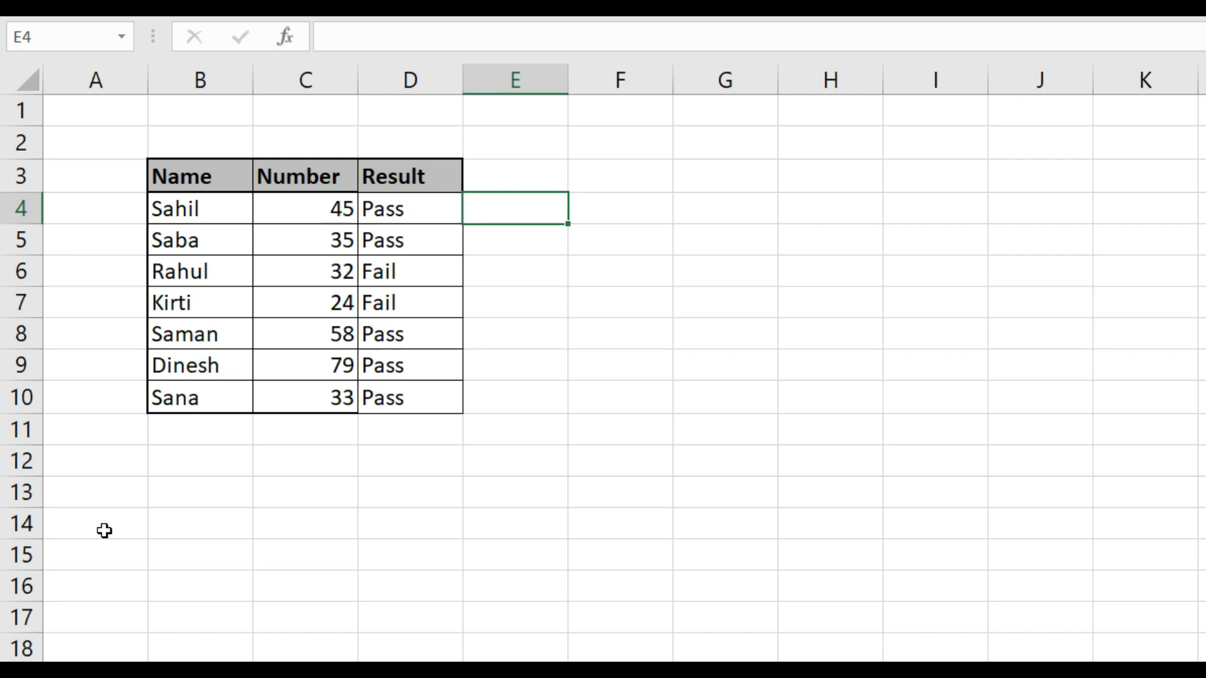
key(Down)
key(Down)
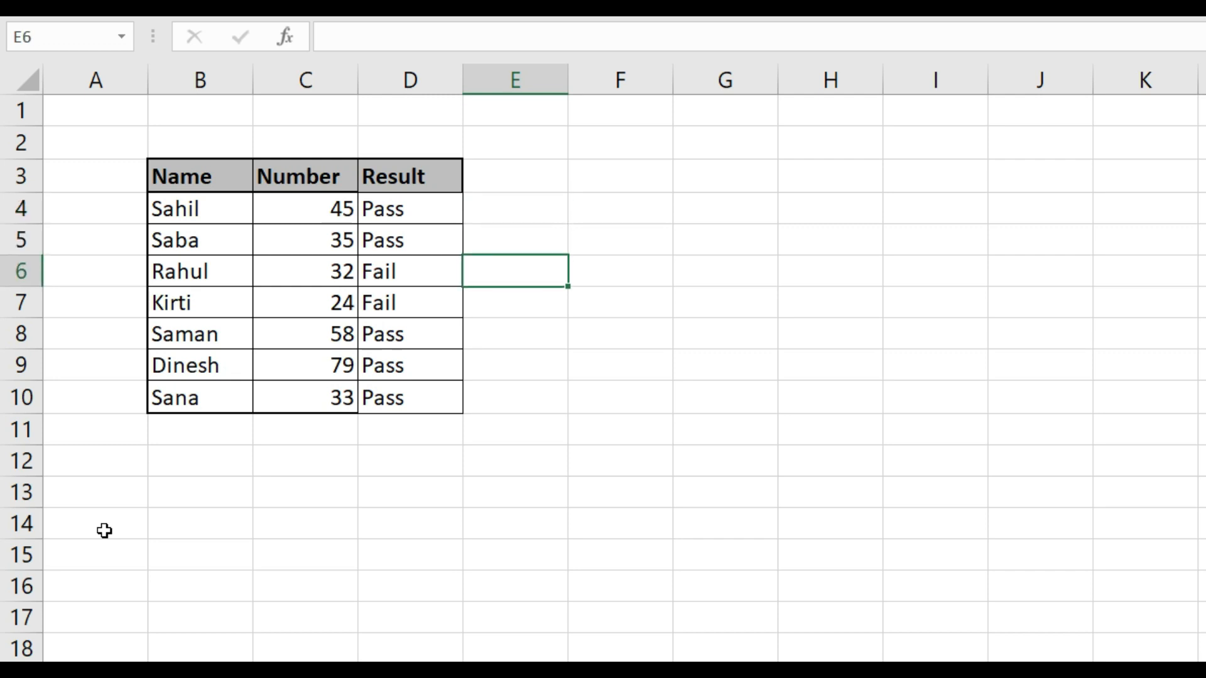
key(Down)
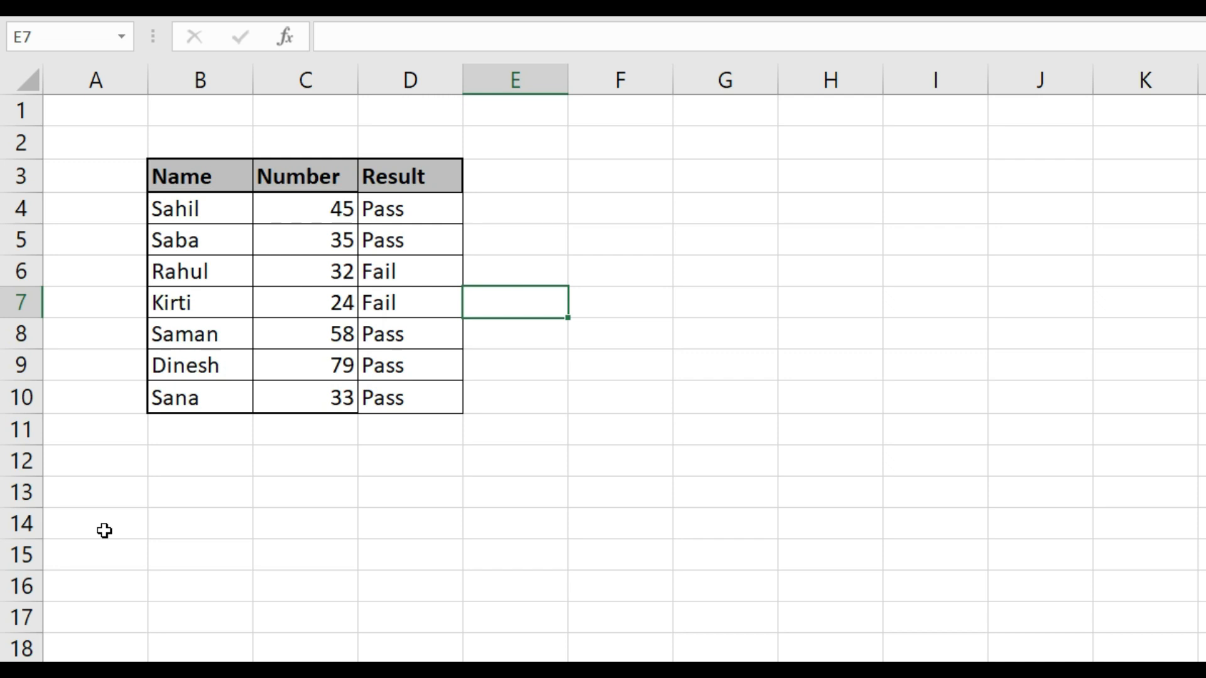
key(Up)
key(Up)
key(Up)
key(Left)
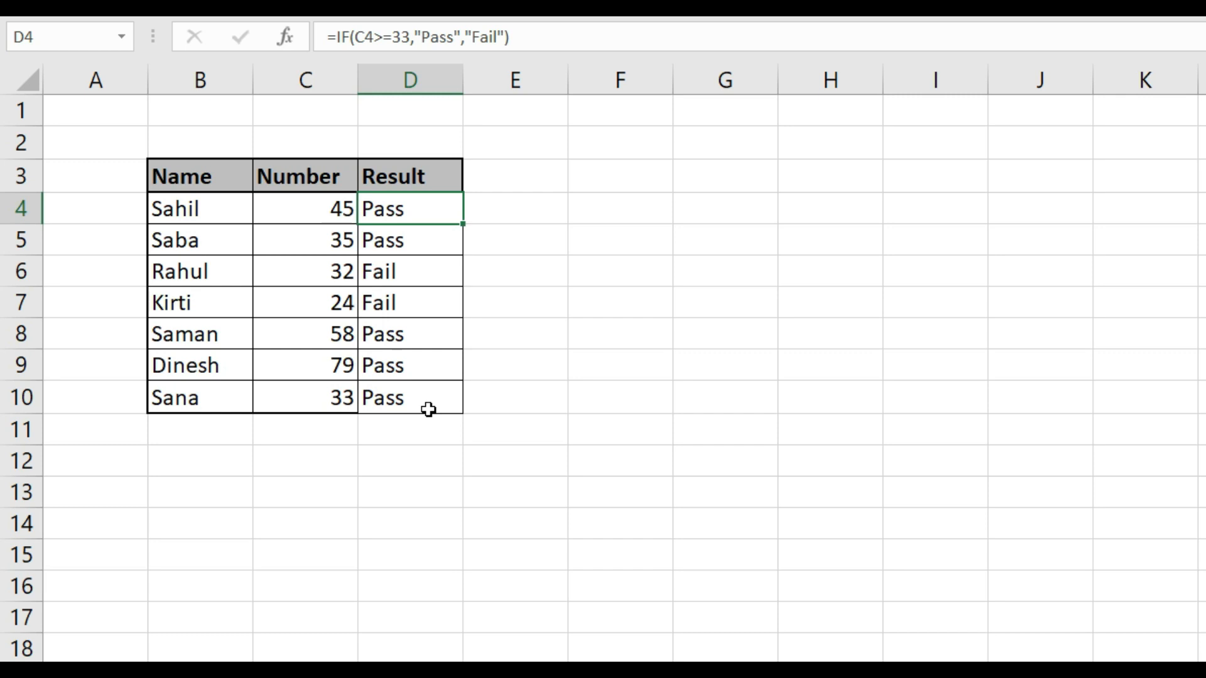
Change the Number value in C10, the last student row, to 32
key(Left)
key(Down)
key(Down)
key(Down)
key(Down)
key(Down)
key(Down)
key(F2)
key(BackSpace)
text(2)
key(Return)
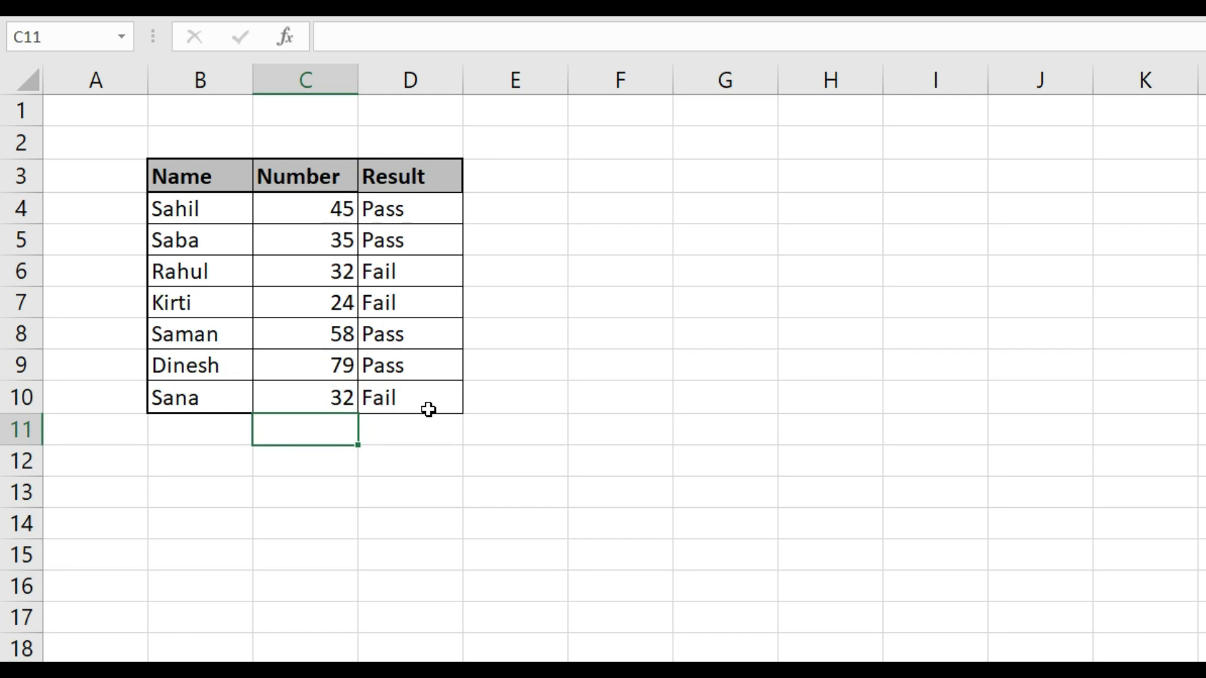
key(Up)
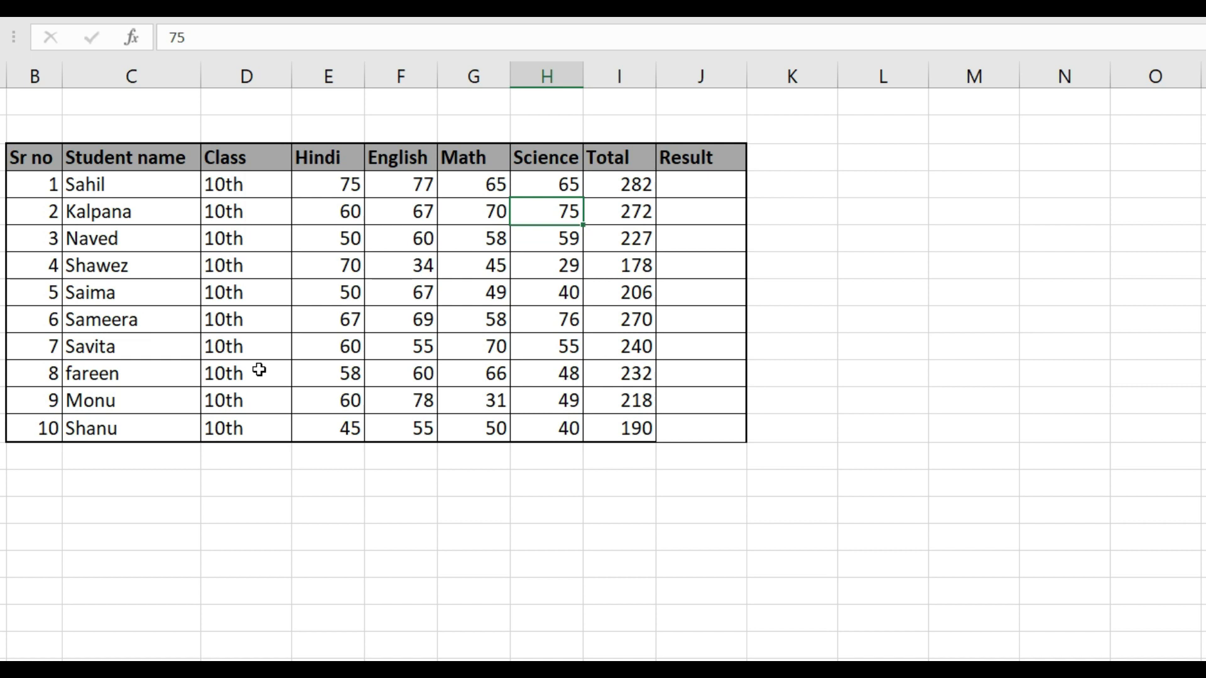
Begin an IF formula with a nested AND function in J4, the first Result cell of the marks table
key(Right)
key(Right)
key(Up)
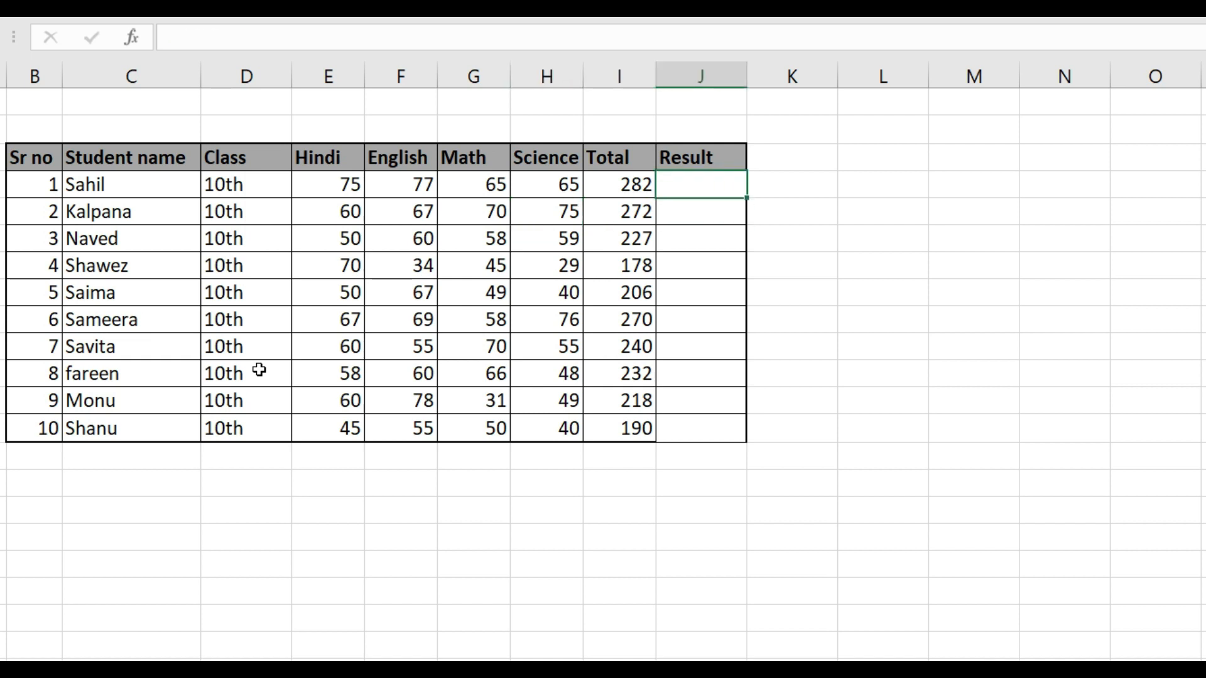
text(=if)
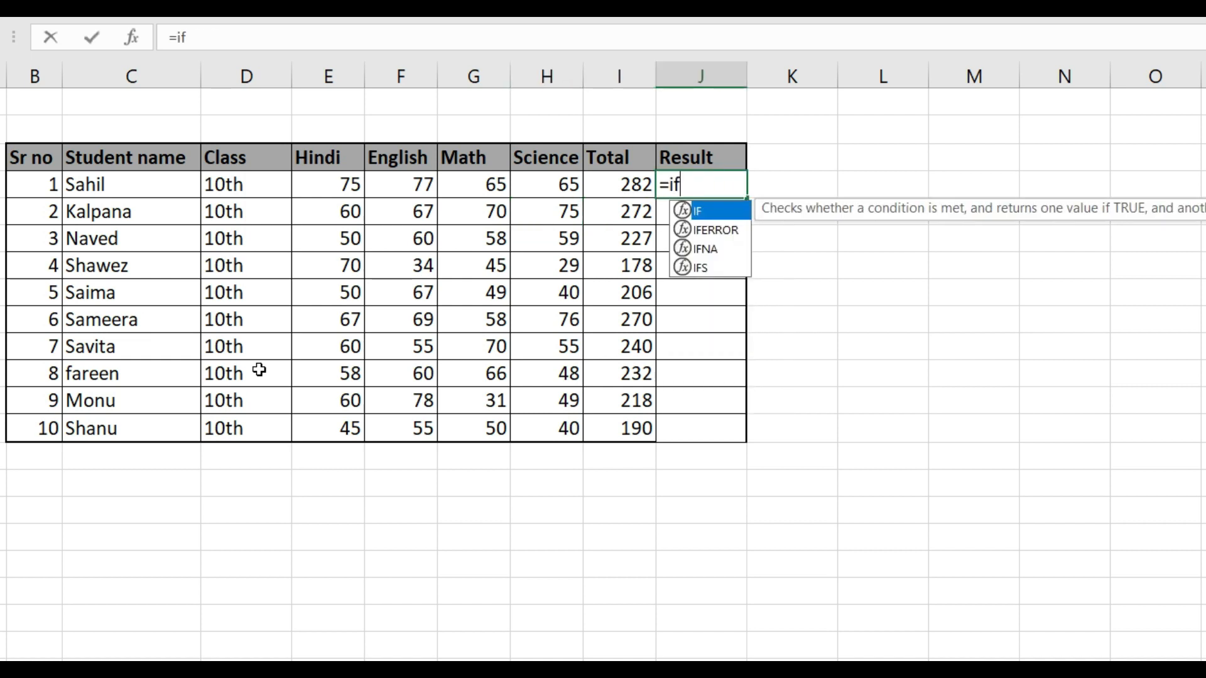
key(Tab)
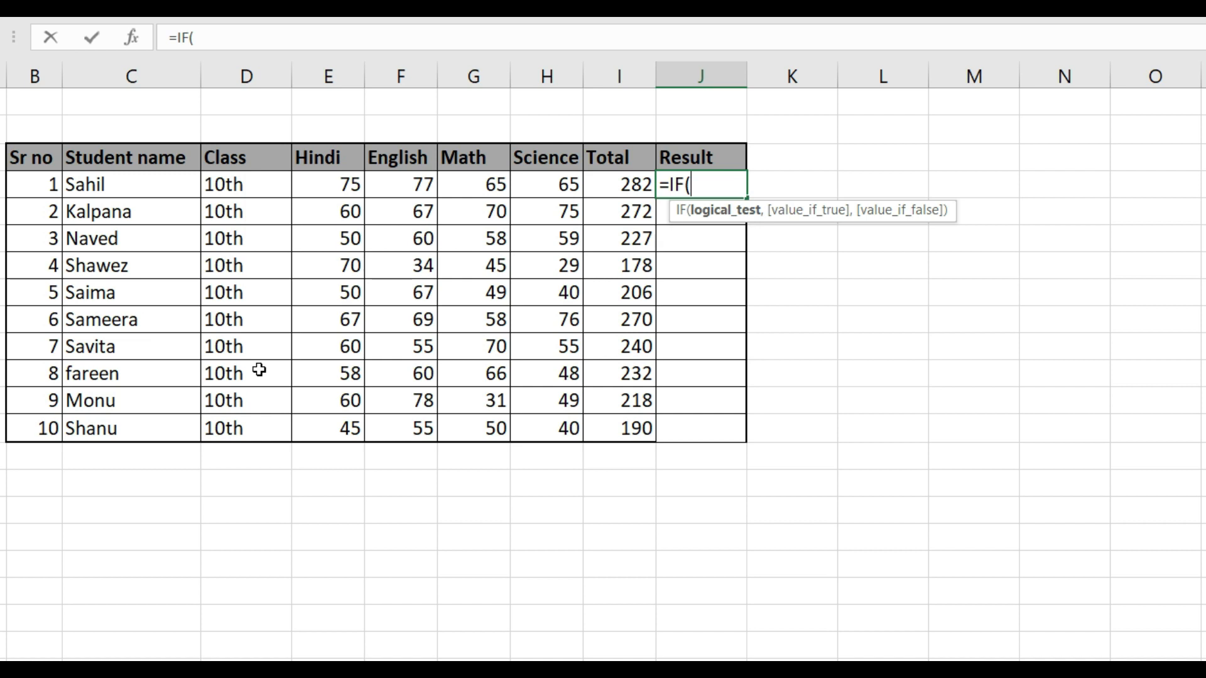
text(and)
key(Tab)
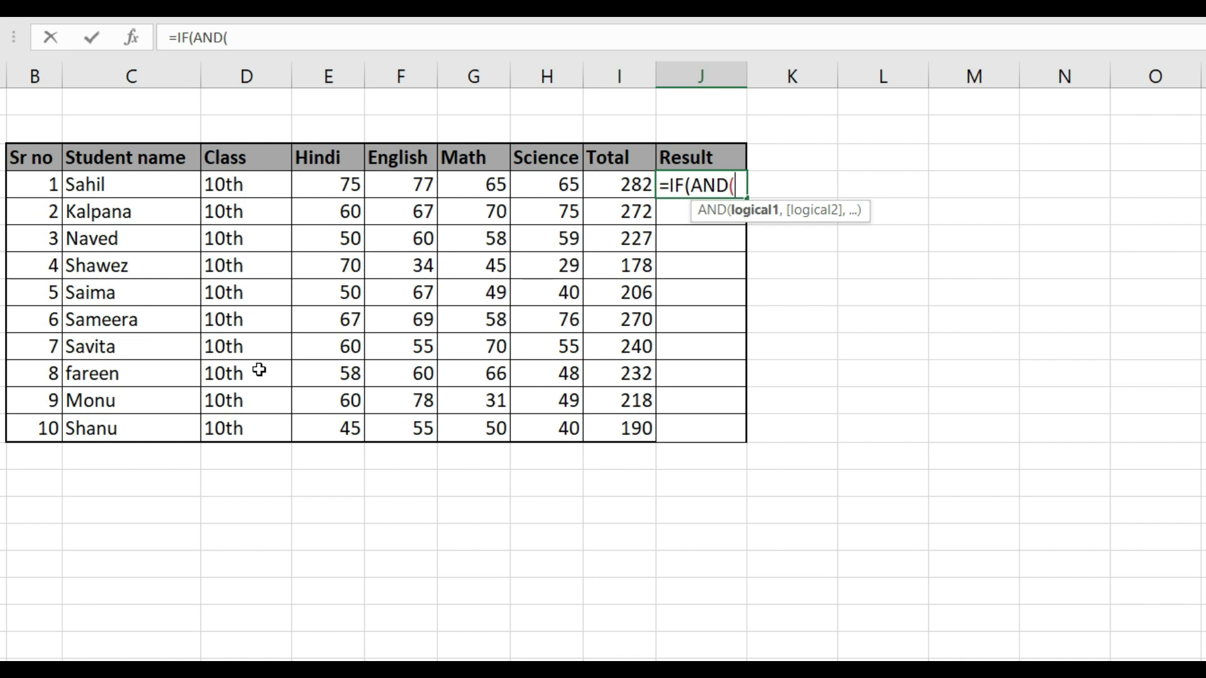
Add the Hindi and English conditions E4>=33 and F4>=33 to the AND function
key(Left)
key(Left)
key(Left)
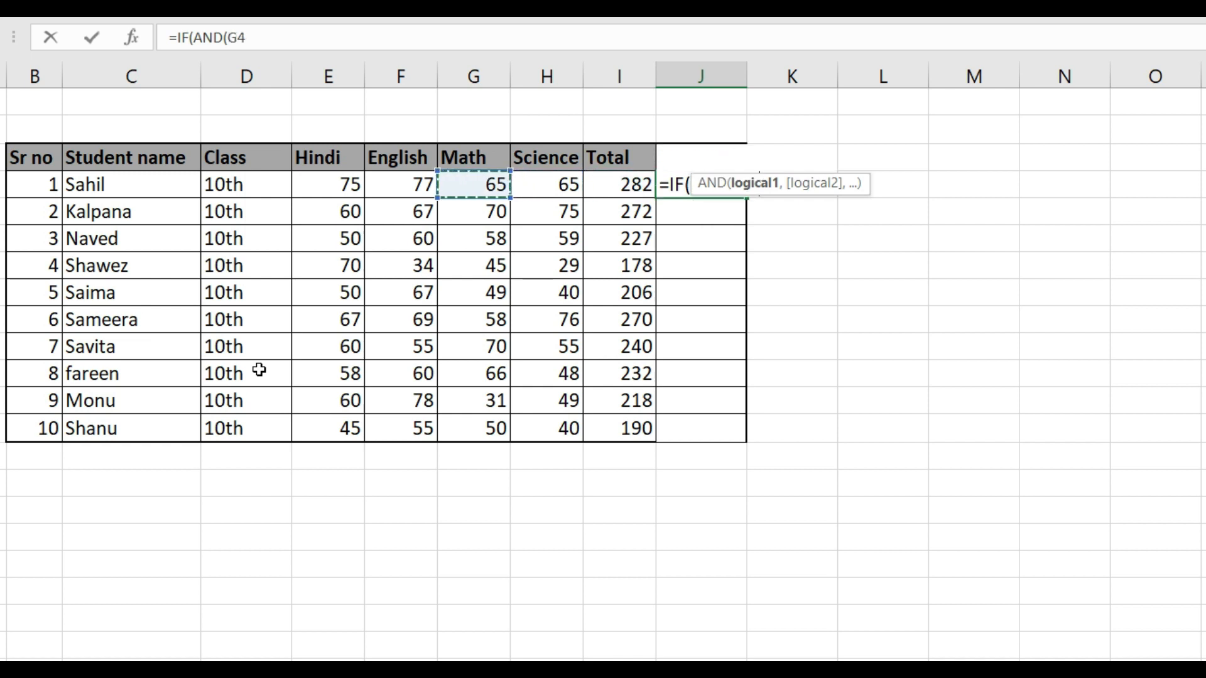
key(Left)
key(Left)
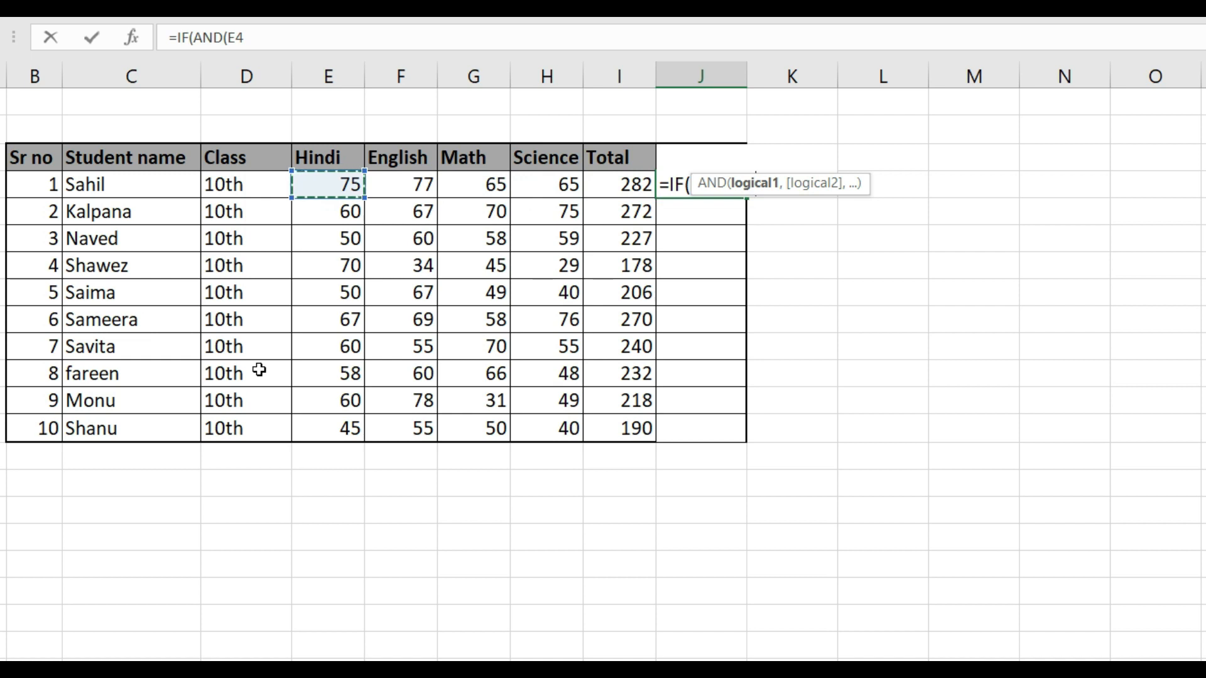
text(>=)
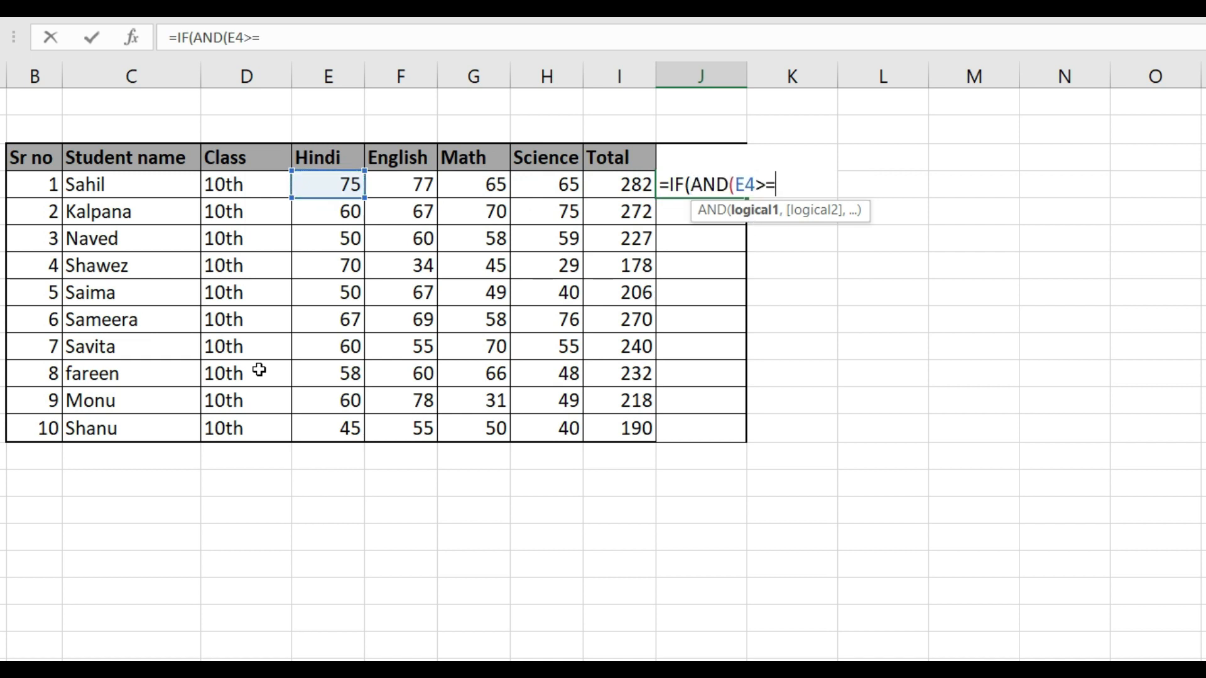
text(33,)
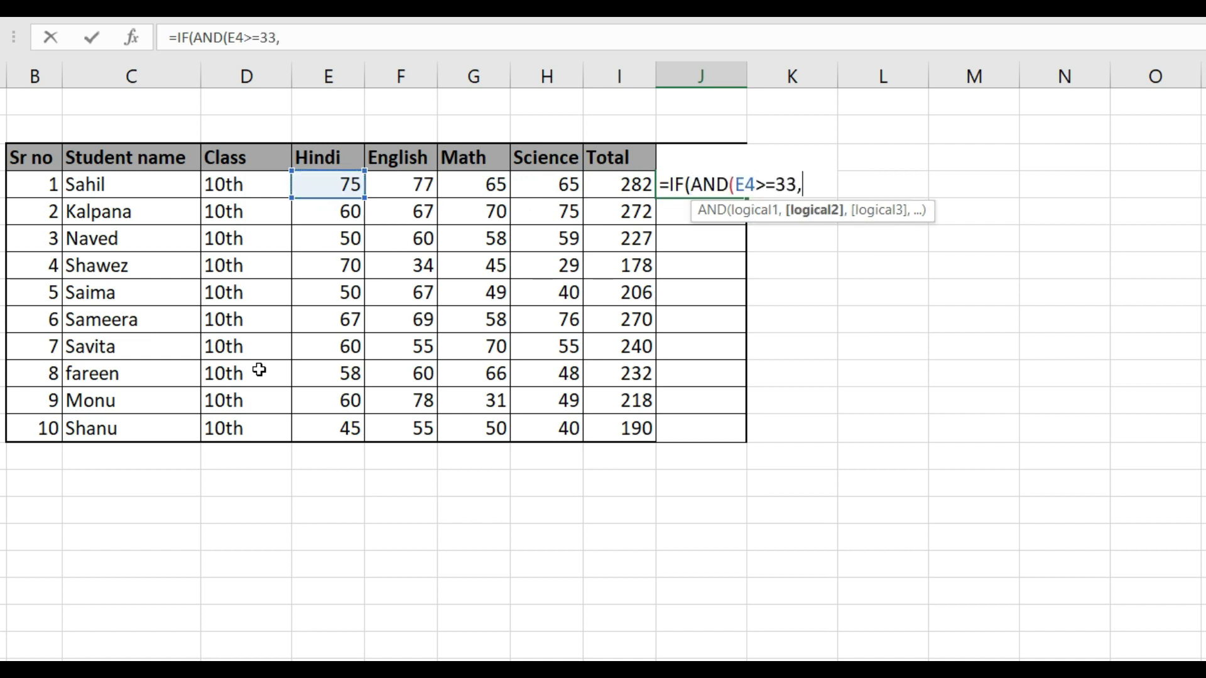
key(Left)
key(Left)
key(Left)
key(Left)
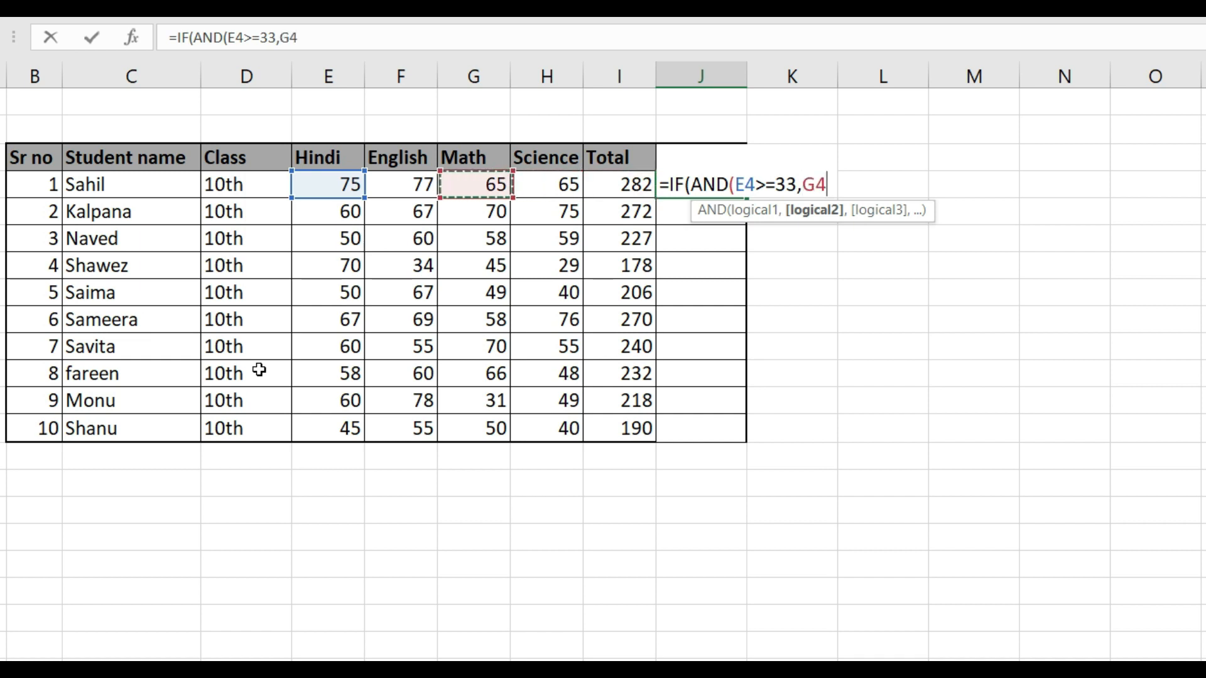
text(>=)
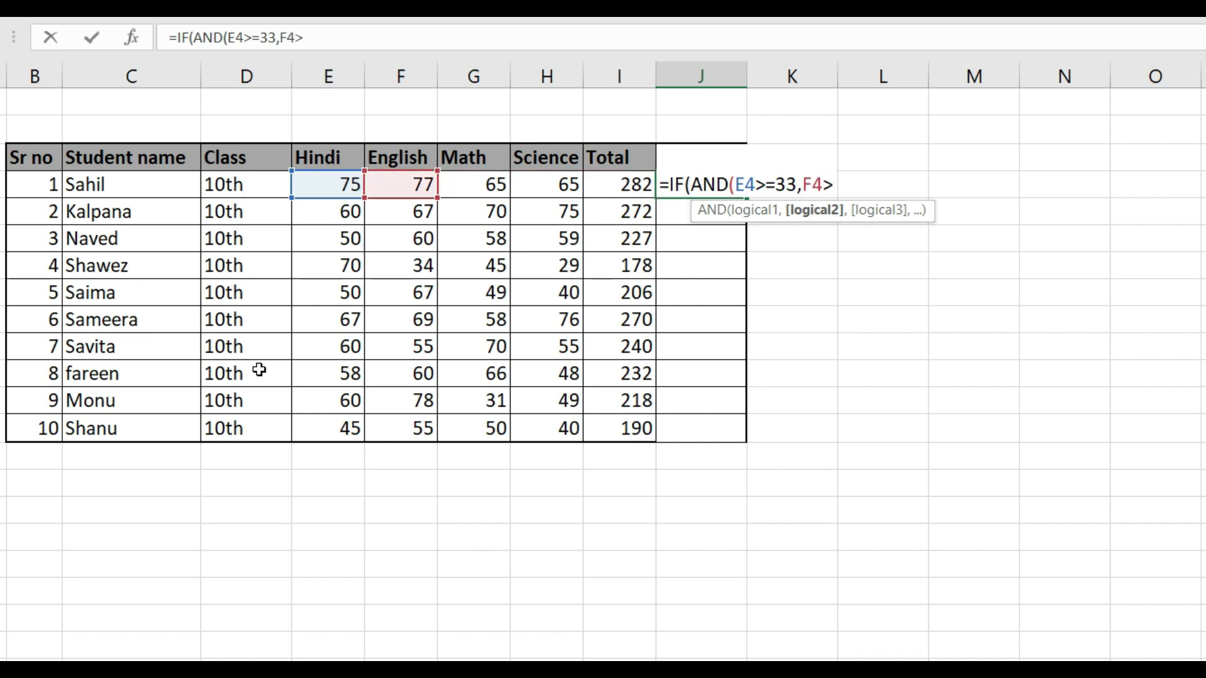
text(33,)
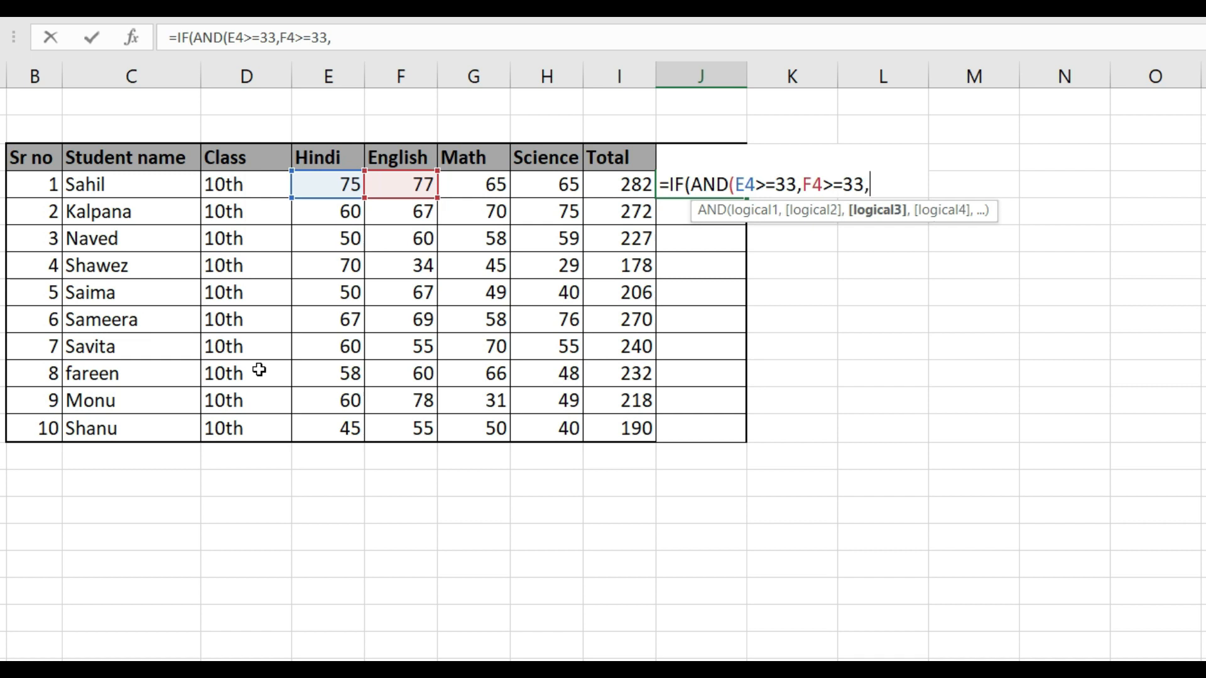
Add the Math and Science conditions G4>=33 and H4>=33, and close the AND function
key(Left)
key(Left)
key(Left)
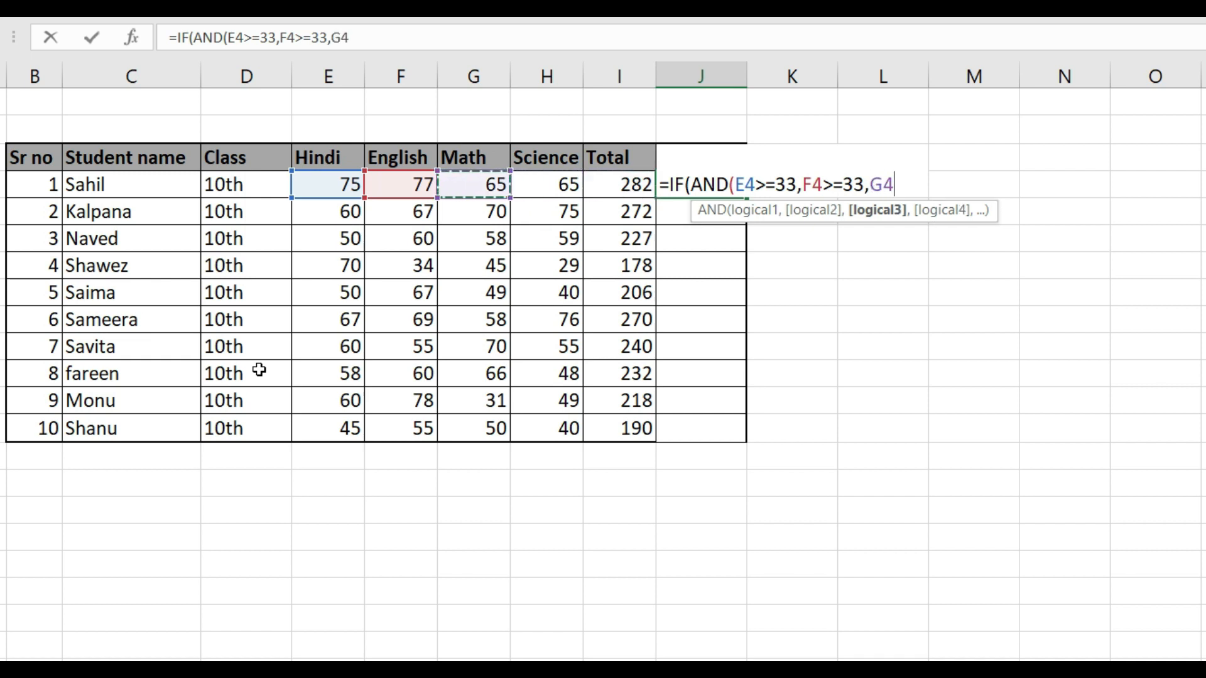
text(>=33,)
key(Left)
key(Left)
text(>=33)
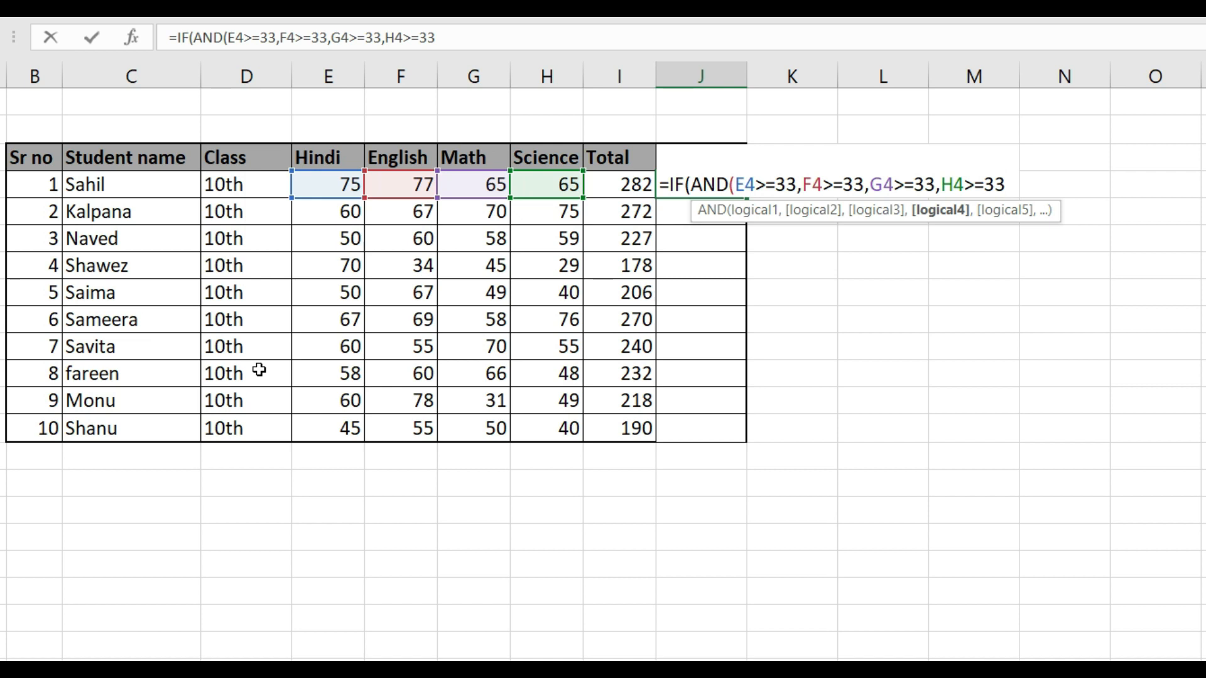
text())
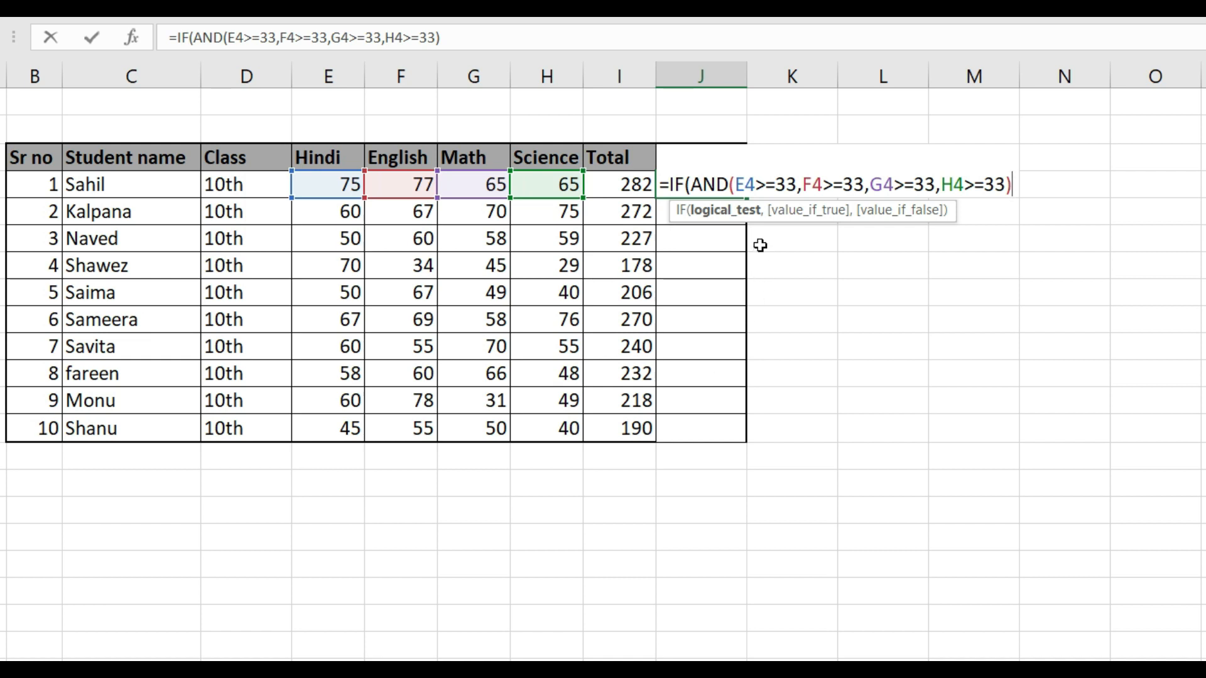
Complete the J4 formula with "Pass" as the true value and "Fail" as the false value, and enter it
text(,)
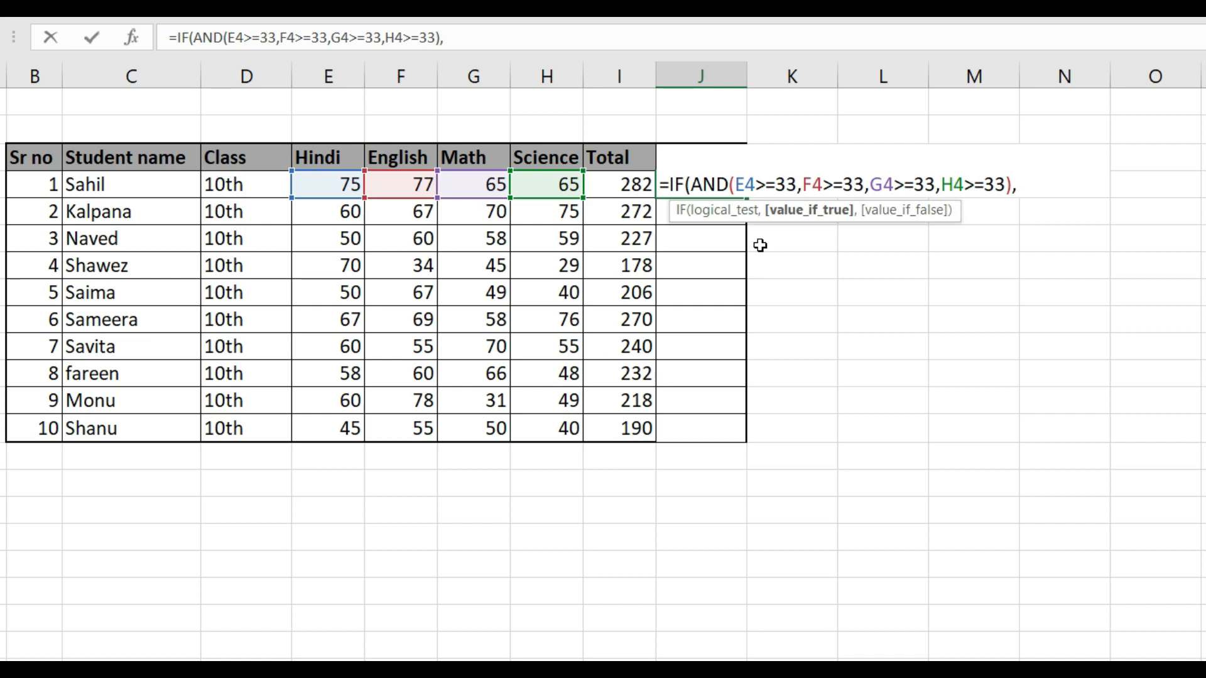
text("Pass")
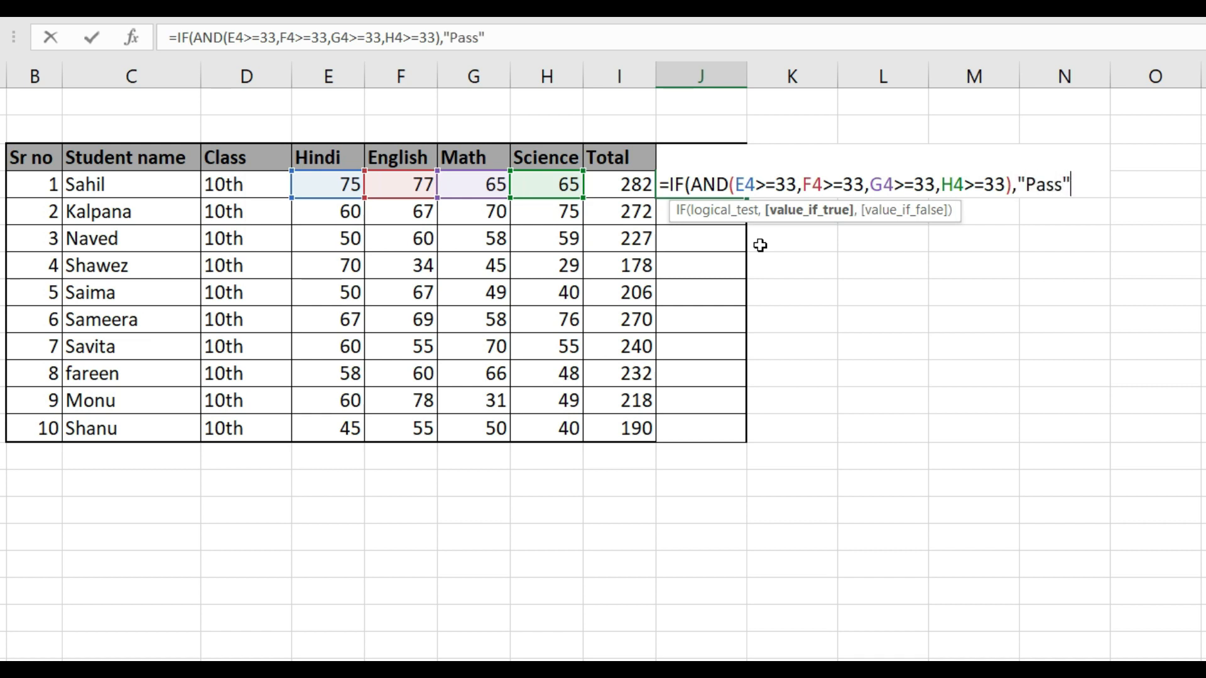
text(,"Fail)
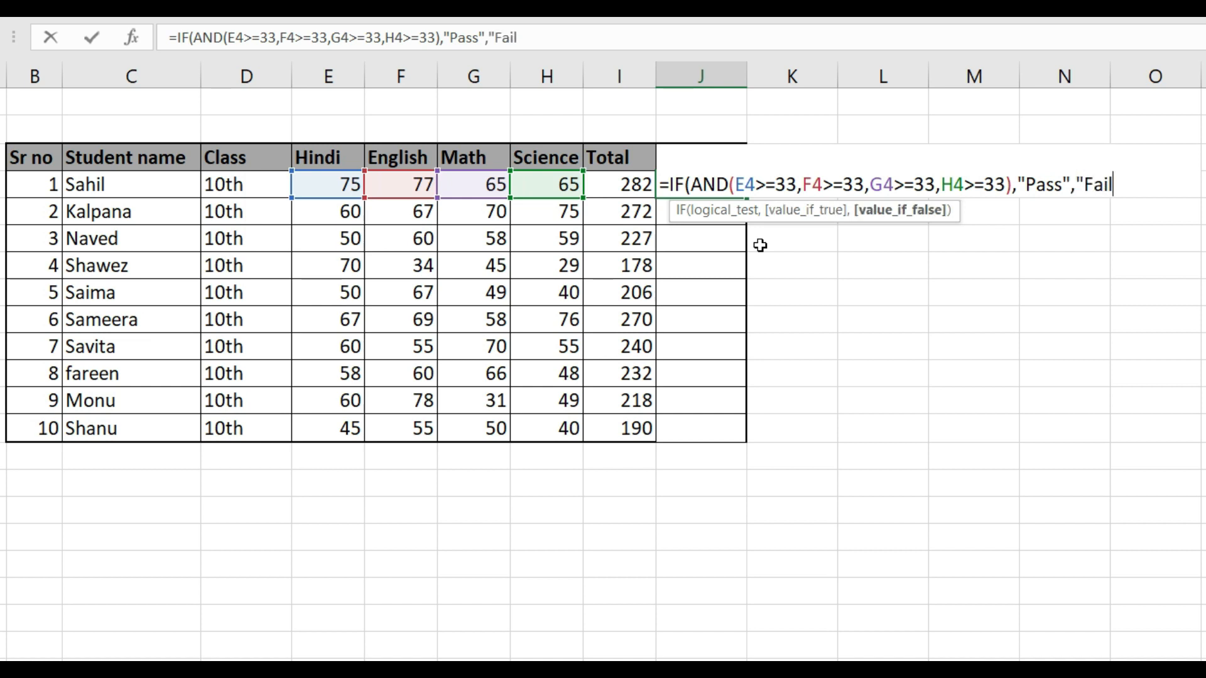
text("))
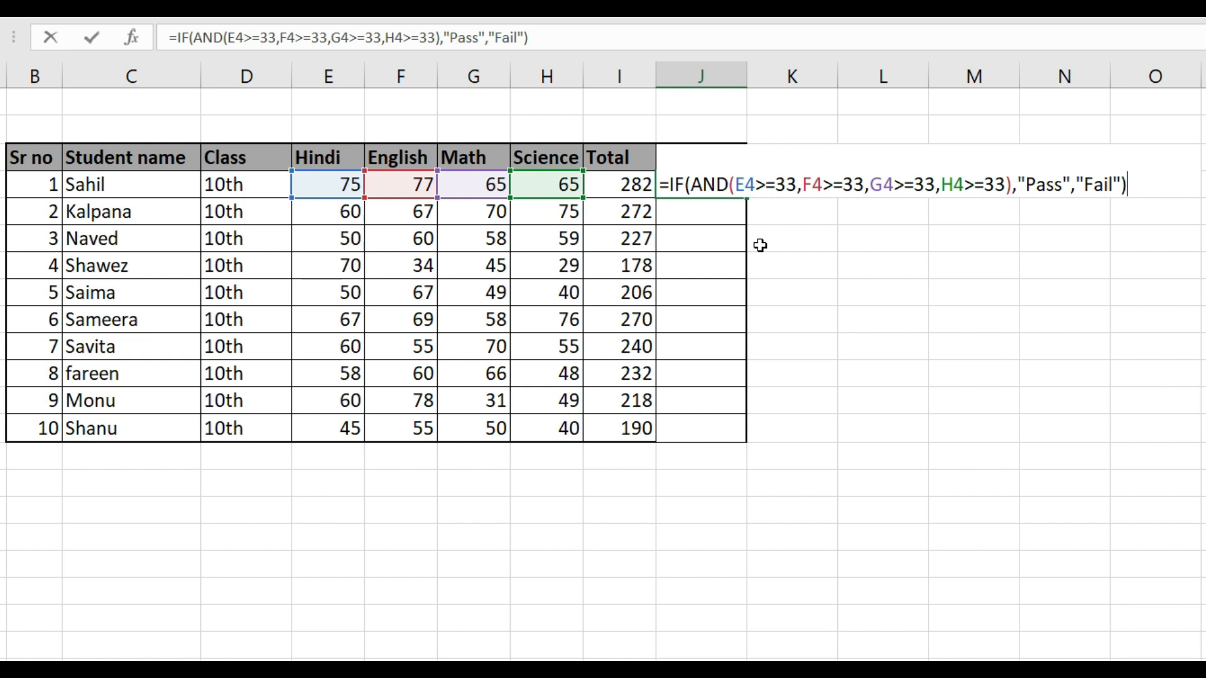
key(ctrl+Return)
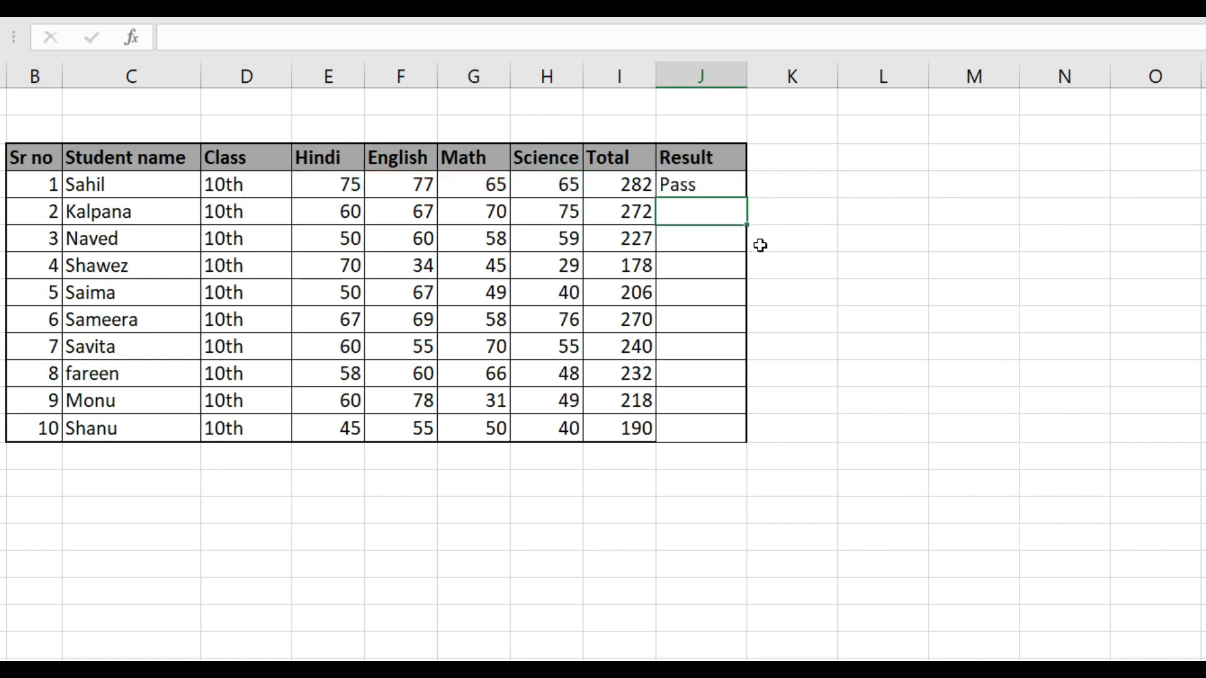
Copy the Result formula from J4 down to all remaining student rows, J5 through J13
key(Up)
key(ctrl+c)
key(ctrl+v)
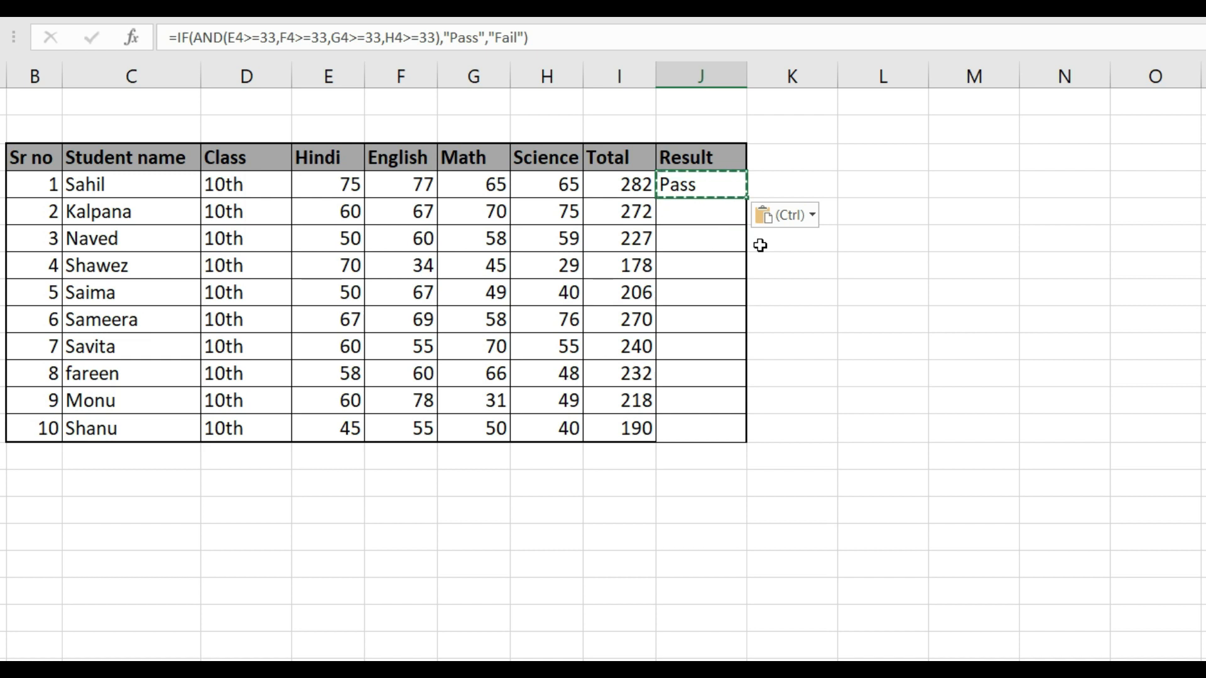
key(shift+Down)
key(shift+Down)
key(shift+Down)
key(shift+Down)
key(shift+Down)
key(shift+Down)
key(shift+Down)
key(shift+Down)
key(shift+Down)
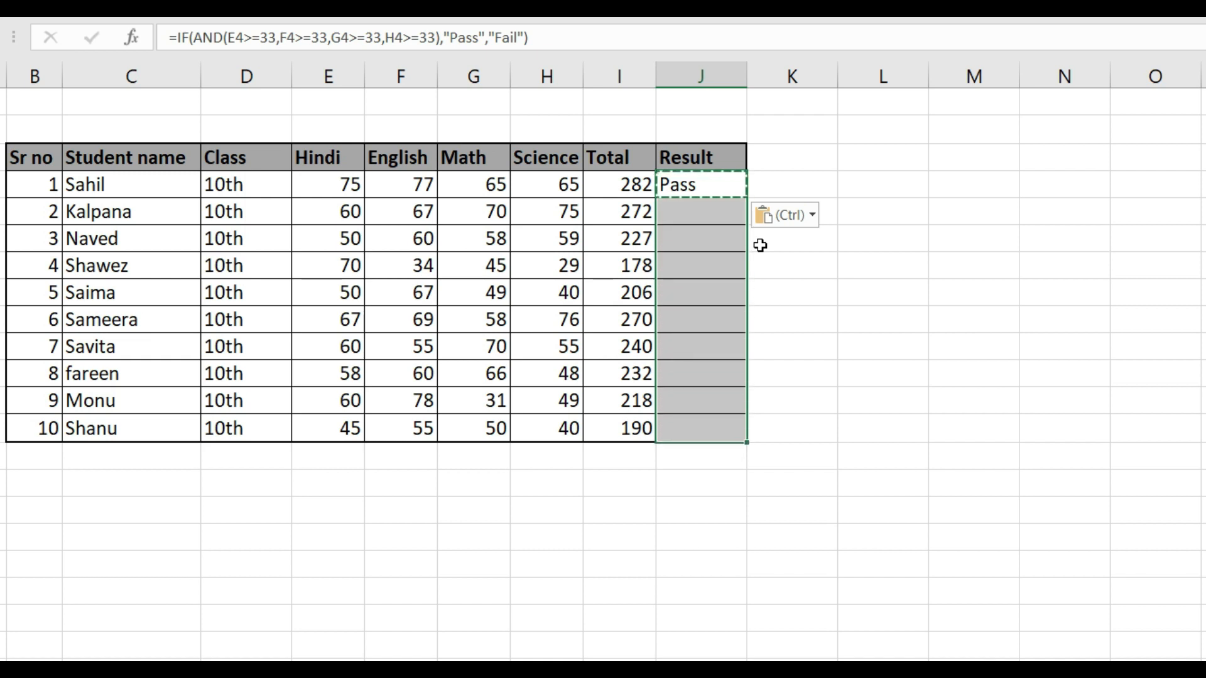
key(Return)
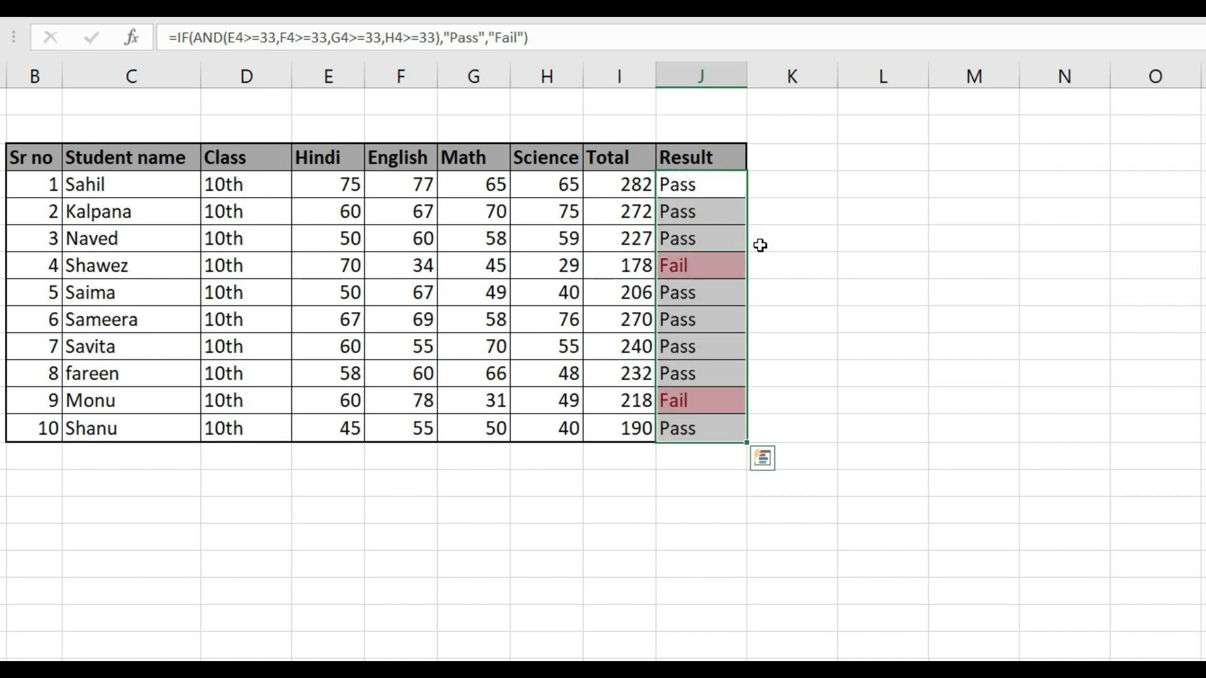
Examine the copied formulas in the Result column and the subject marks of the first failing student in row 7
key(Down)
key(Down)
key(Down)
key(Down)
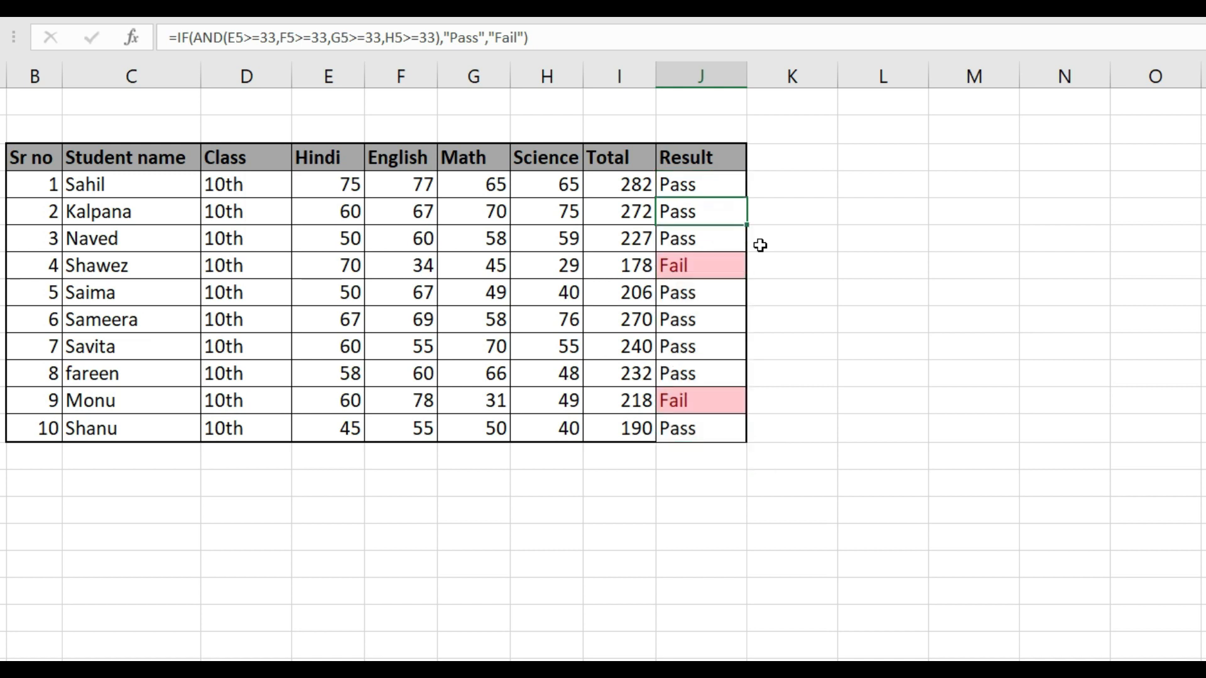
key(Down)
key(Down)
key(Down)
key(Down)
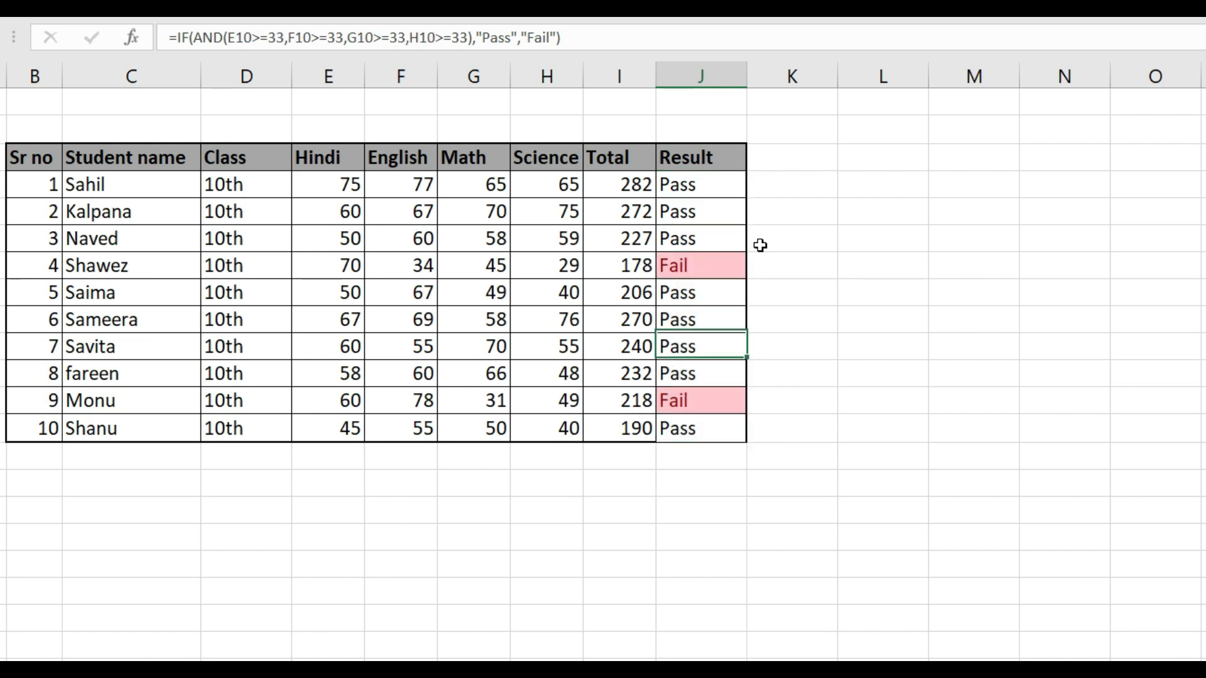
key(Up)
key(Up)
key(Up)
key(Up)
key(Up)
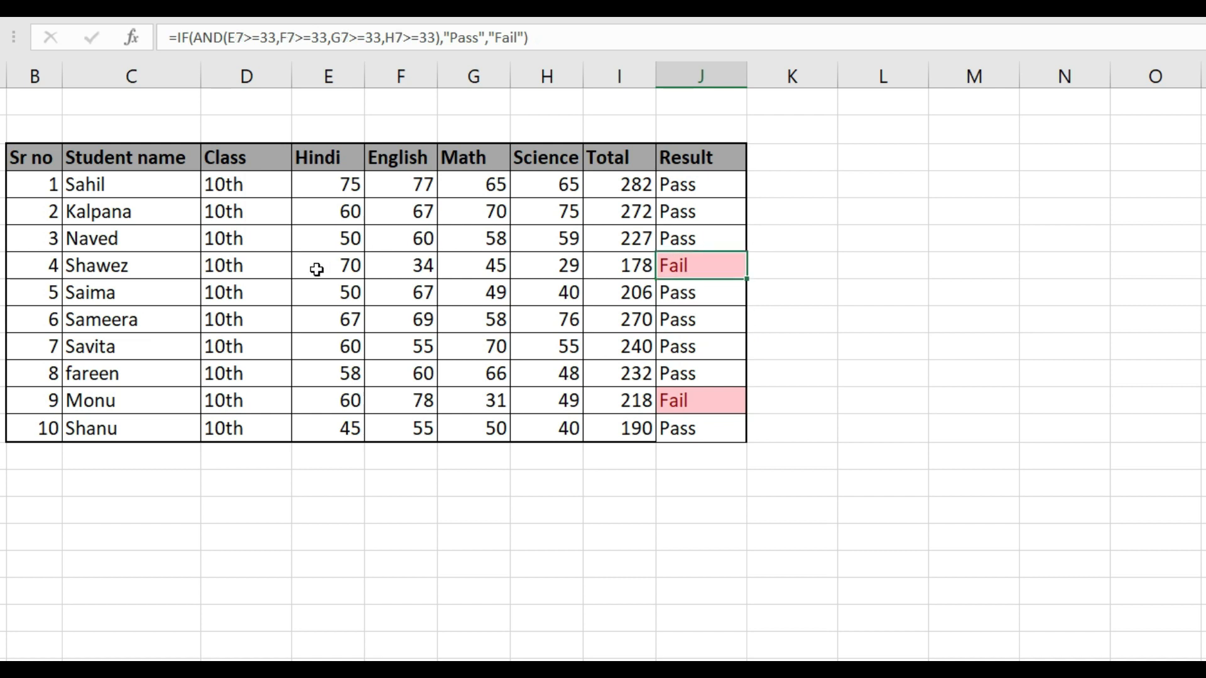
key(shift+space)
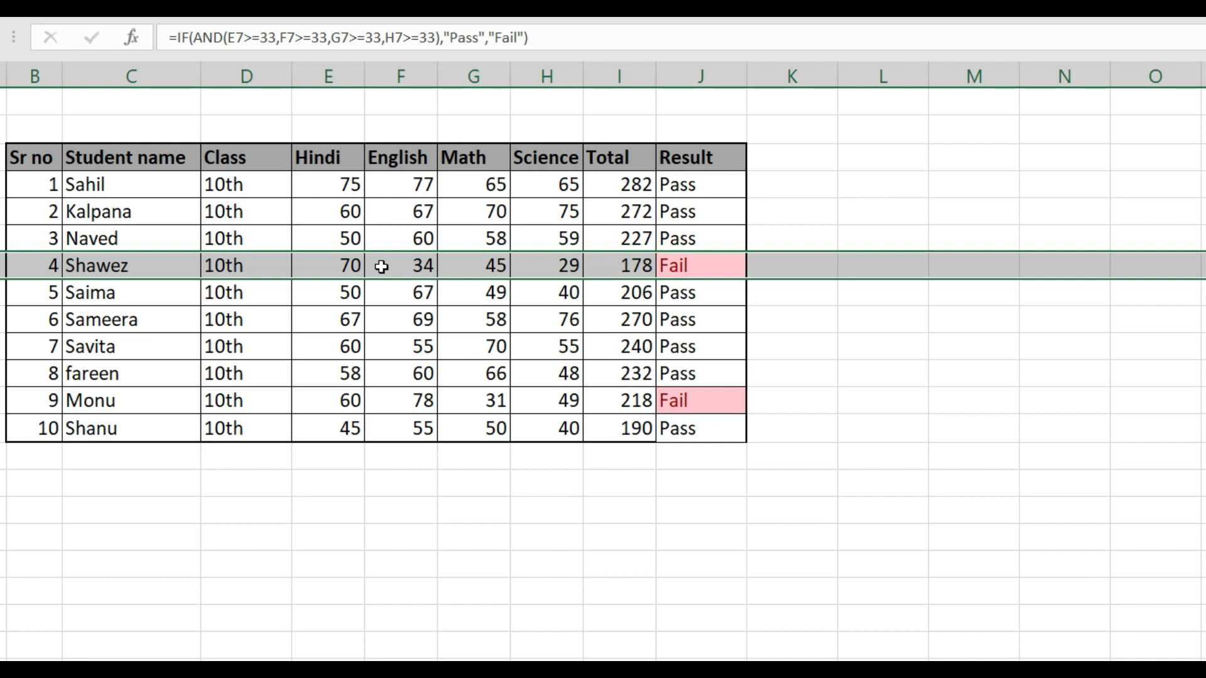
click(546, 267)
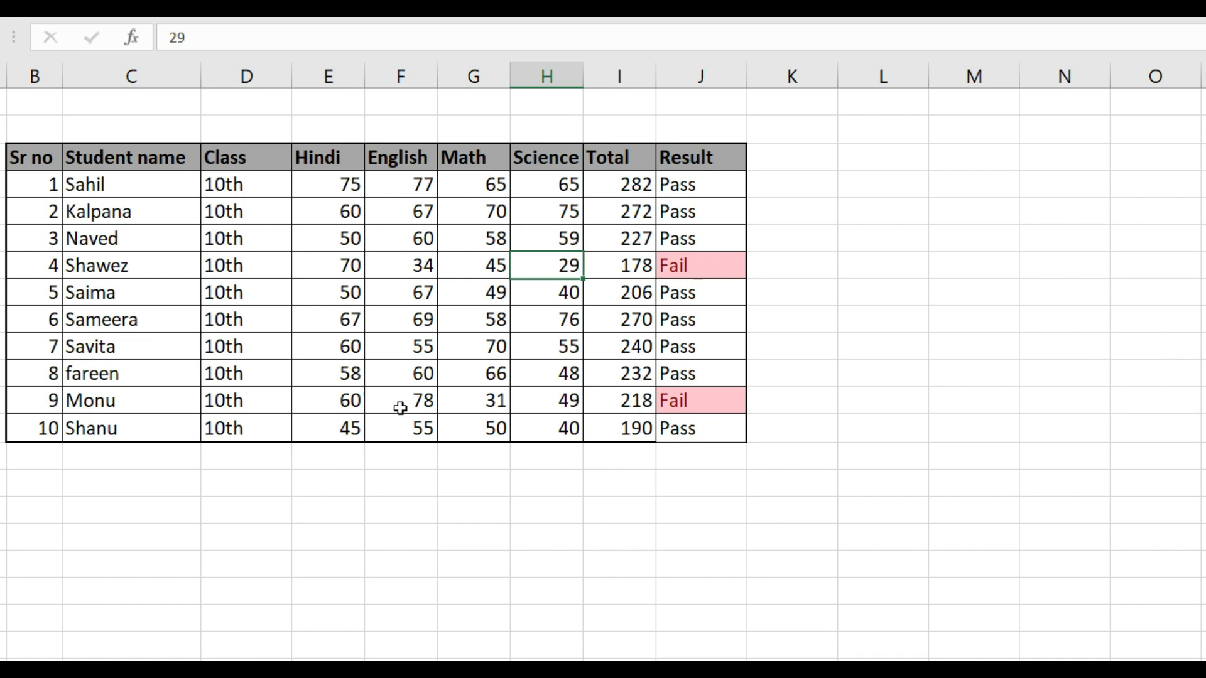
Try a Math mark of 33 in G12 for the second failing student, and undo the change
click(473, 408)
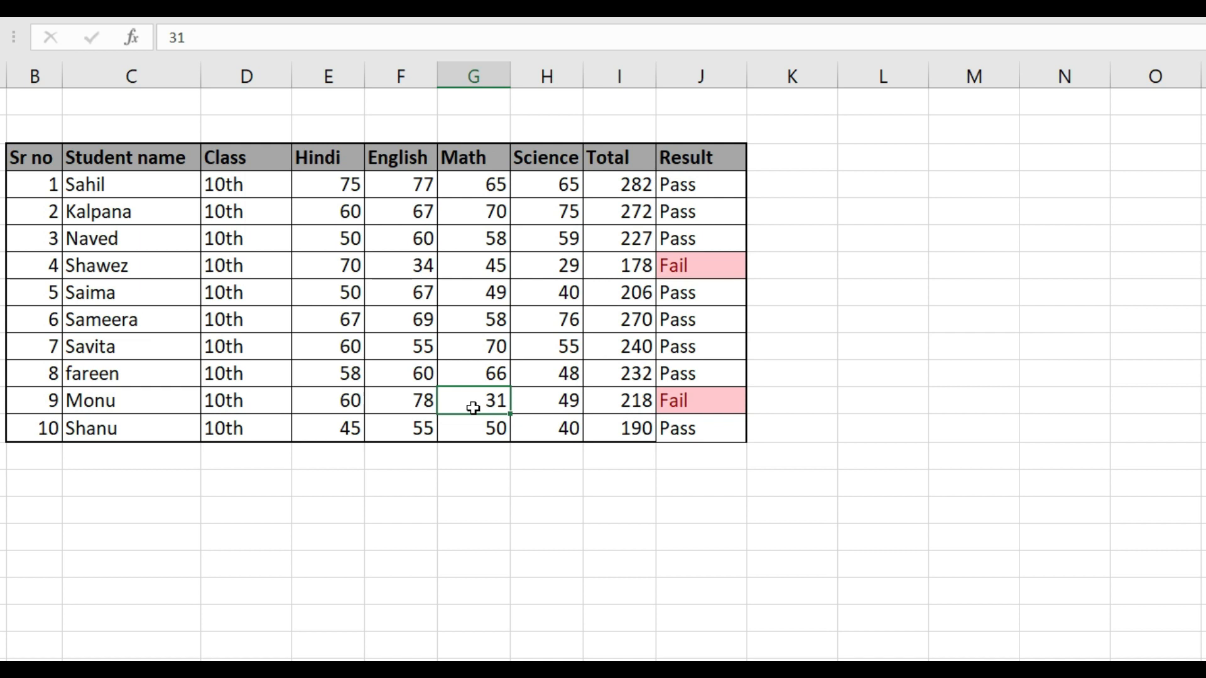
text(33)
key(Return)
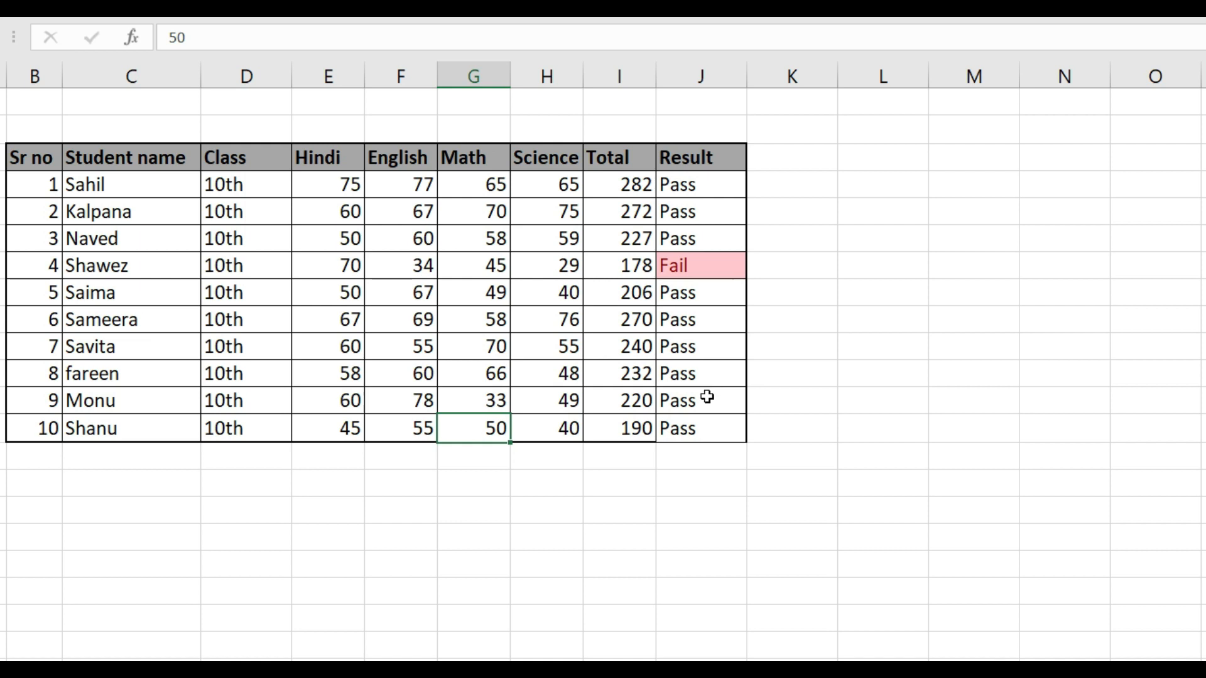
key(ctrl+z)
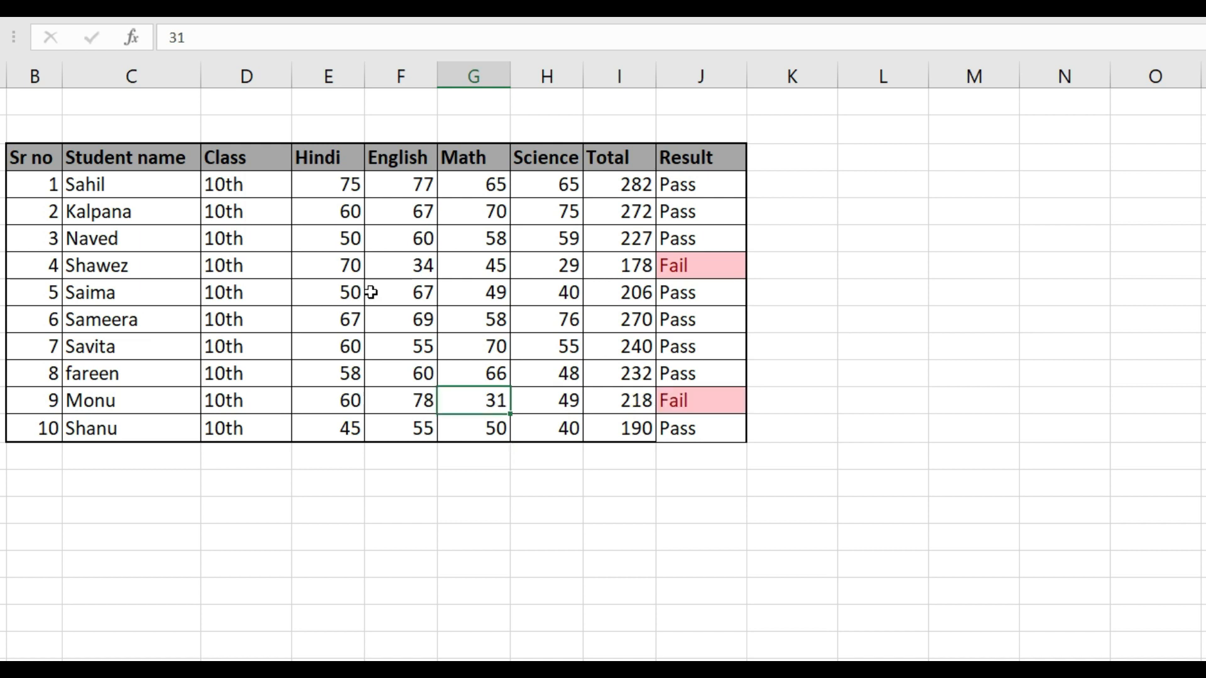
Apply a Less Than 33 conditional formatting rule with Light Red Fill with Dark Red Text to the subject marks in E4:H13
click(319, 182)
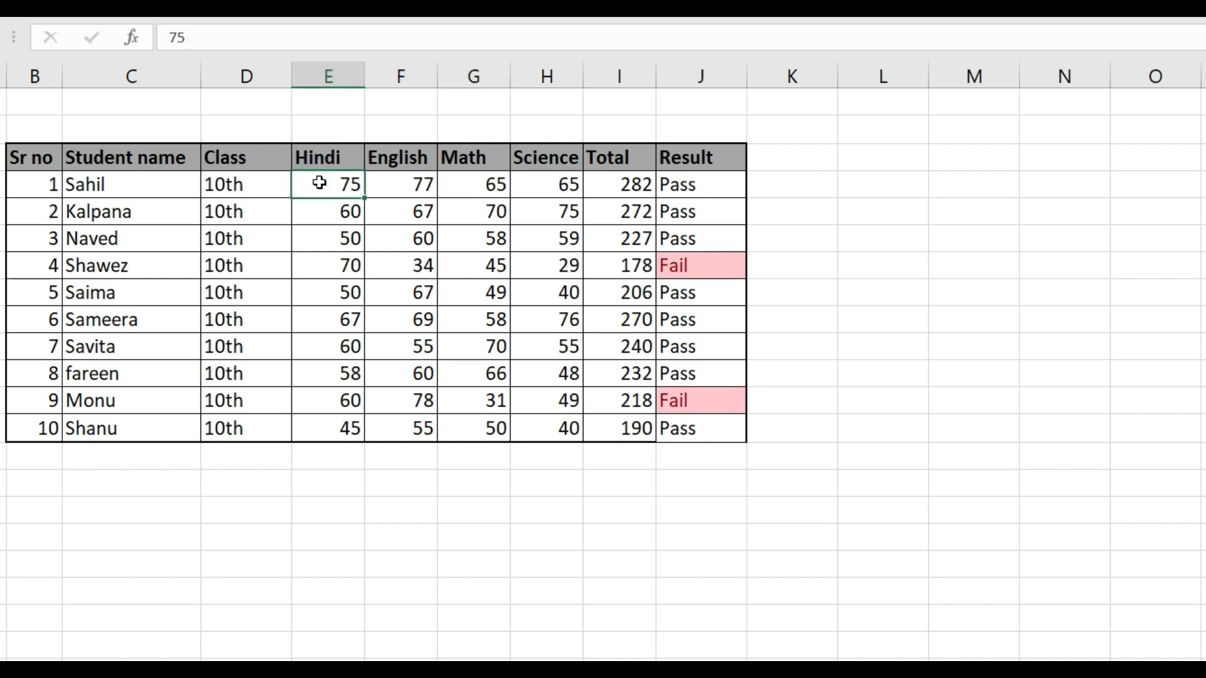
key(shift+Right)
key(shift+Right)
key(shift+Right)
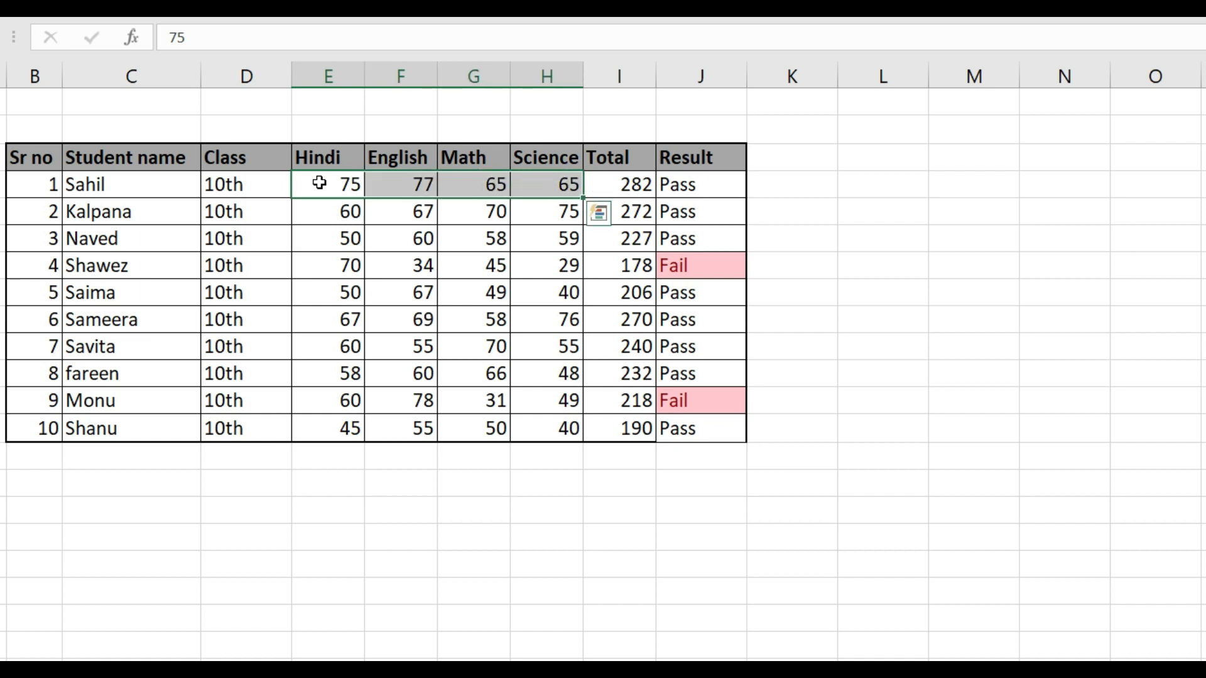
key(shift+Down)
key(shift+Down)
key(shift+Down)
key(shift+Down)
key(shift+Down)
key(shift+Down)
key(shift+Down)
key(shift+Down)
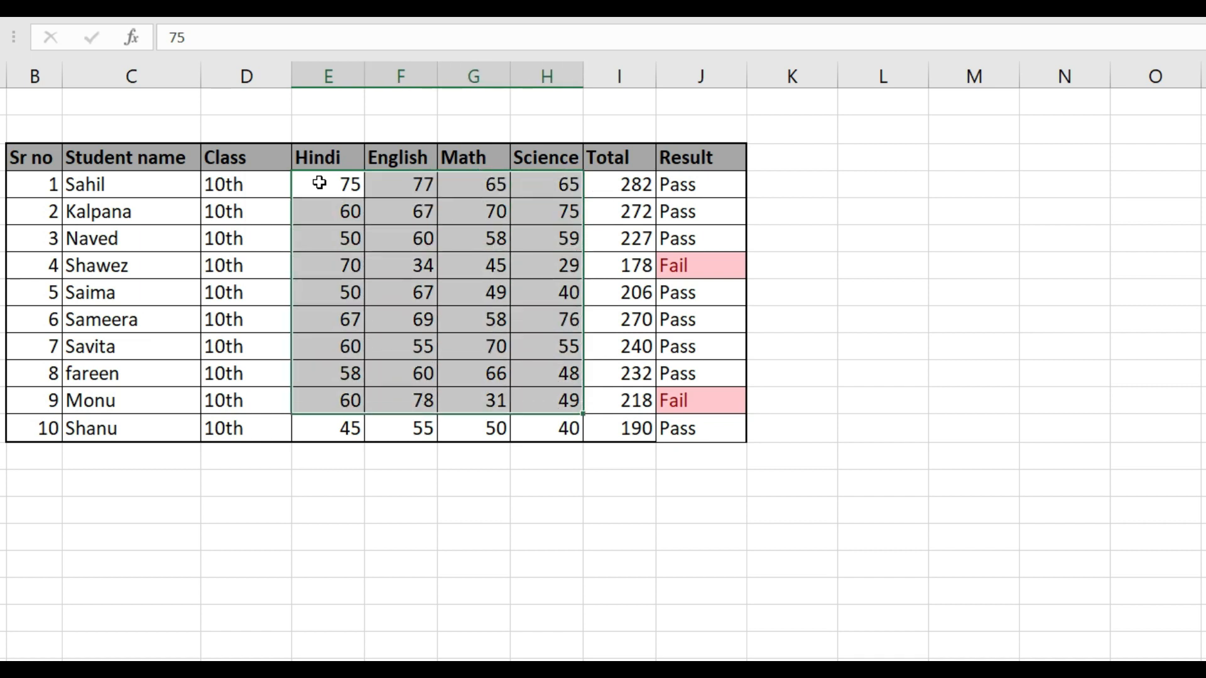
key(shift+Down)
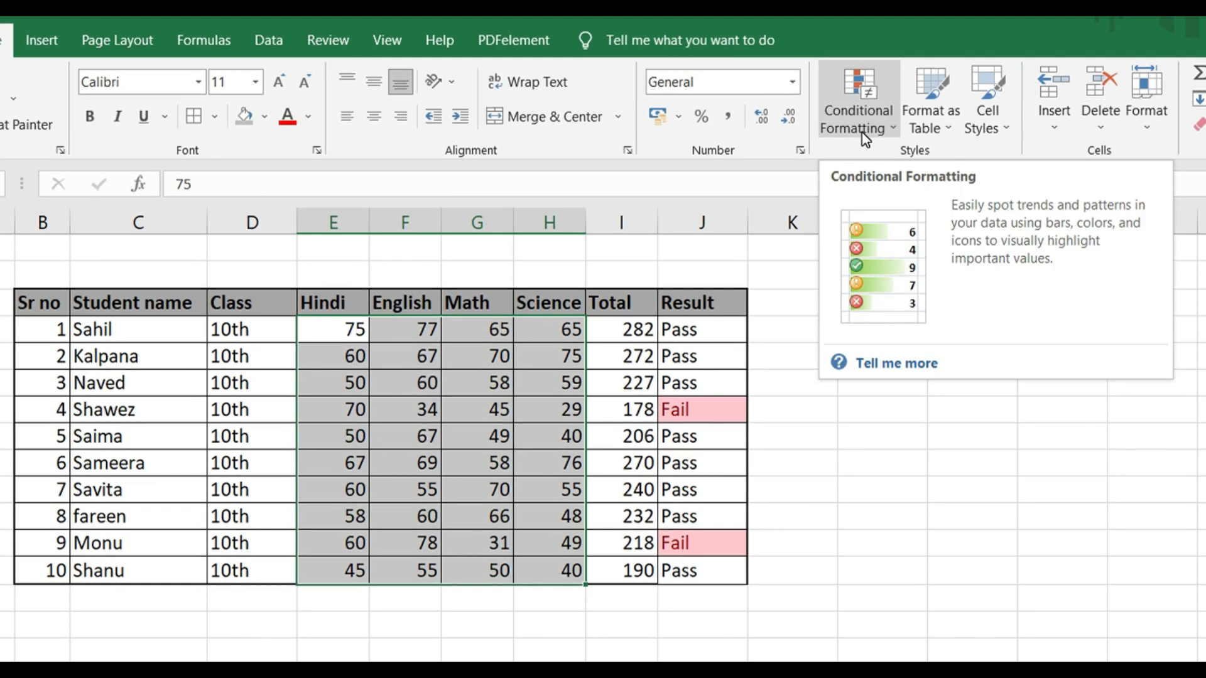
click(863, 123)
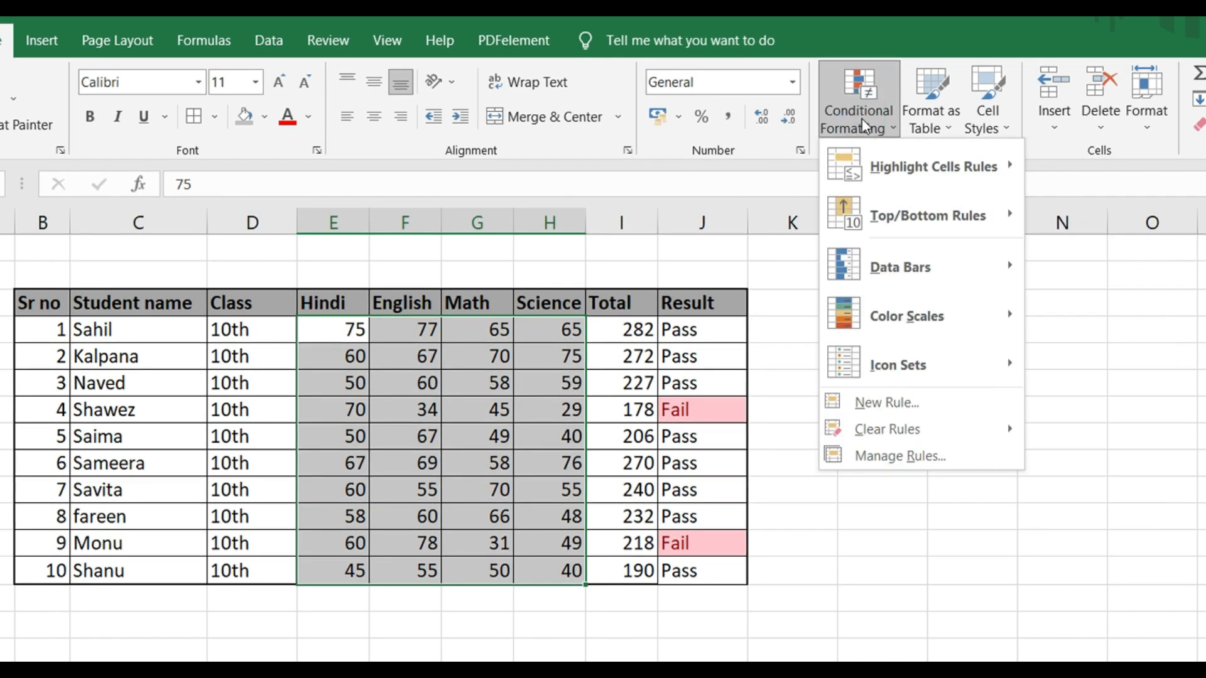
mouse_move(880, 167)
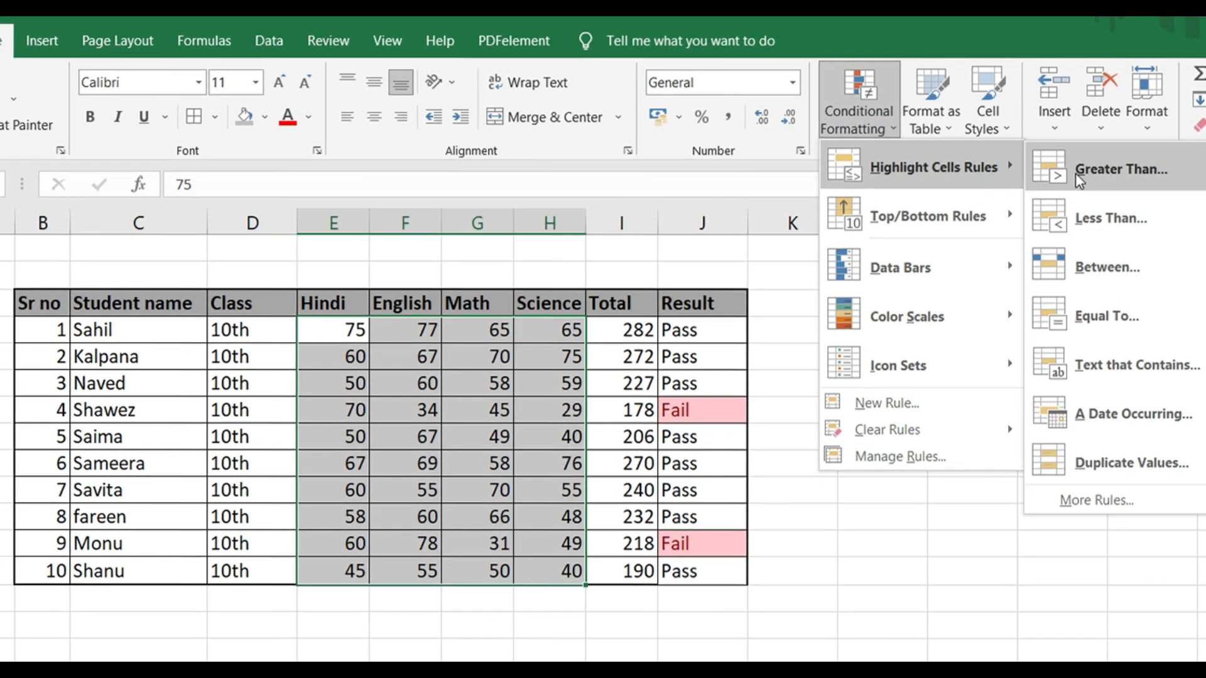
click(1090, 217)
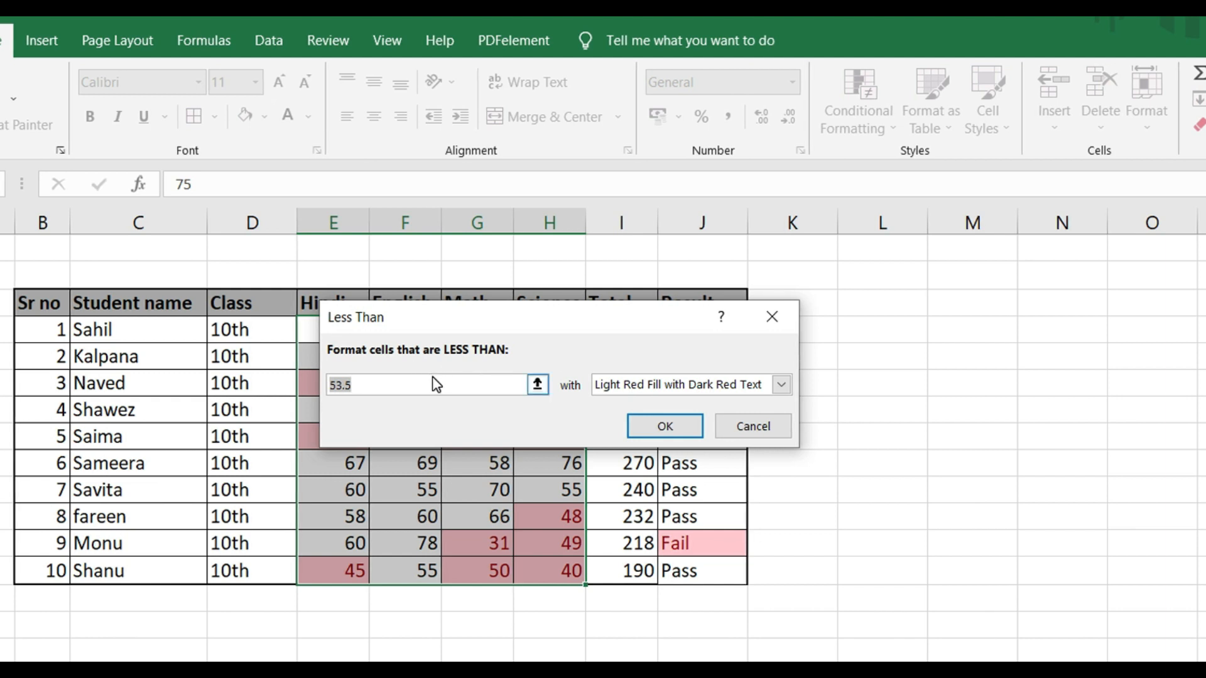
text(33)
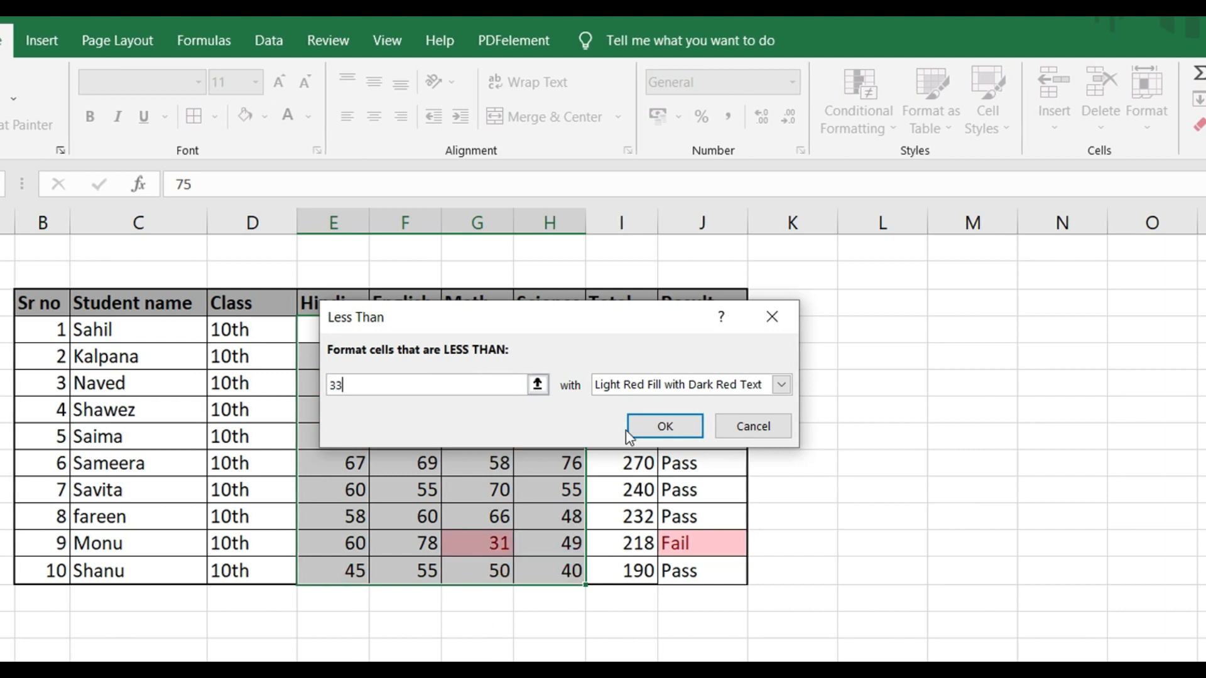
click(661, 426)
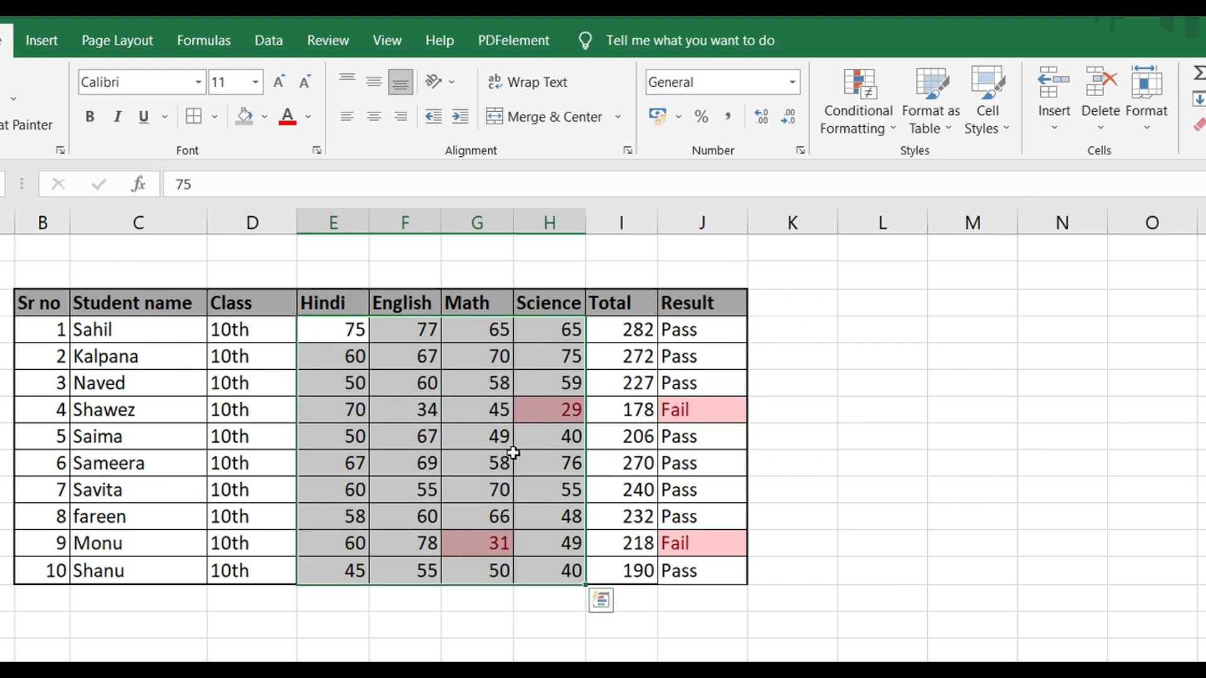
click(470, 502)
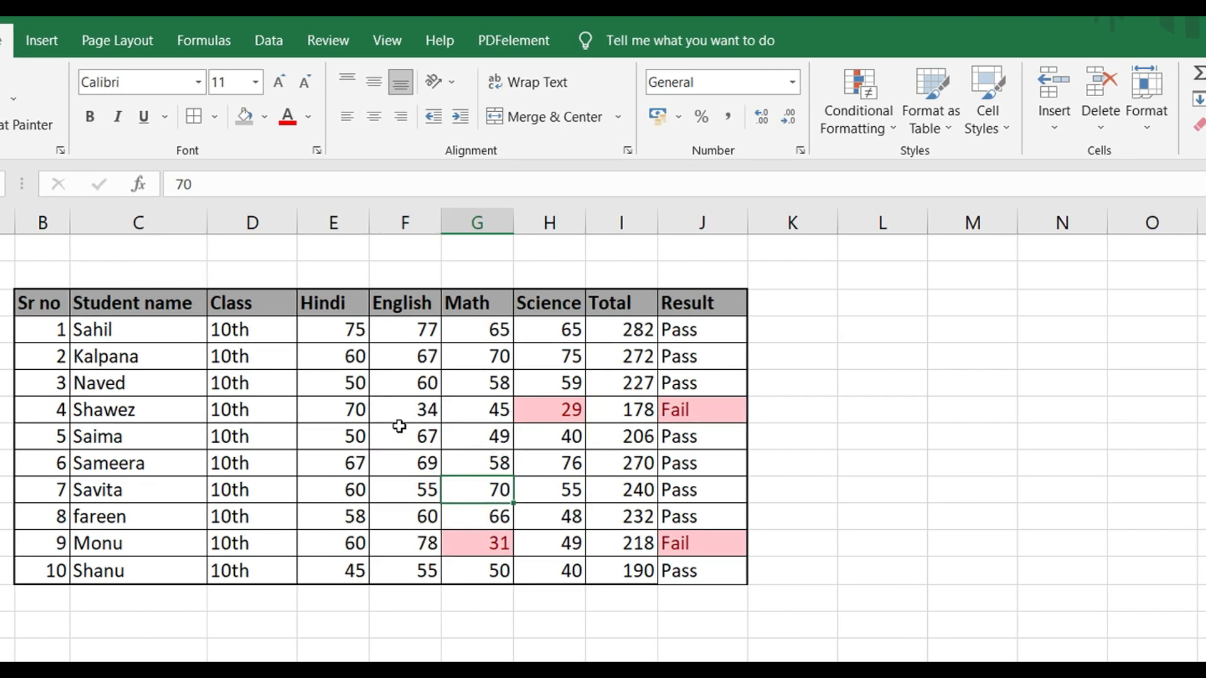
Change the English mark in F6, the third student's row, to 30
click(405, 385)
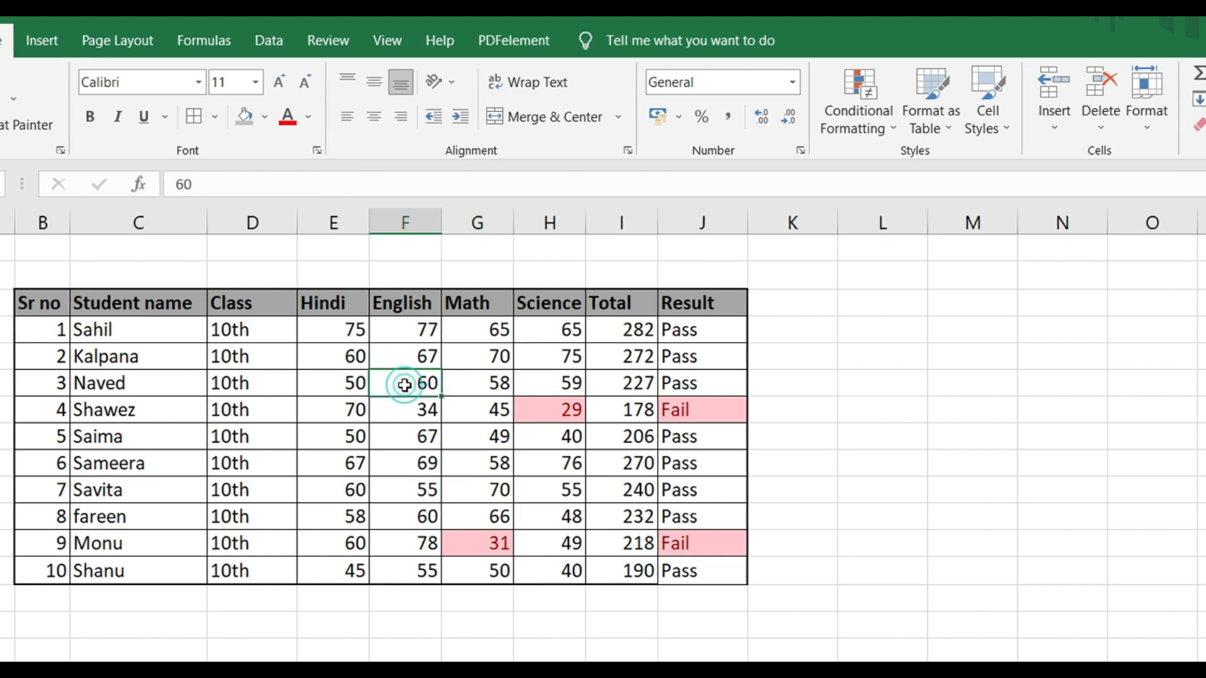
text(30)
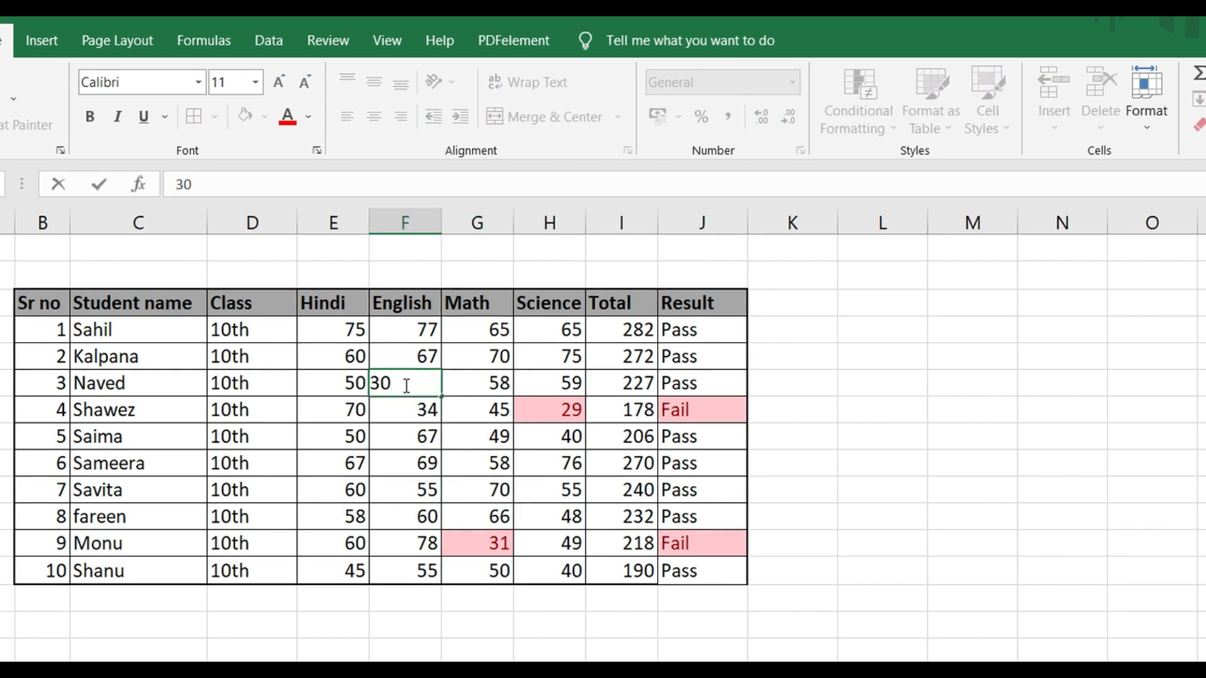
key(Return)
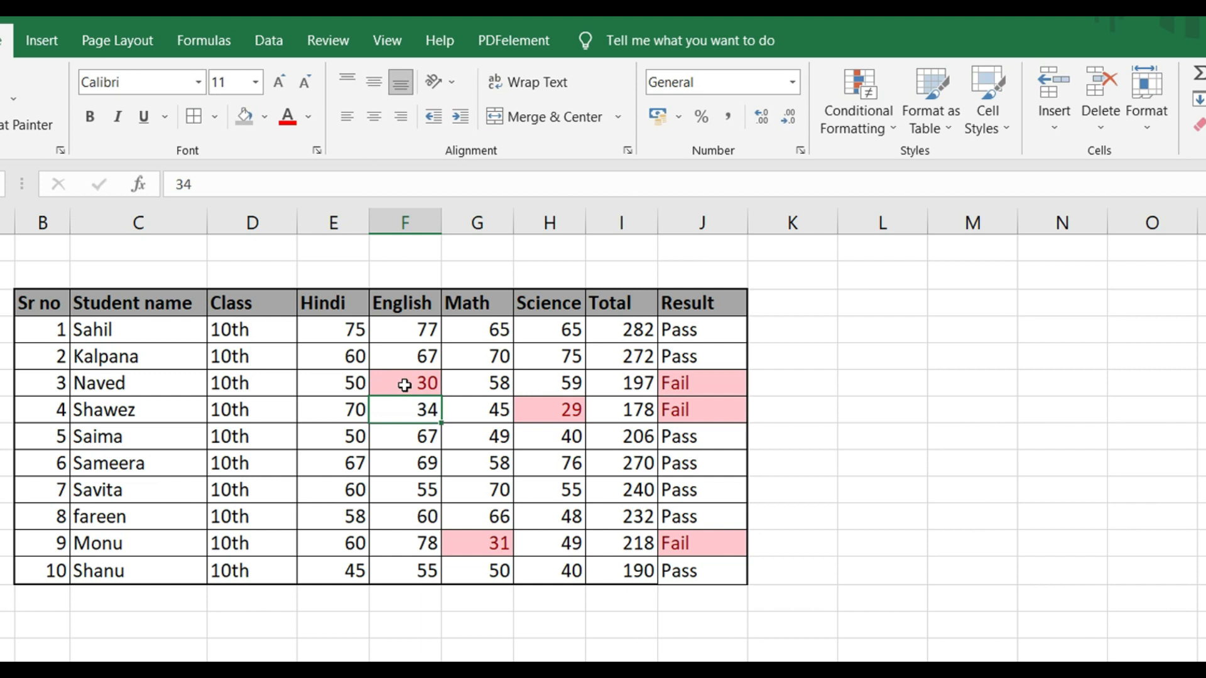
click(405, 384)
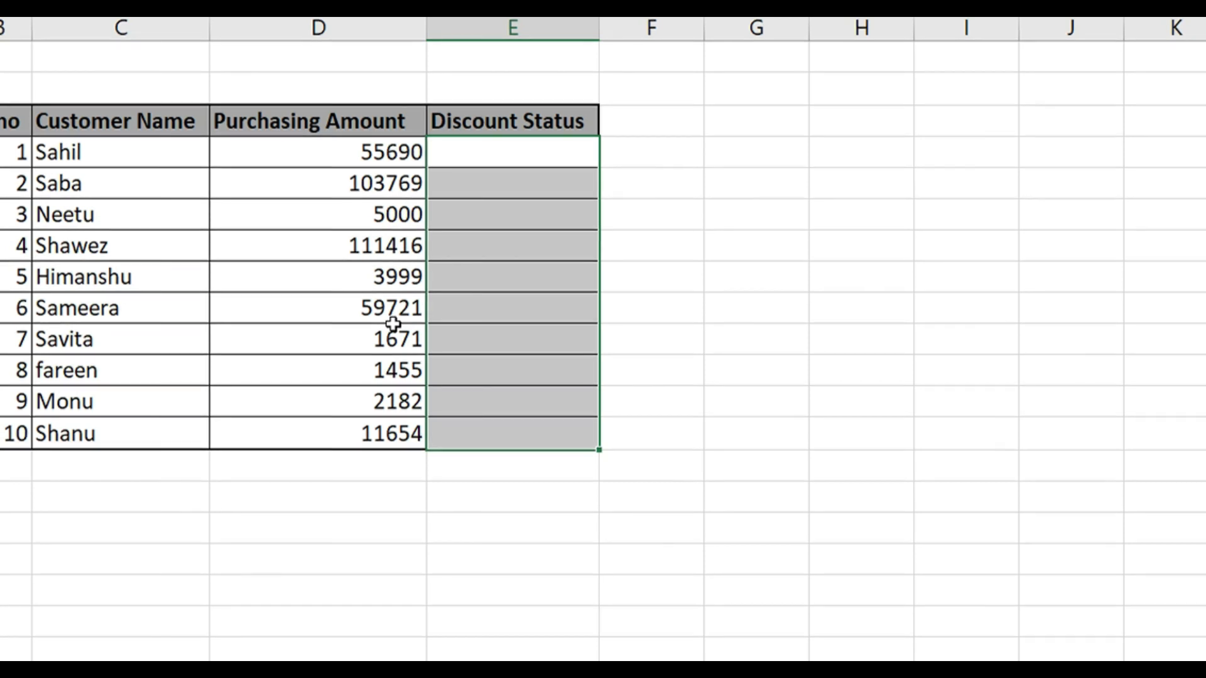
Begin an IF formula in E4, the first Discount Status cell of the customer table, with the logical test D4>=5000
key(Down)
key(Up)
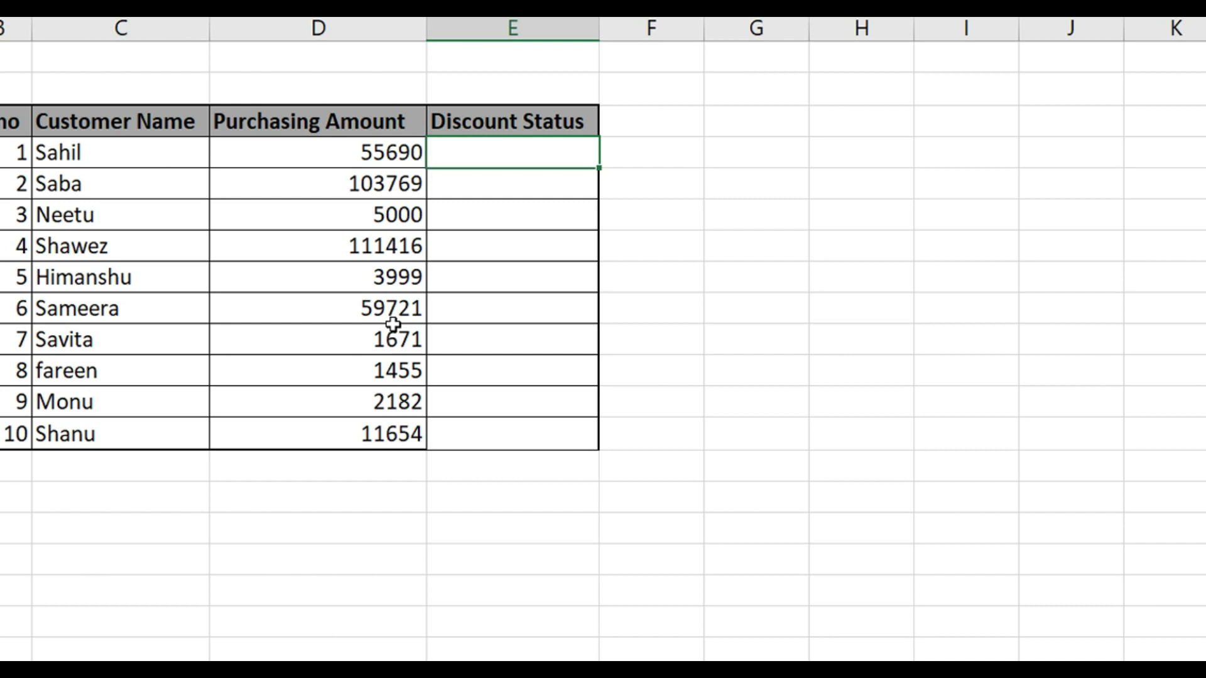
text(=if)
key(Tab)
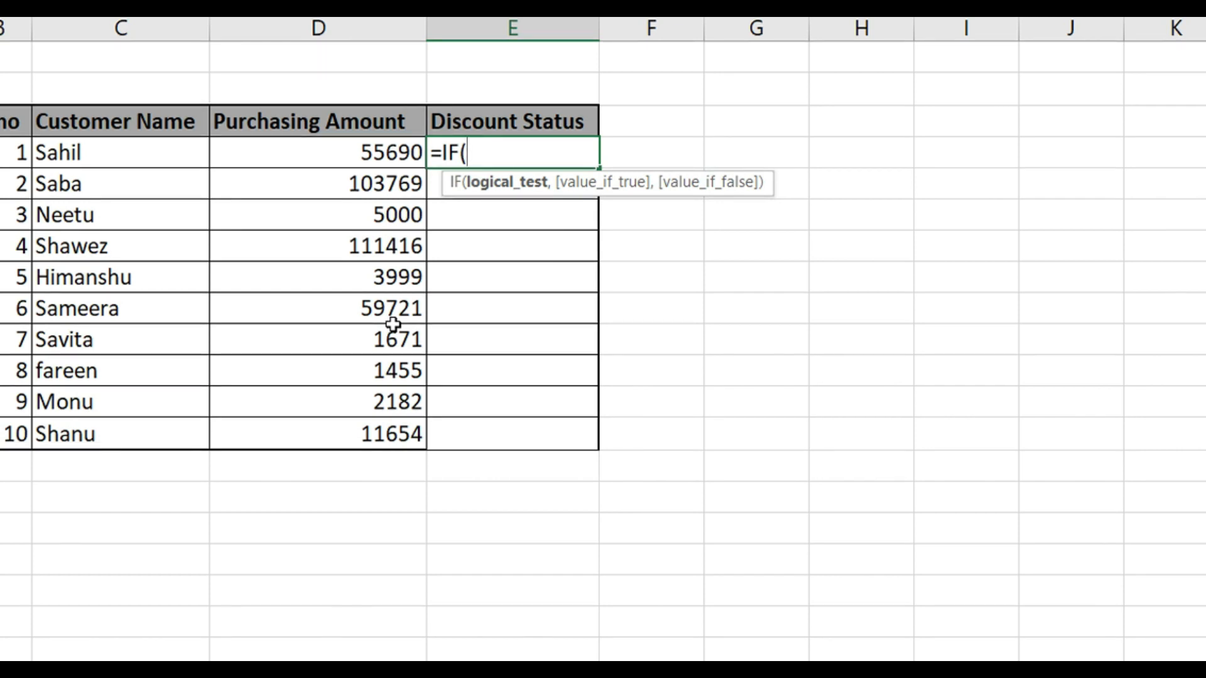
key(Left)
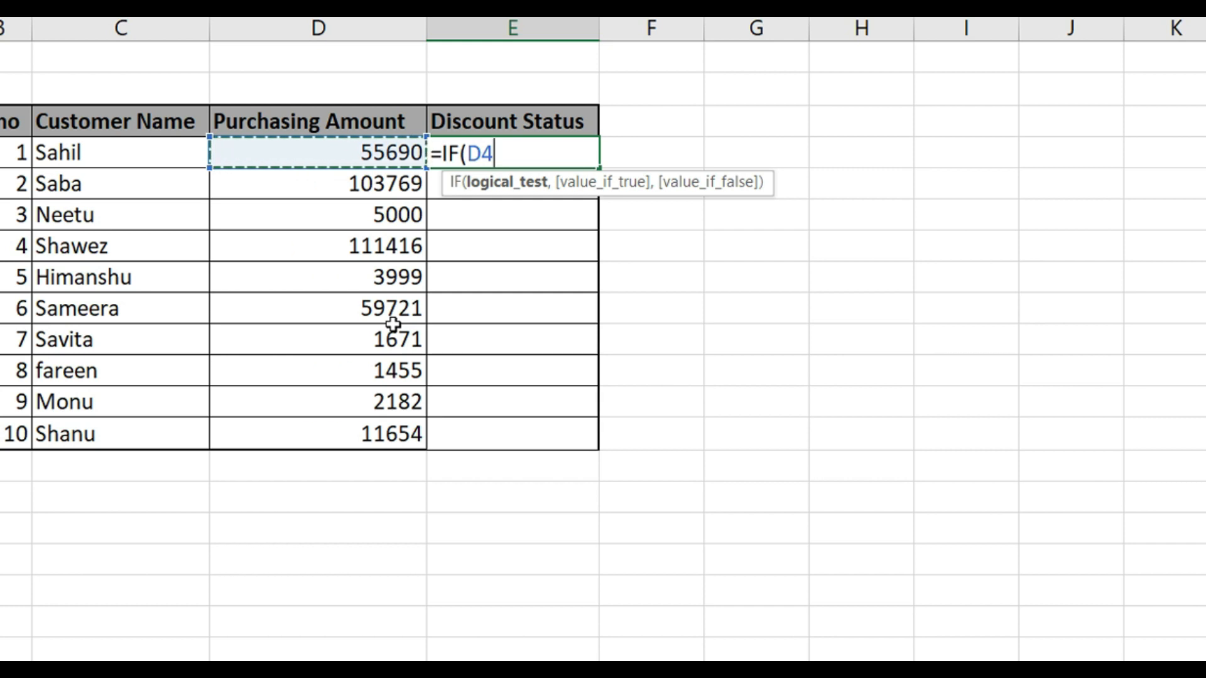
text(>=5000)
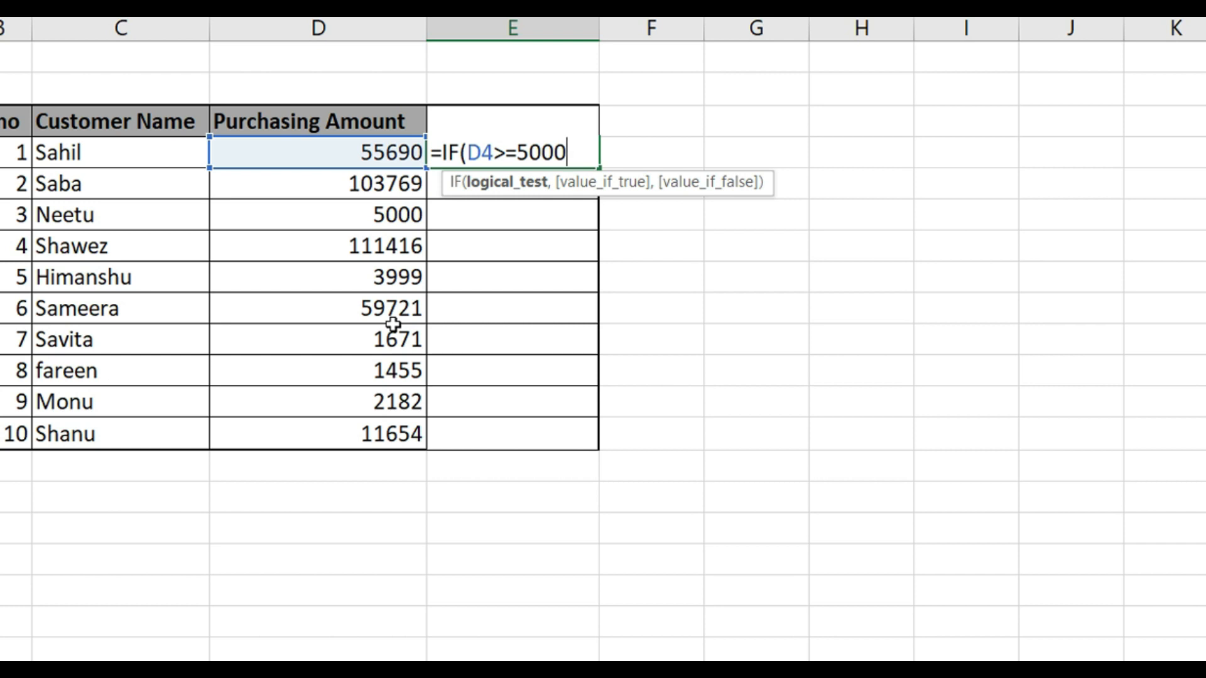
text(,)
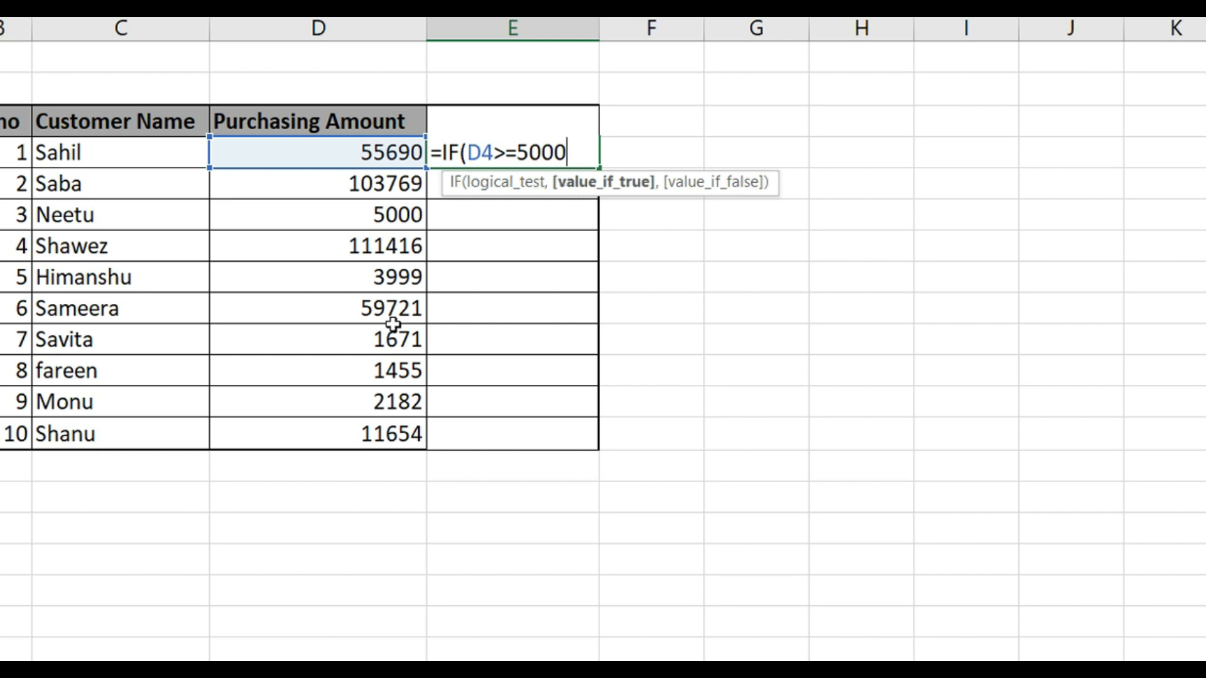
text("Discou)
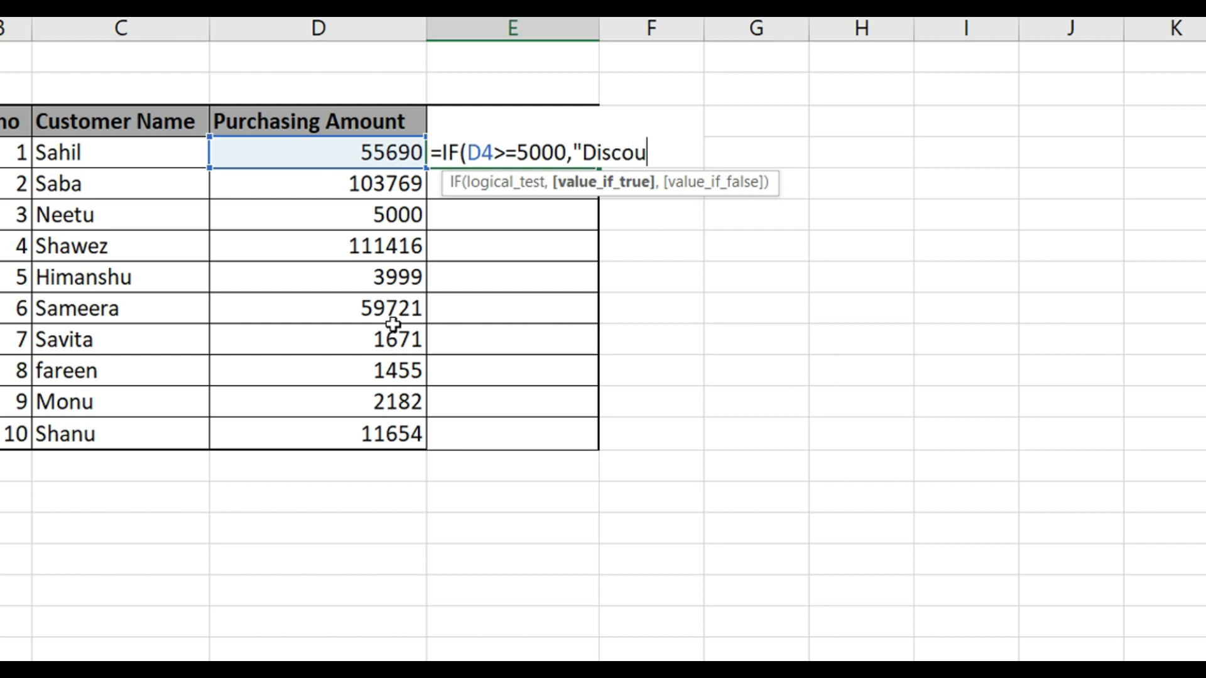
text(nt",)
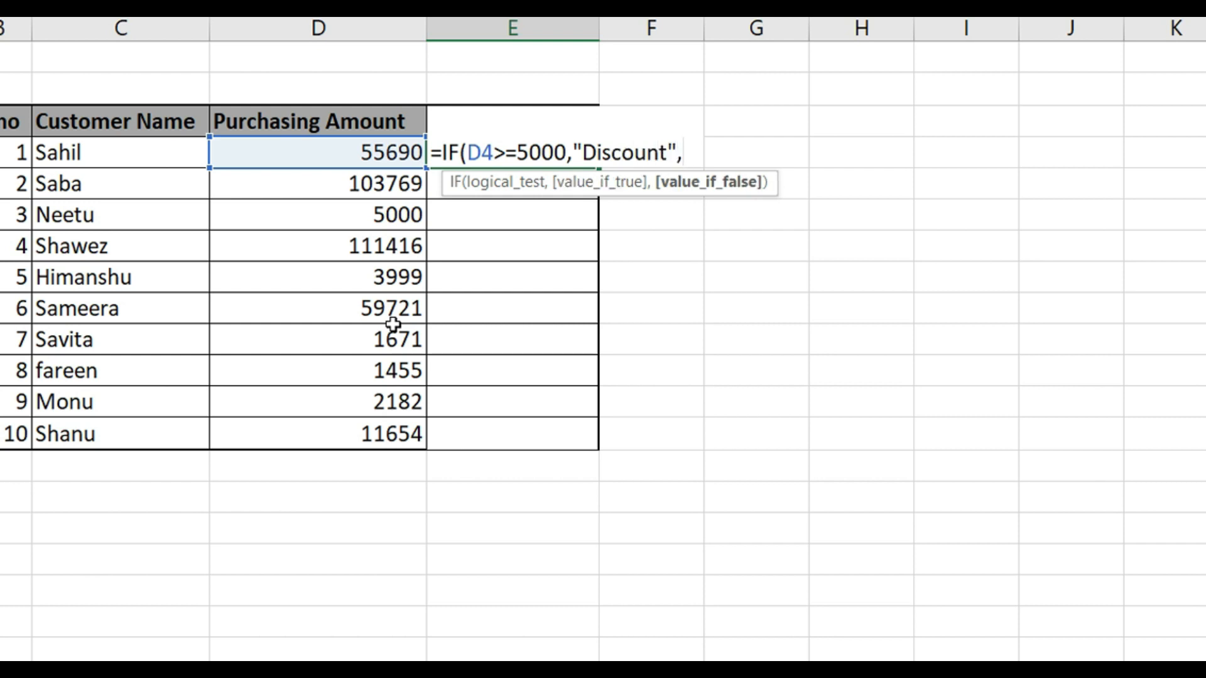
text("No )
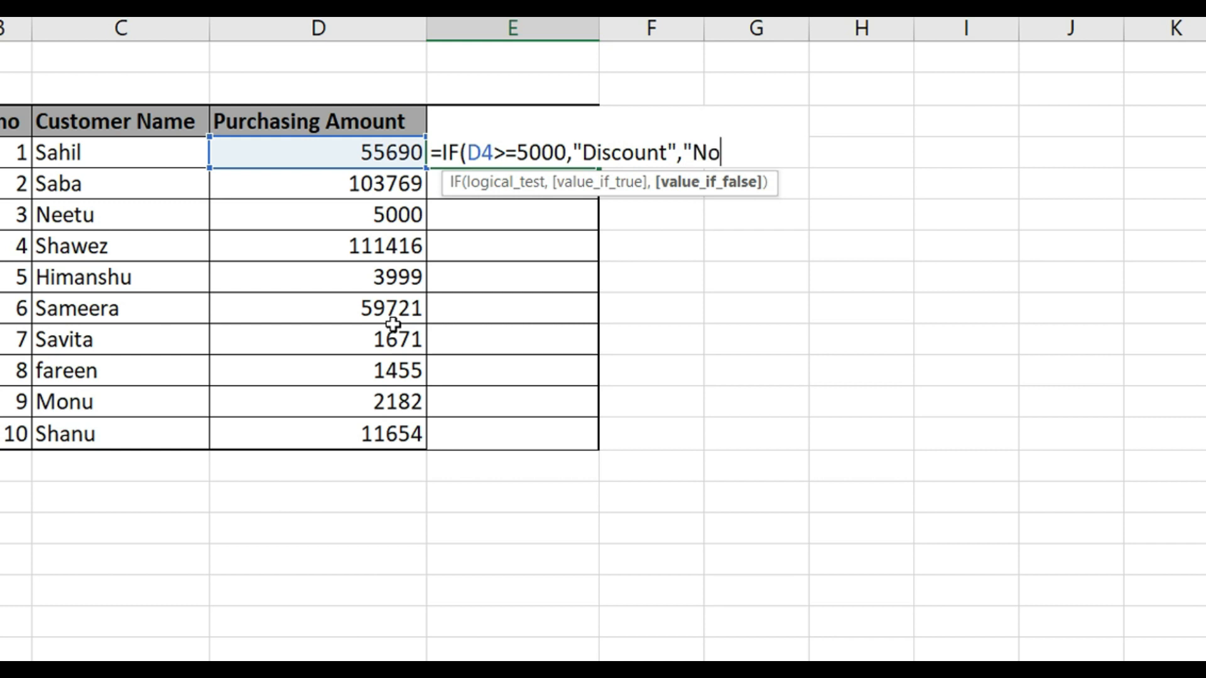
text(Discount")
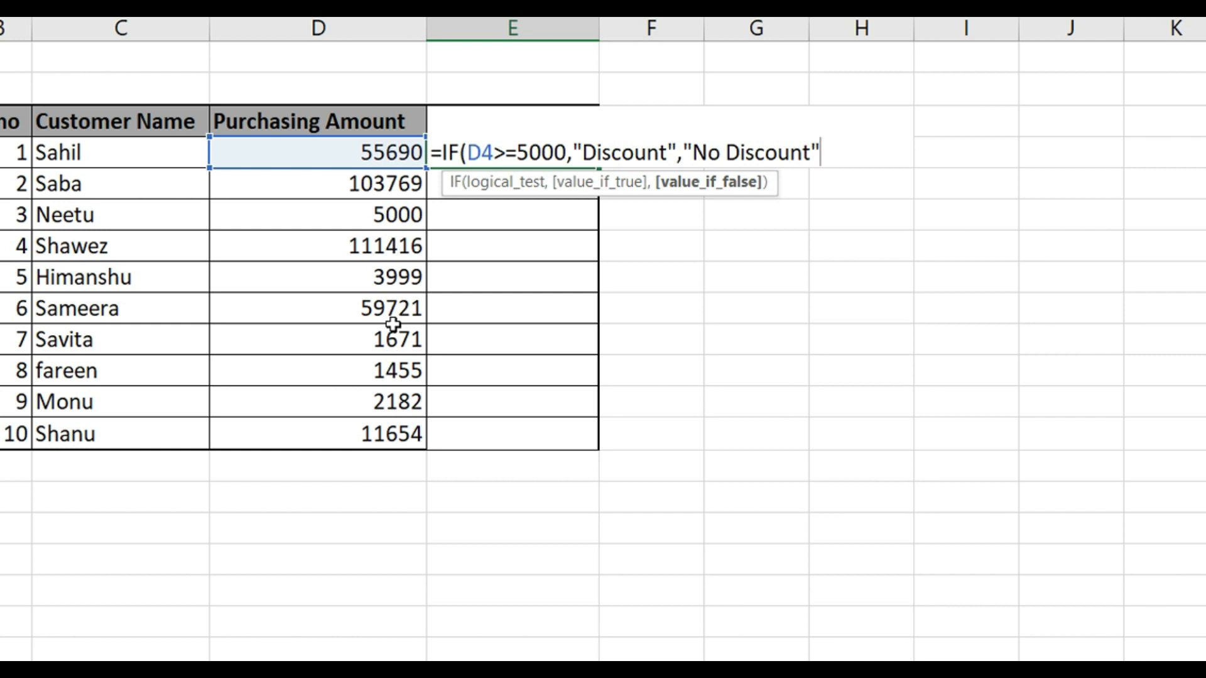
text())
Complete the IF formula in E4 to return "Discount" when the test is true and "No Discount" when false
key(Return)
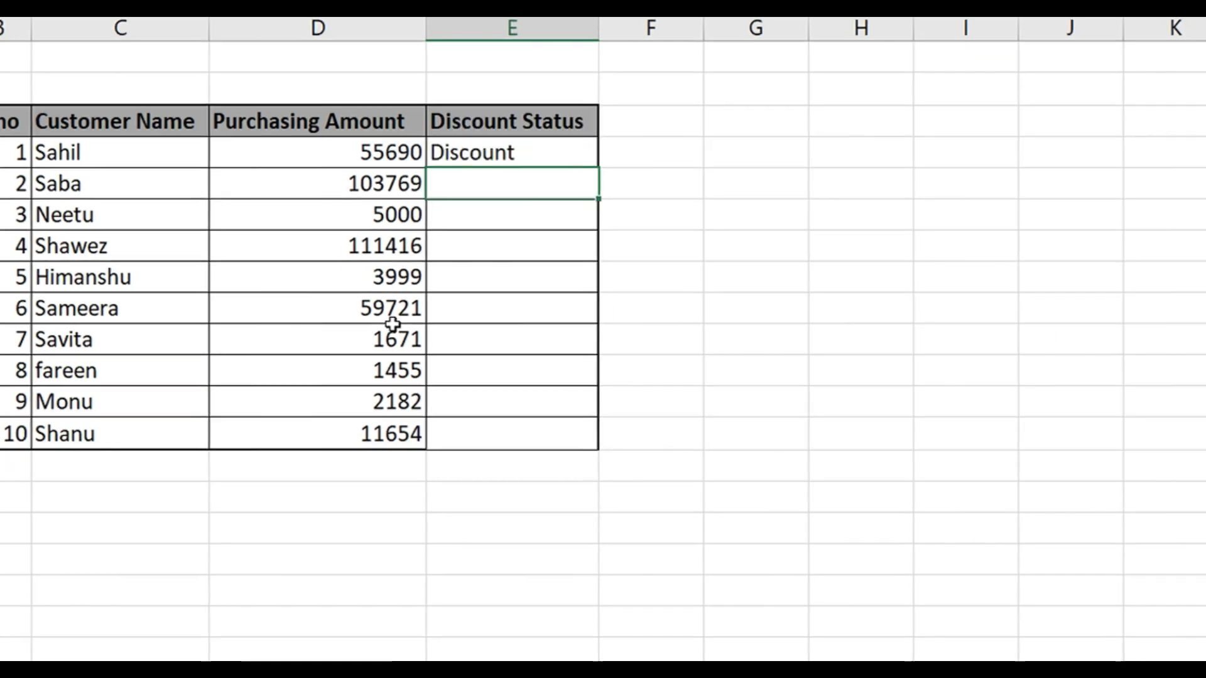
Copy the Discount Status formula from E4 down to the last customer in E13
key(Up)
key(ctrl+c)
key(shift+Down)
key(shift+Down)
key(shift+Down)
key(shift+Down)
key(shift+Down)
key(shift+Down)
key(shift+Down)
key(shift+Down)
key(shift+Down)
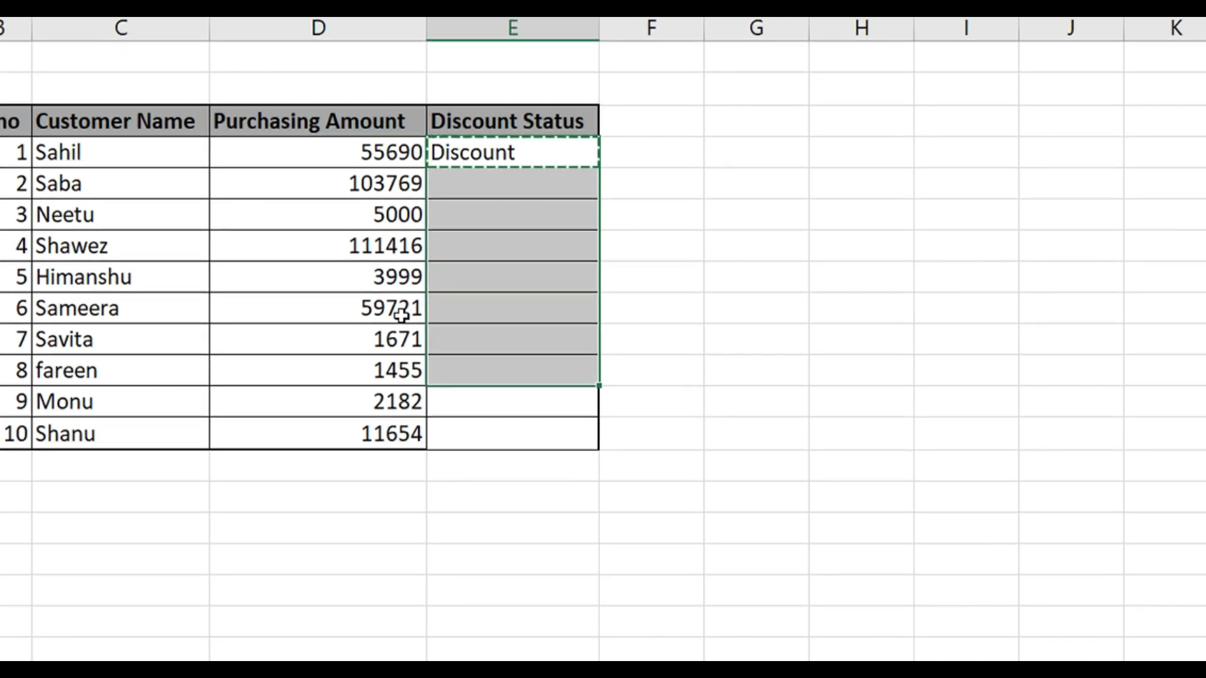
key(ctrl+v)
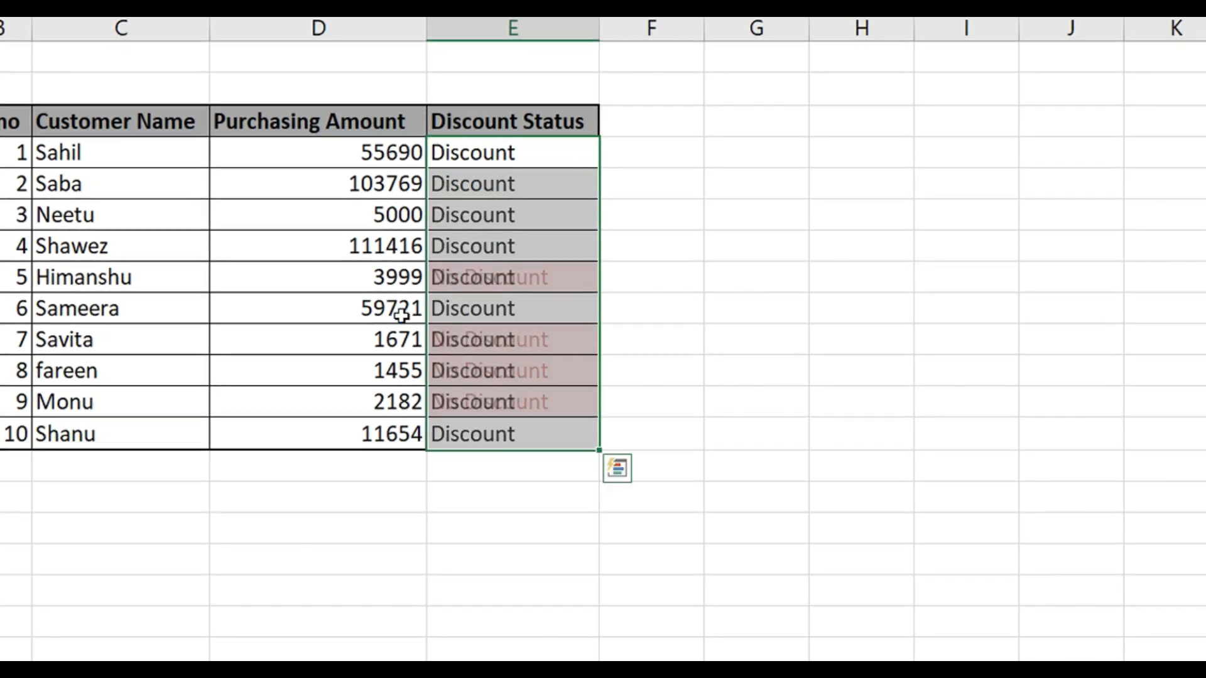
Try a purchasing amount of 4999 in D8, the fifth customer's row
click(515, 264)
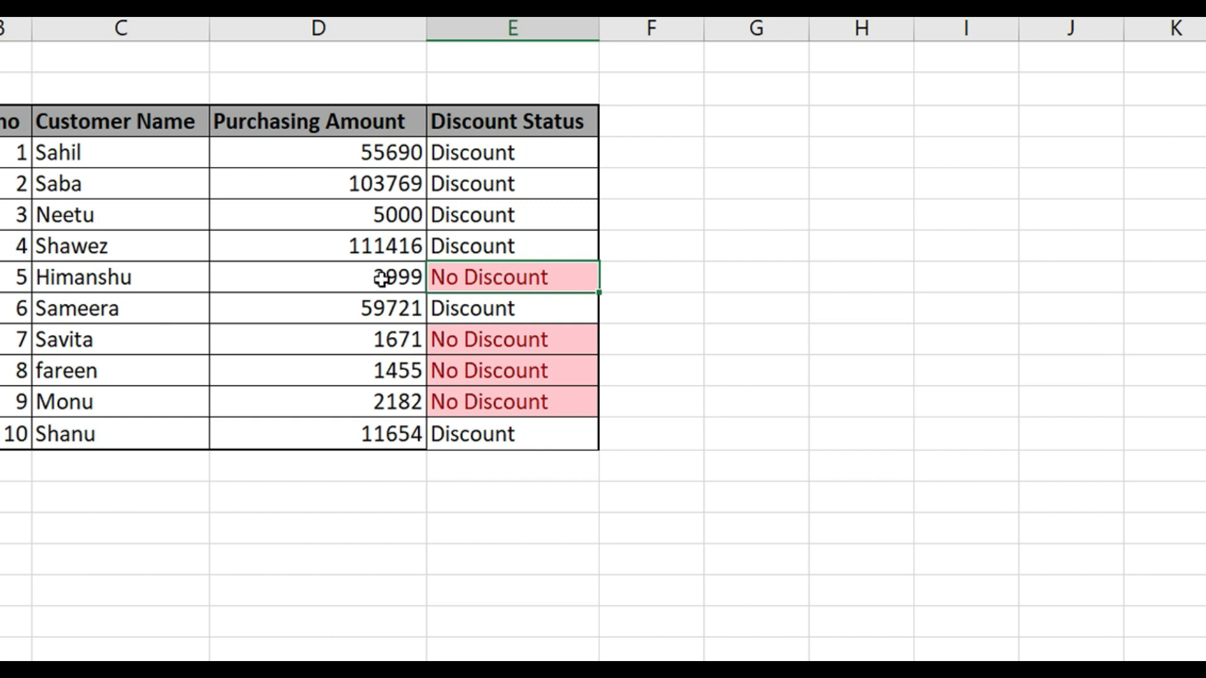
click(337, 281)
text(4)
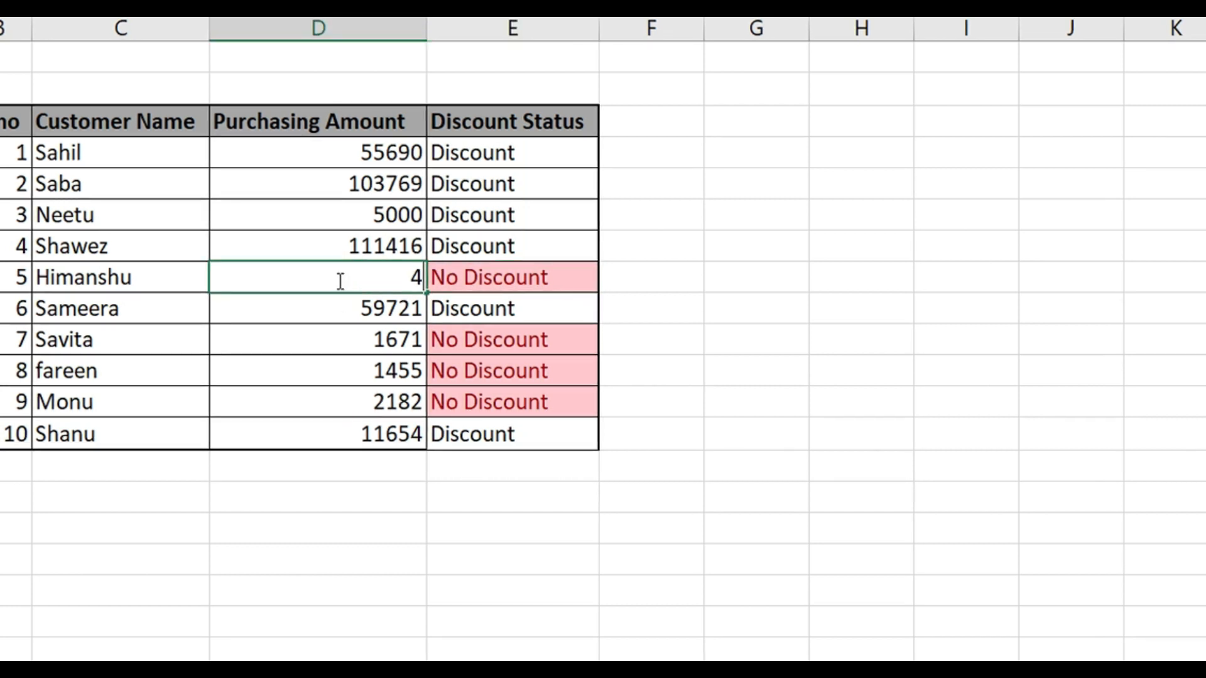
text(999)
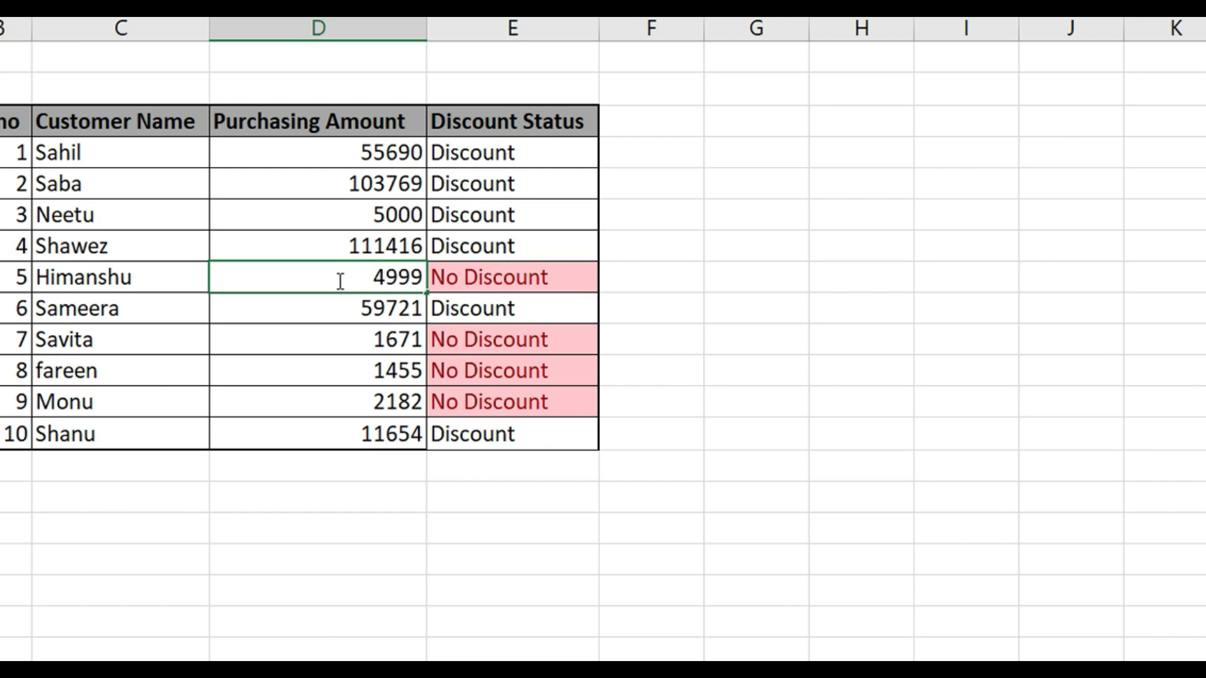
key(Return)
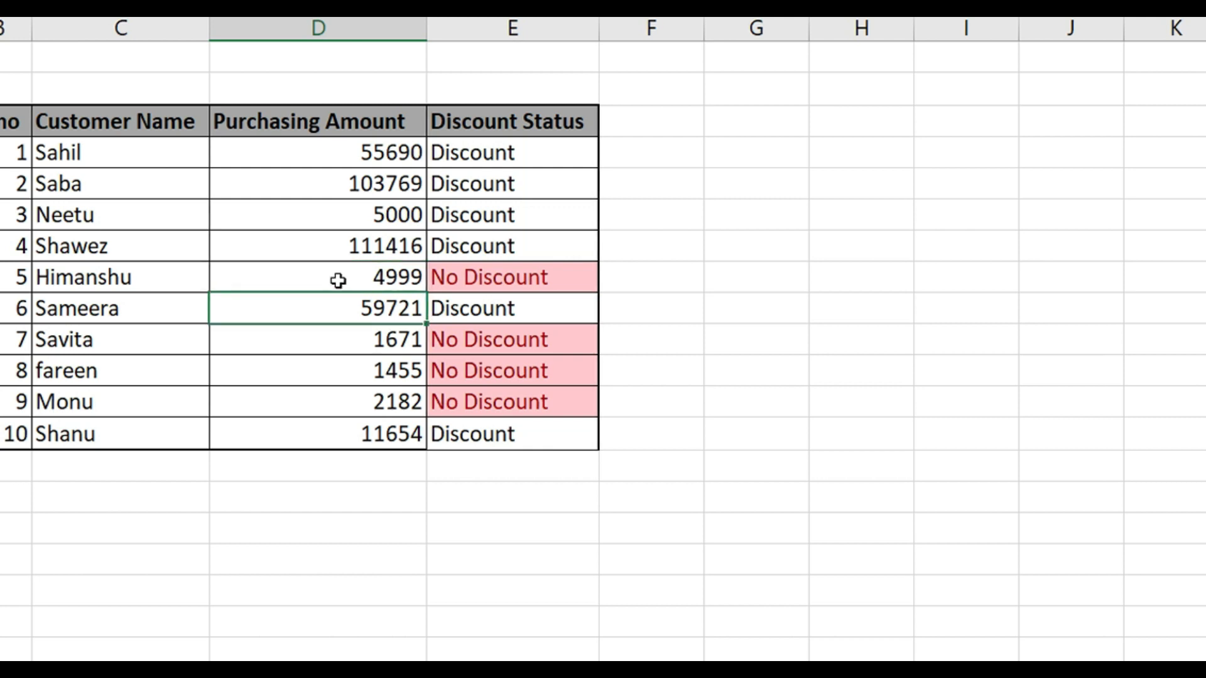
Set the fifth customer's purchasing amount in D8 to 5000 and select the discount status beside it
click(338, 281)
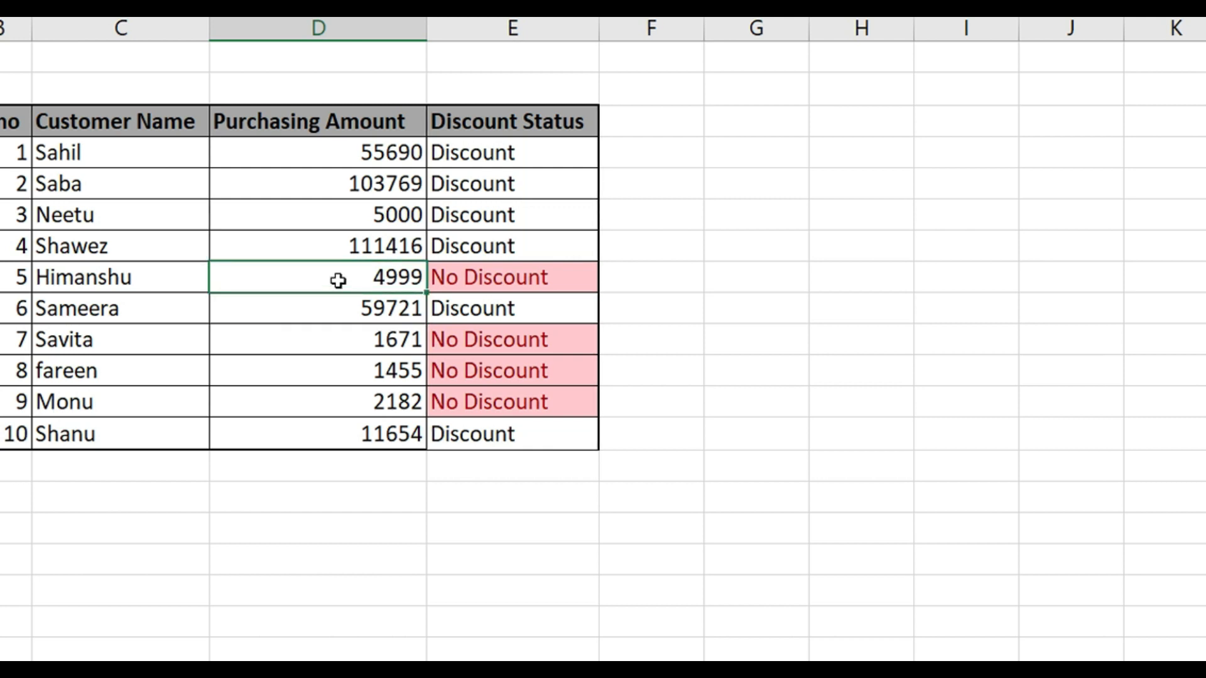
text(5000)
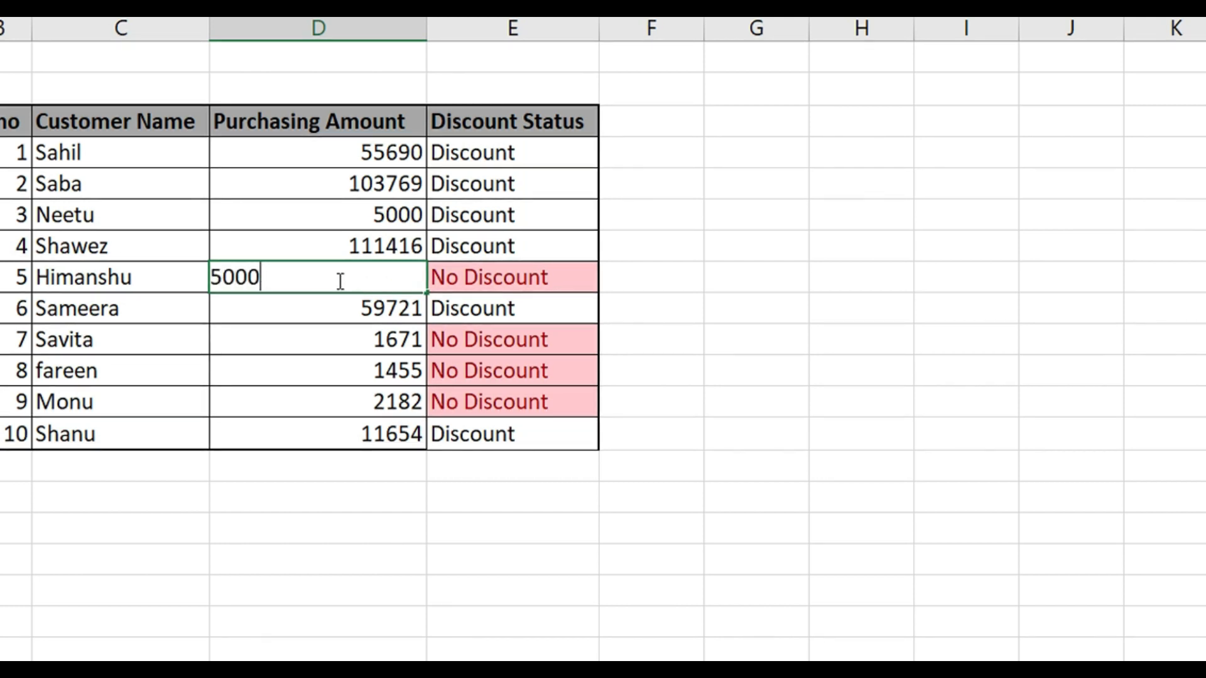
key(Return)
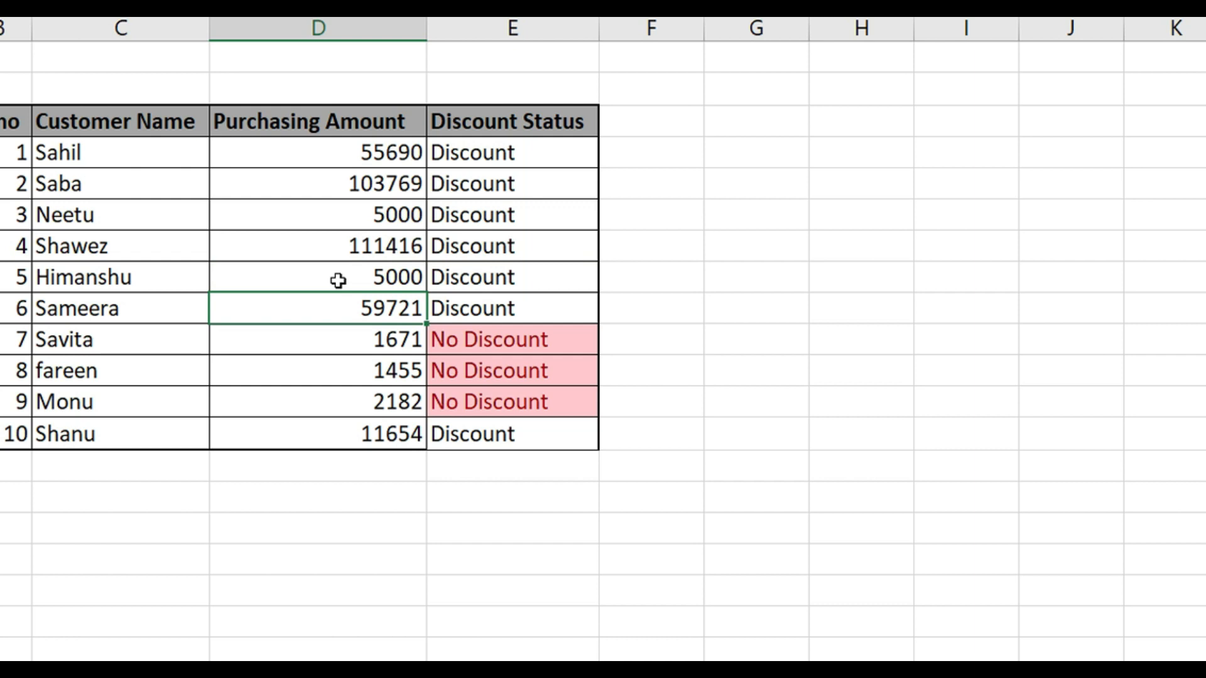
click(546, 278)
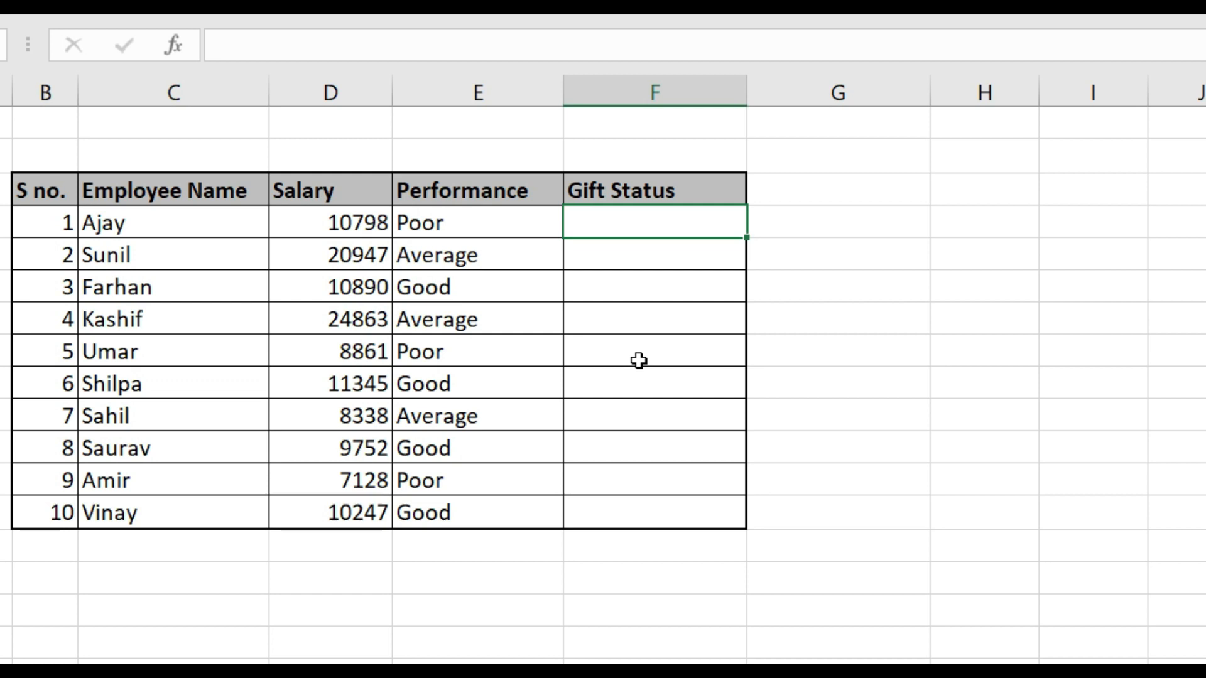
text(=if)
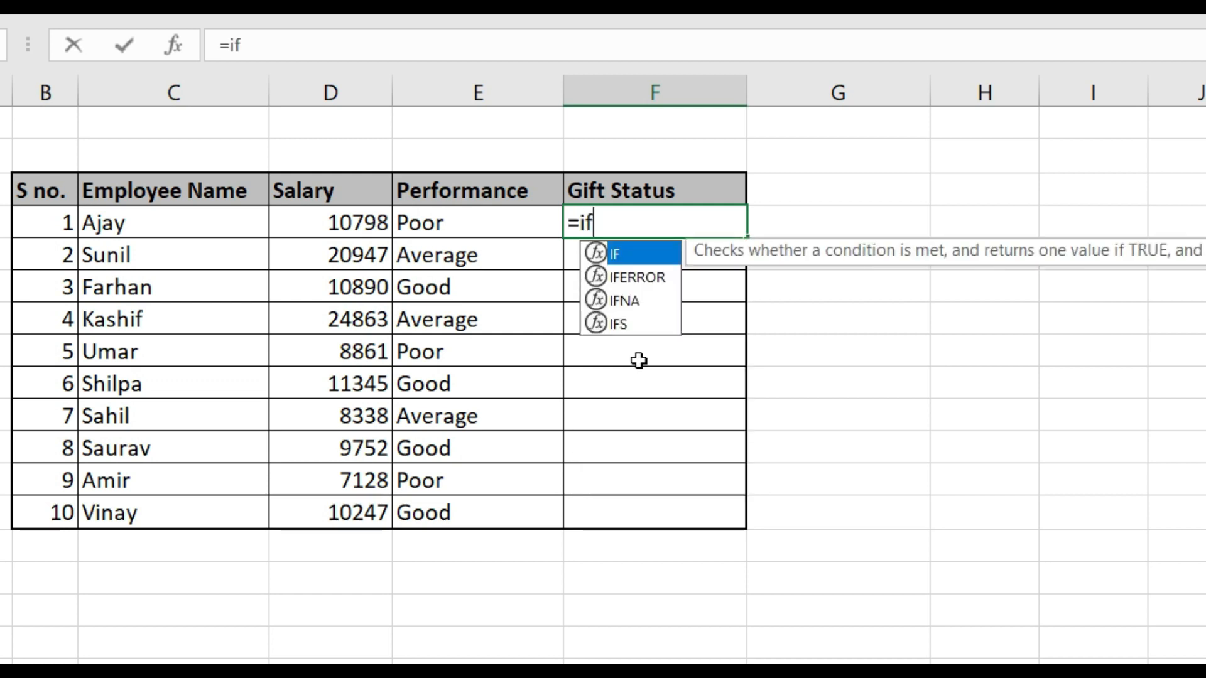
key(Tab)
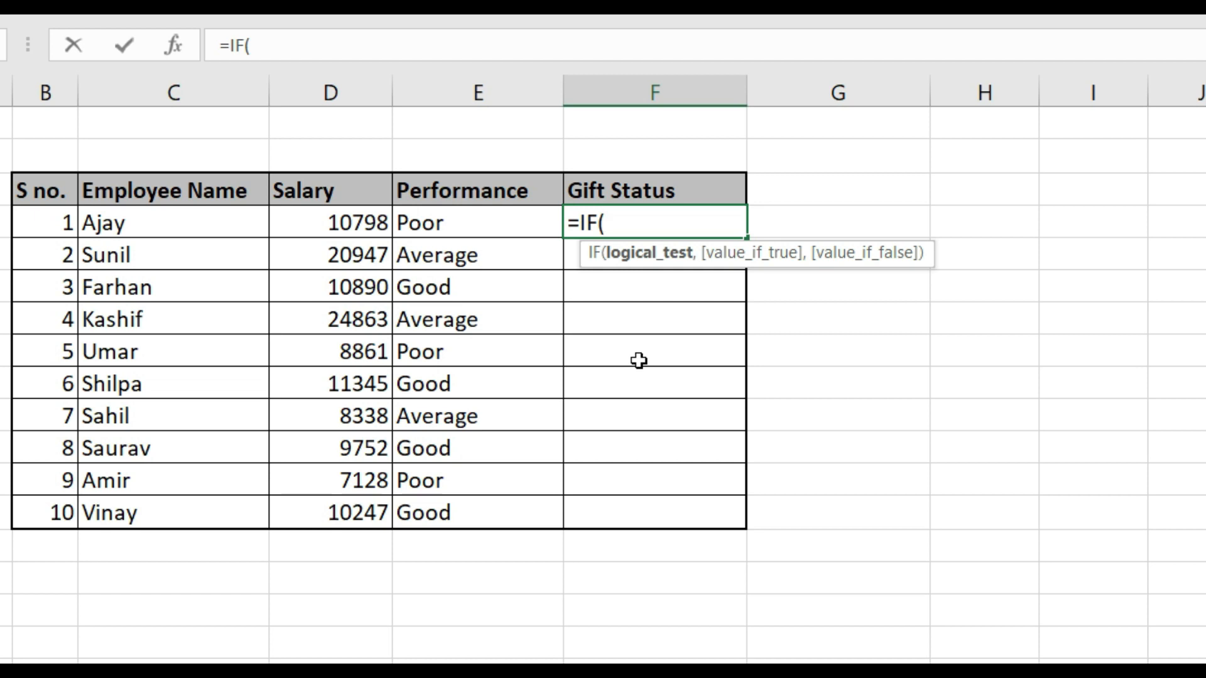
key(Escape)
Note the first gift criterion below the employee table, entering Performance in E16 and Good in F16
key(Down)
key(Down)
key(Down)
key(Down)
key(Down)
key(Down)
key(Down)
key(Down)
key(Down)
key(Down)
key(Down)
key(Down)
key(Down)
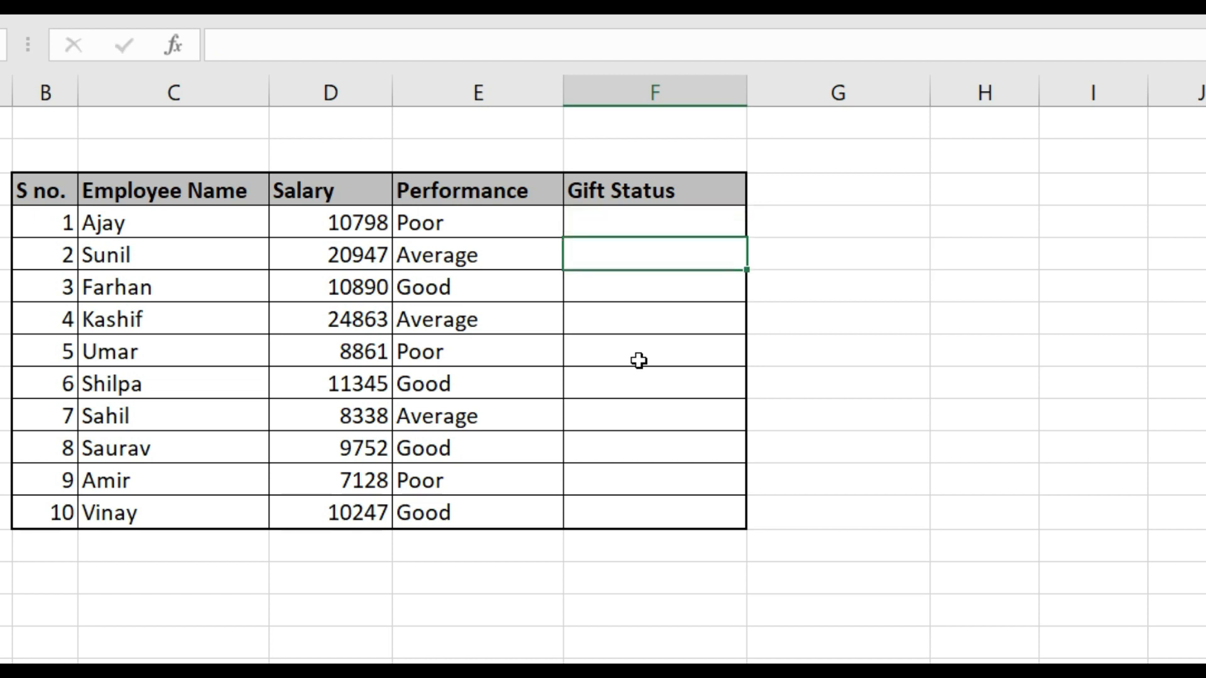
key(Left)
key(Up)
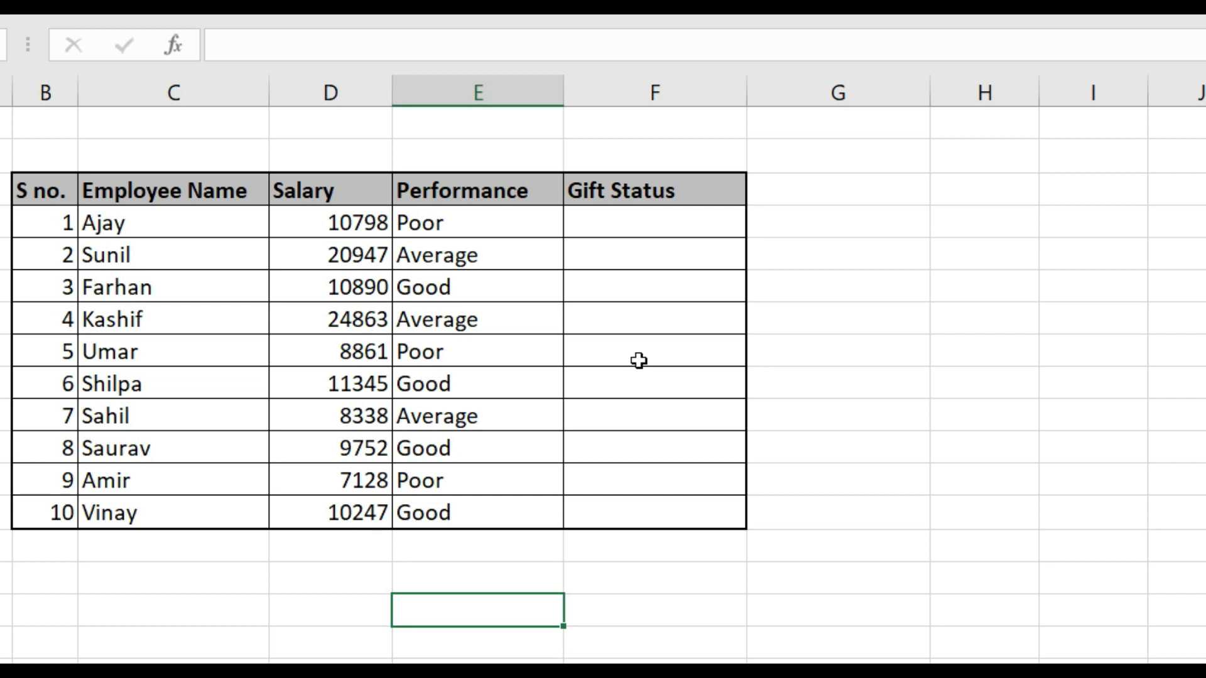
text(Perf)
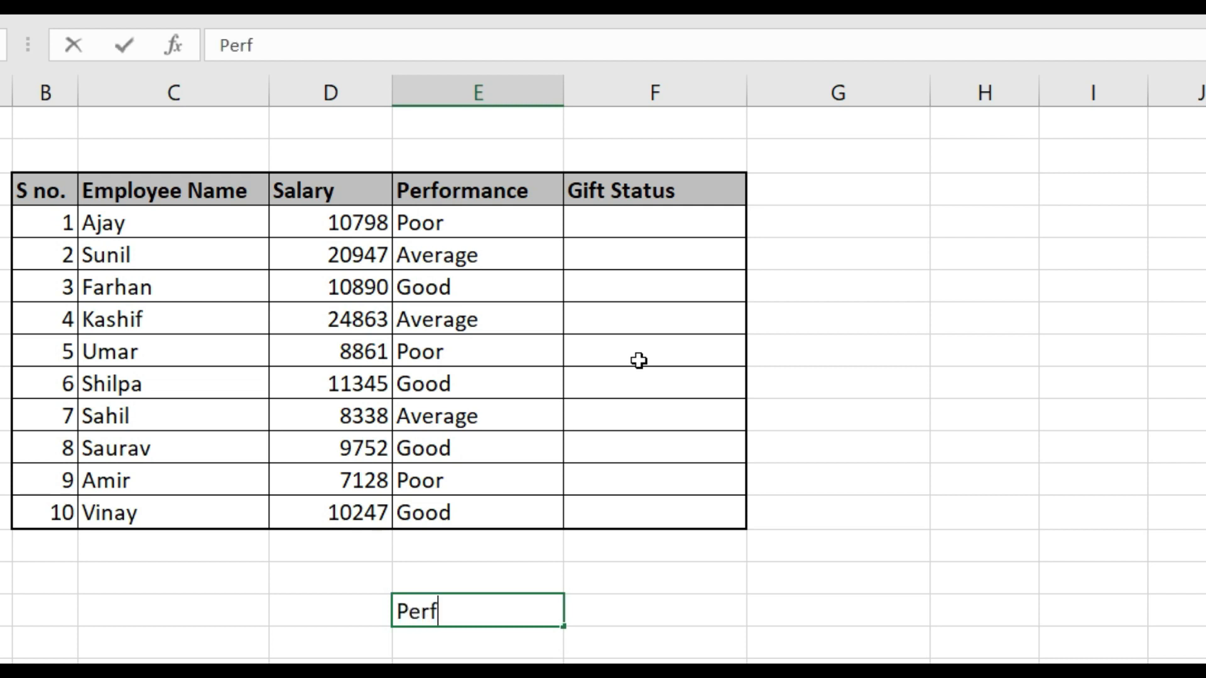
text(ormance)
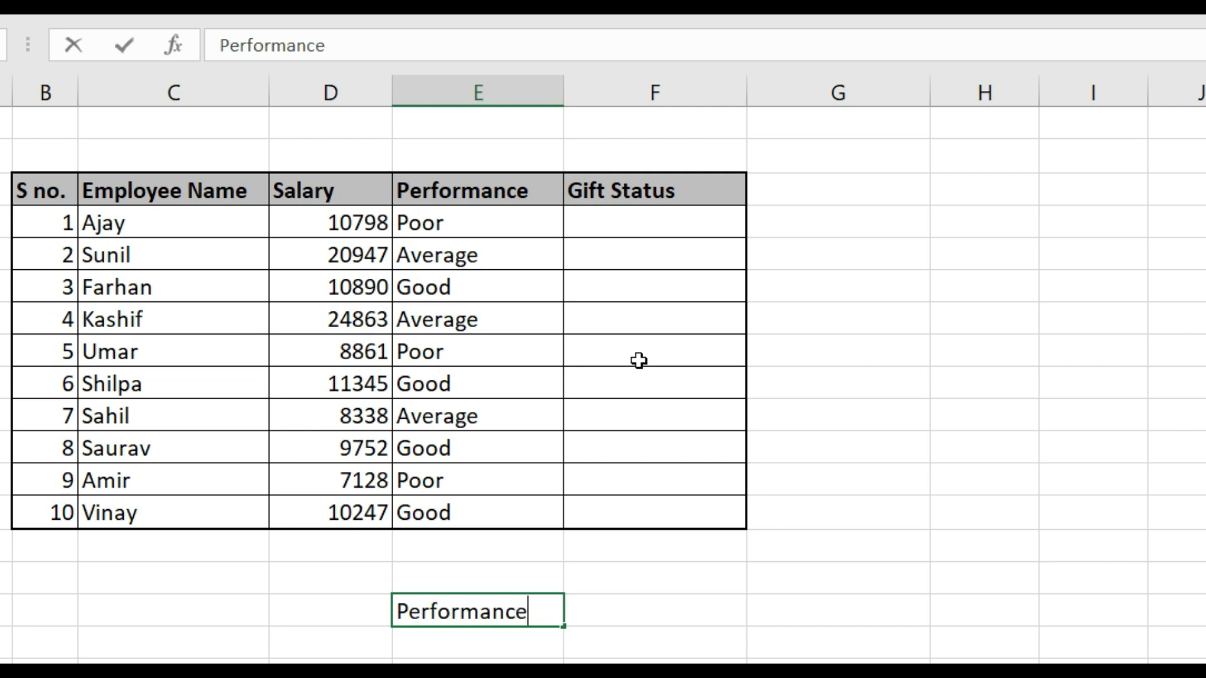
key(Tab)
text(Good)
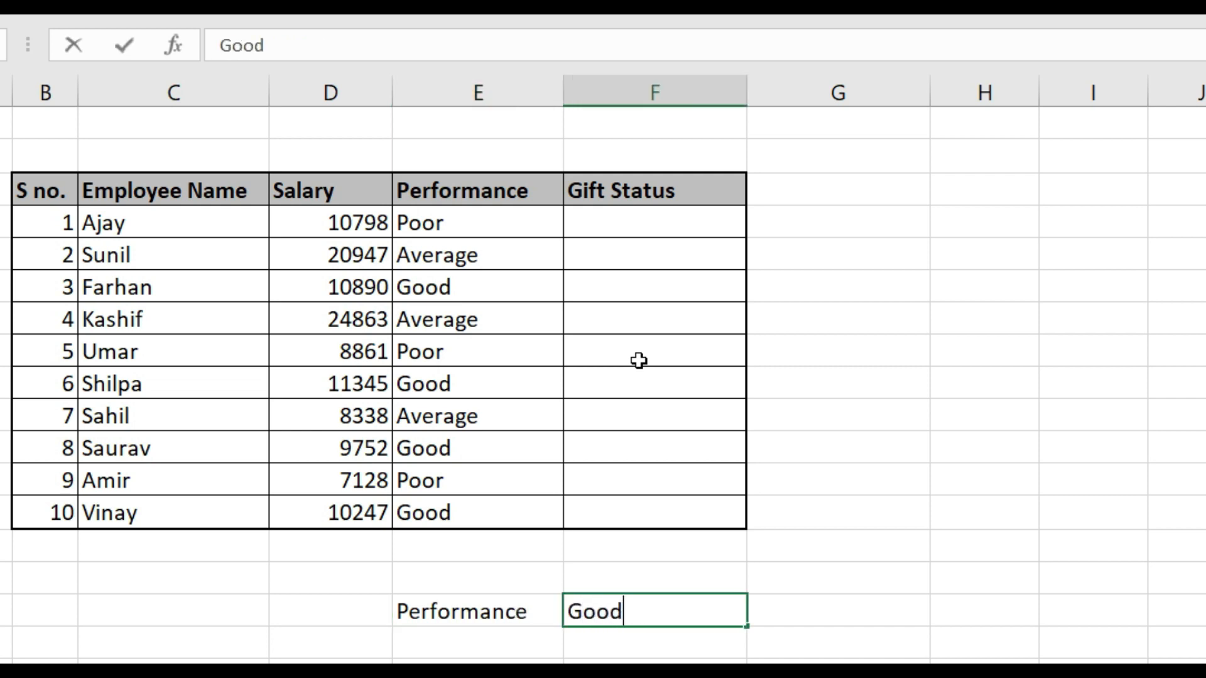
key(Return)
Add the salary criterion under the performance one, entering Salary in E17 and 8000 in F17
text(Salary)
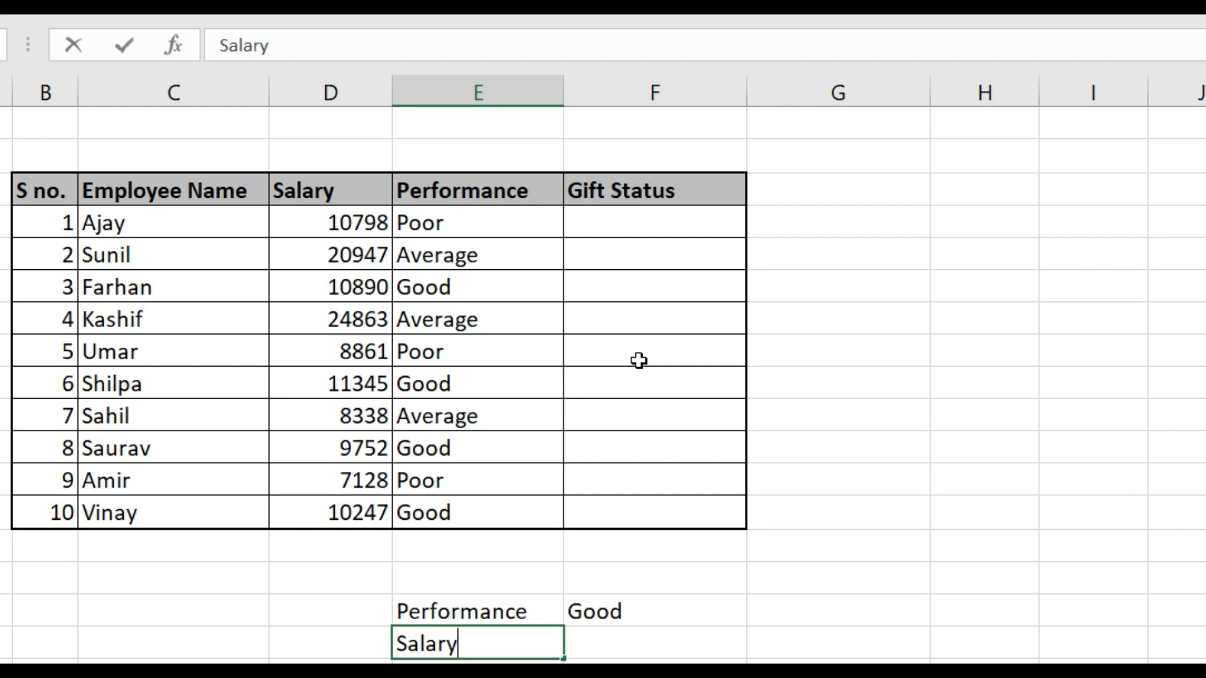
key(Tab)
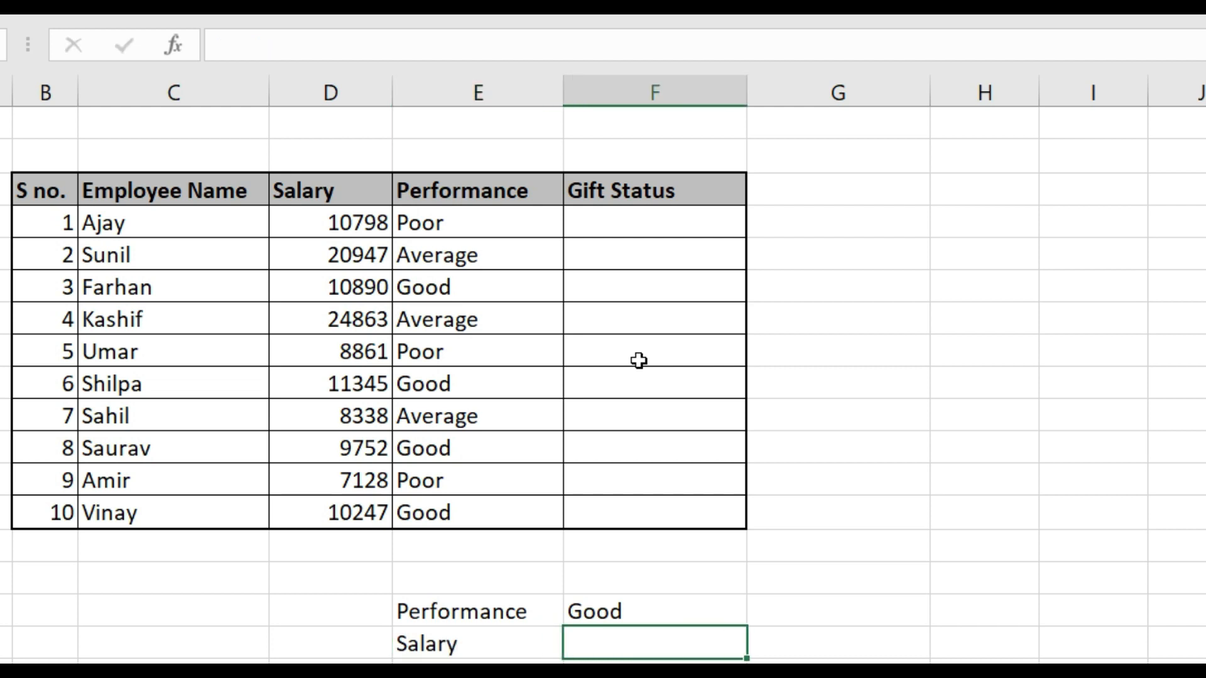
text(8000)
key(Return)
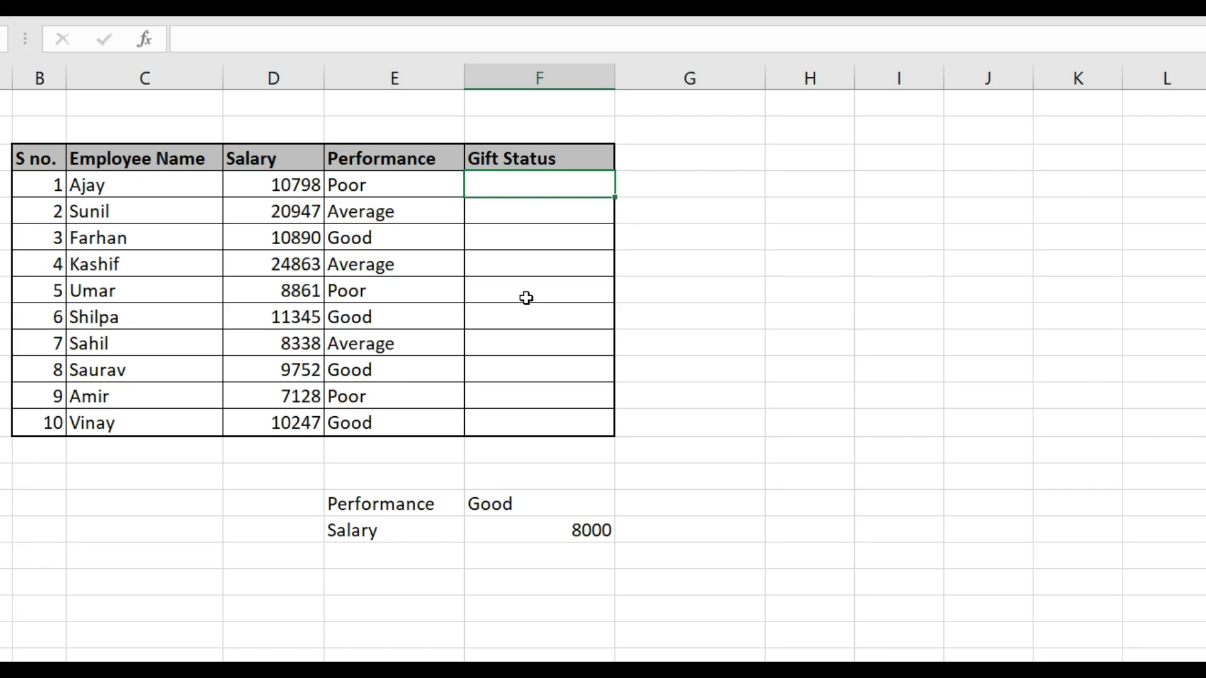
Start an IF formula with a nested AND in F4, the first employee's gift status, using D4>=8000 as the first condition
text(=if)
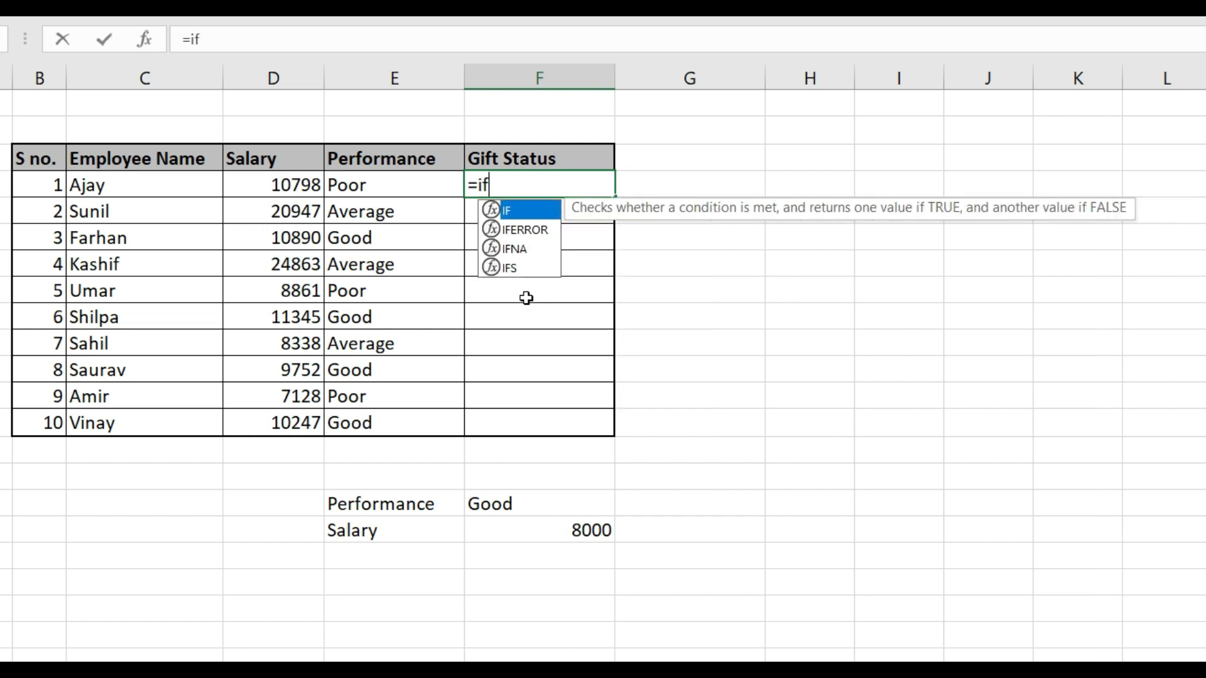
key(Tab)
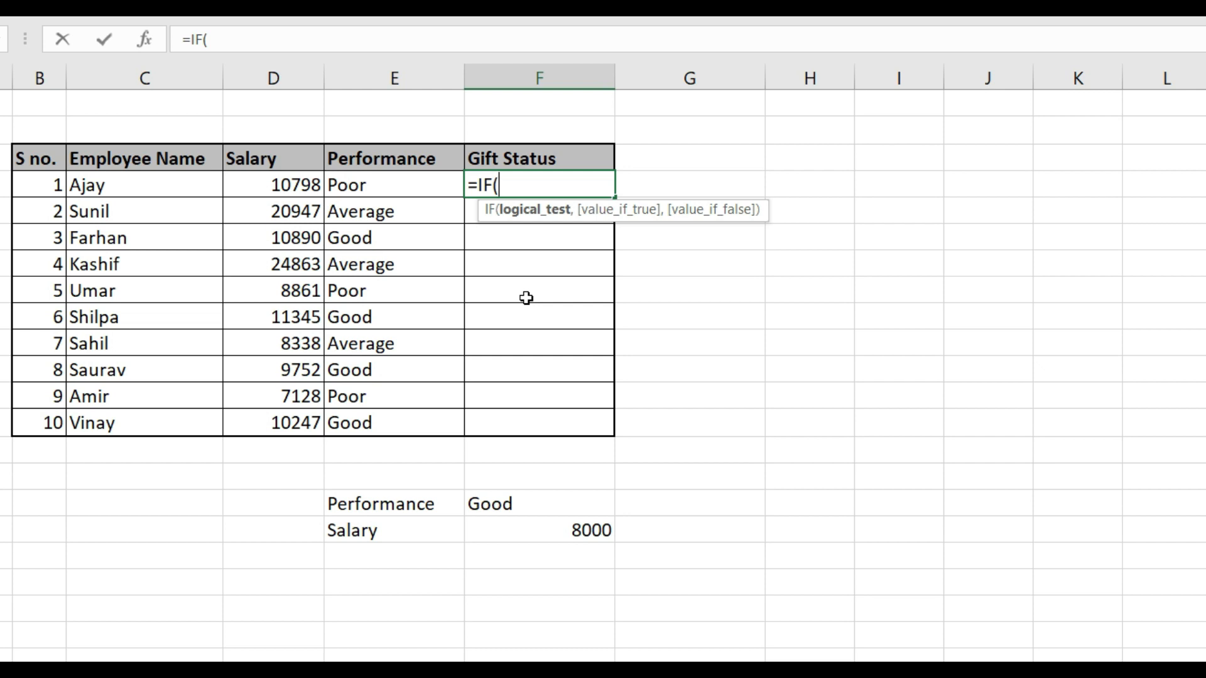
text(and)
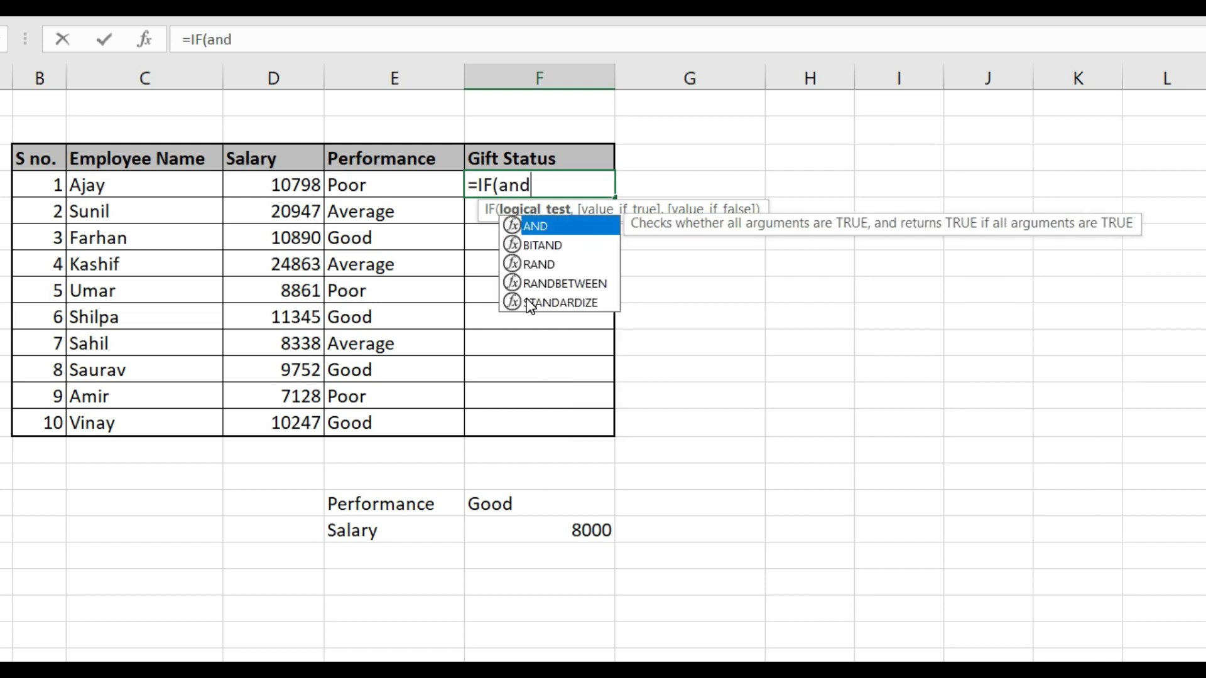
key(Tab)
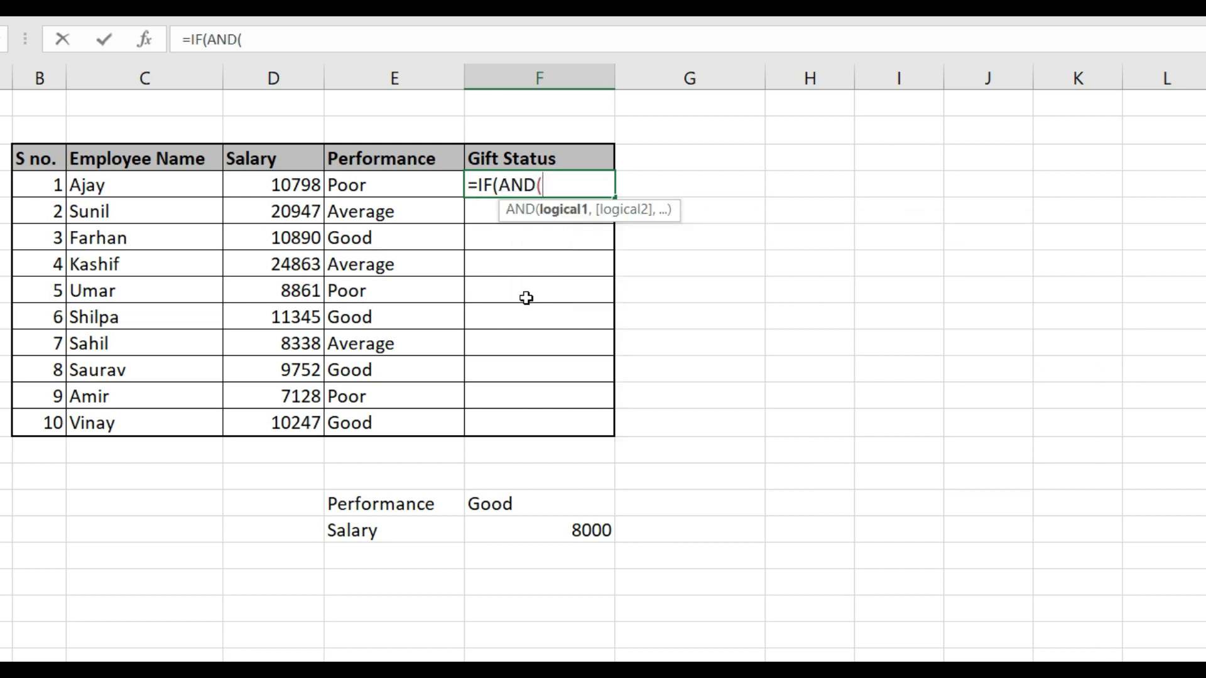
key(Left)
key(Left)
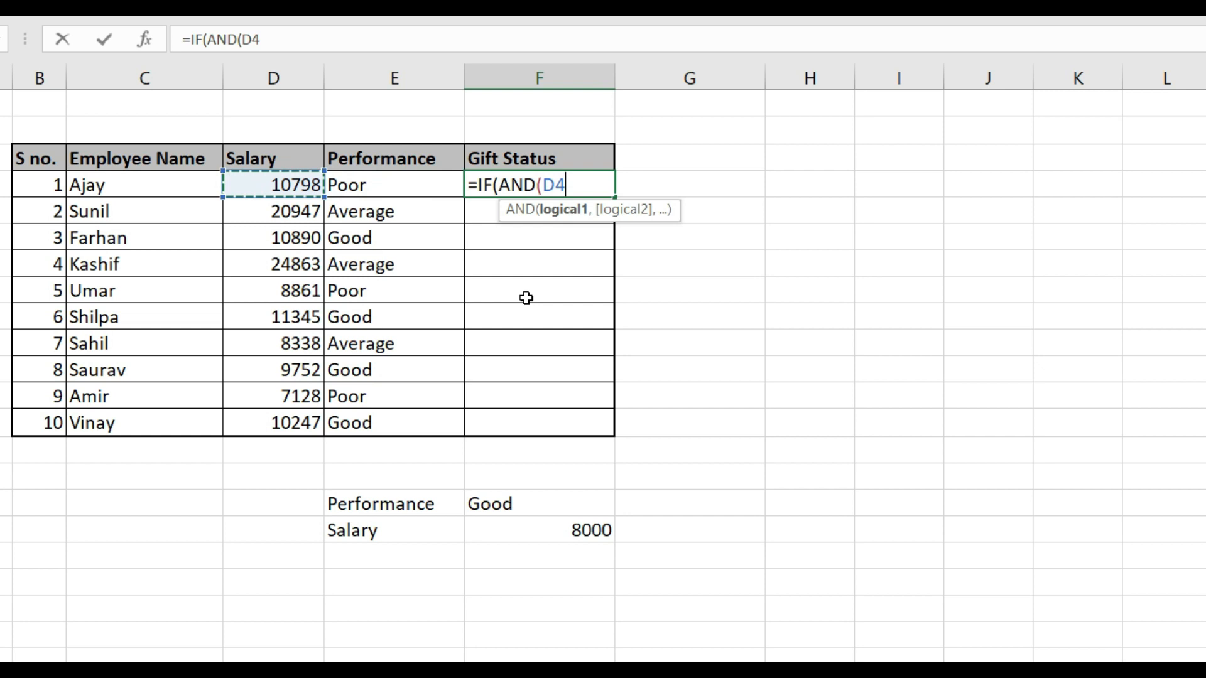
text(>=)
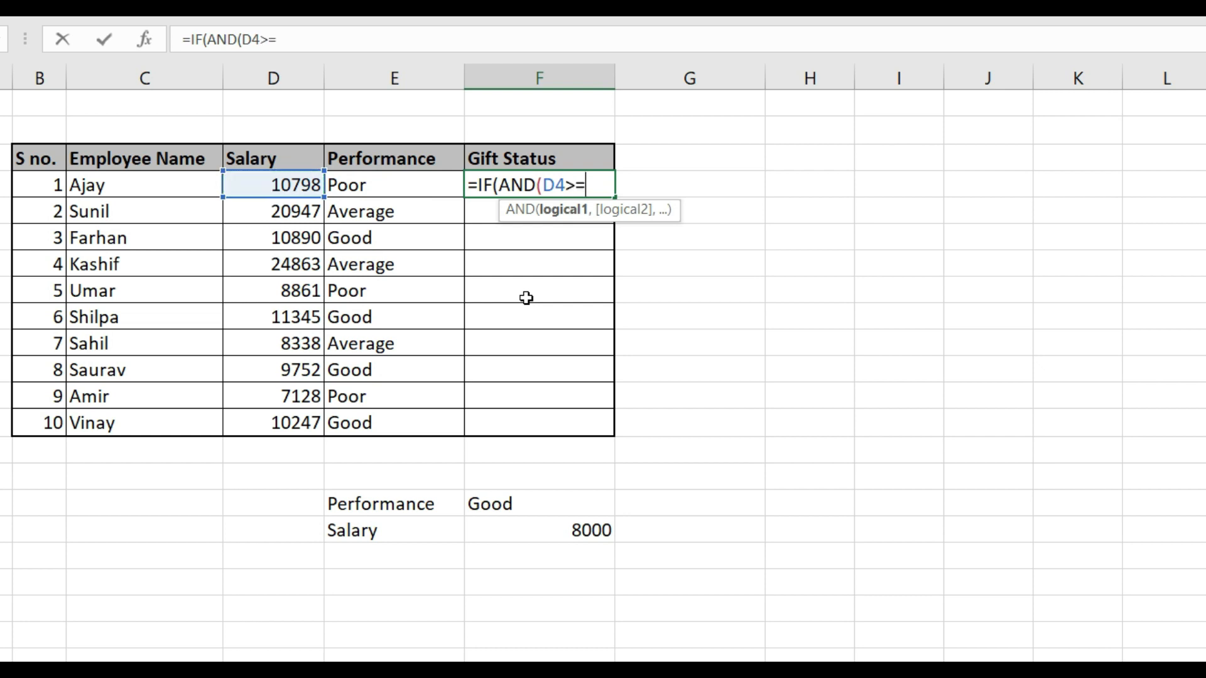
text(8000,)
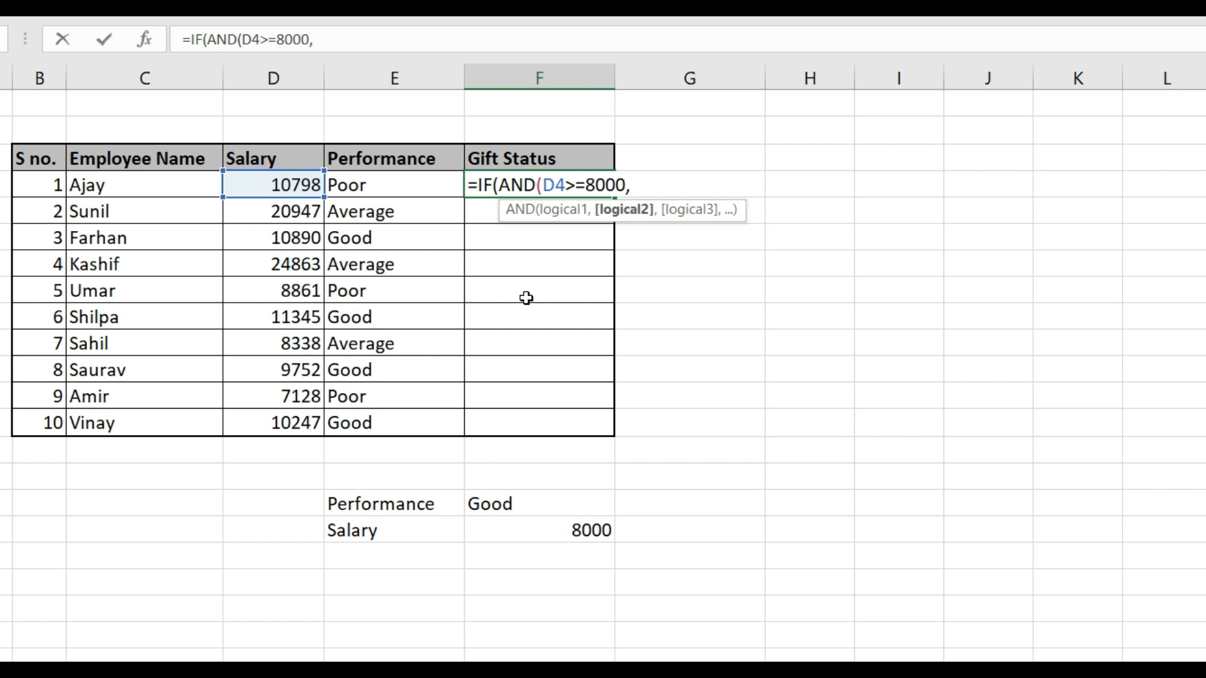
Add E4="Good" as the second AND condition in the F4 formula and close the AND function
key(Left)
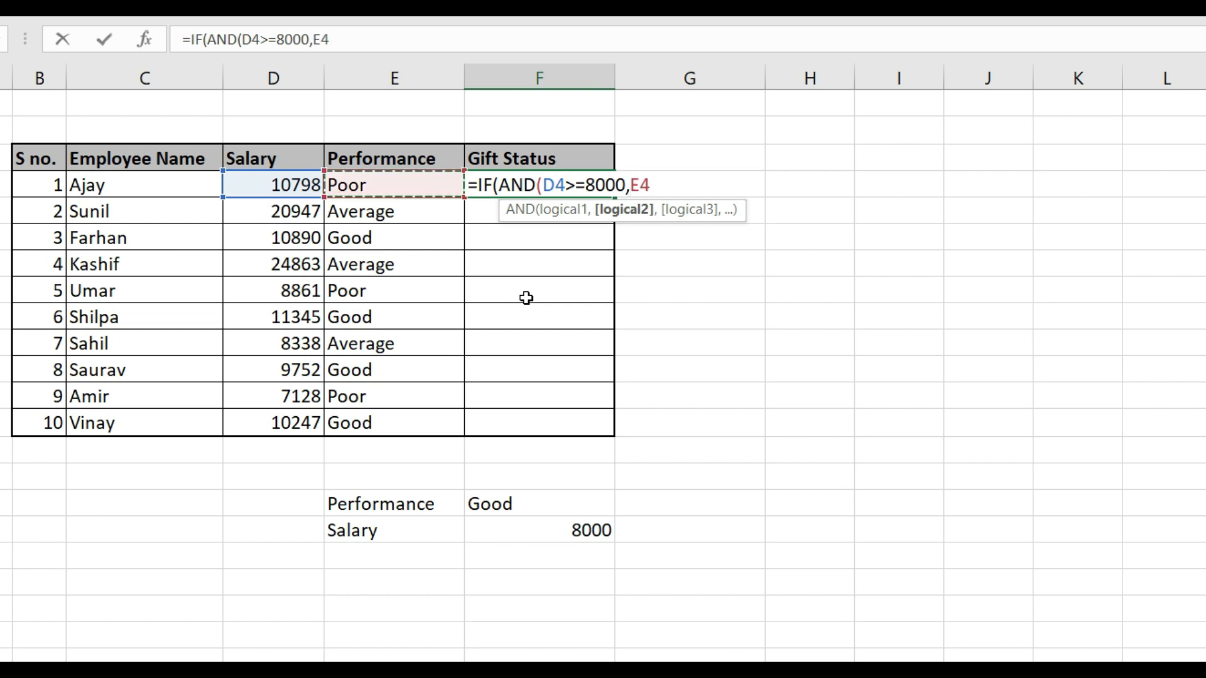
text(=)
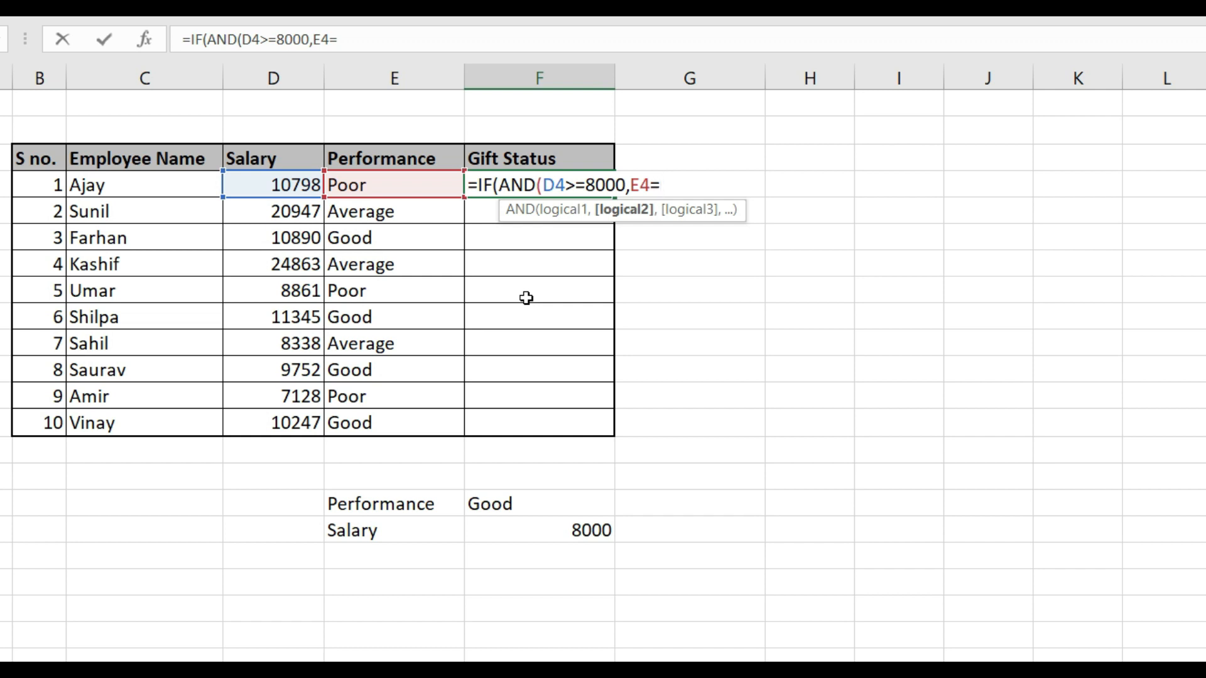
text("Good")
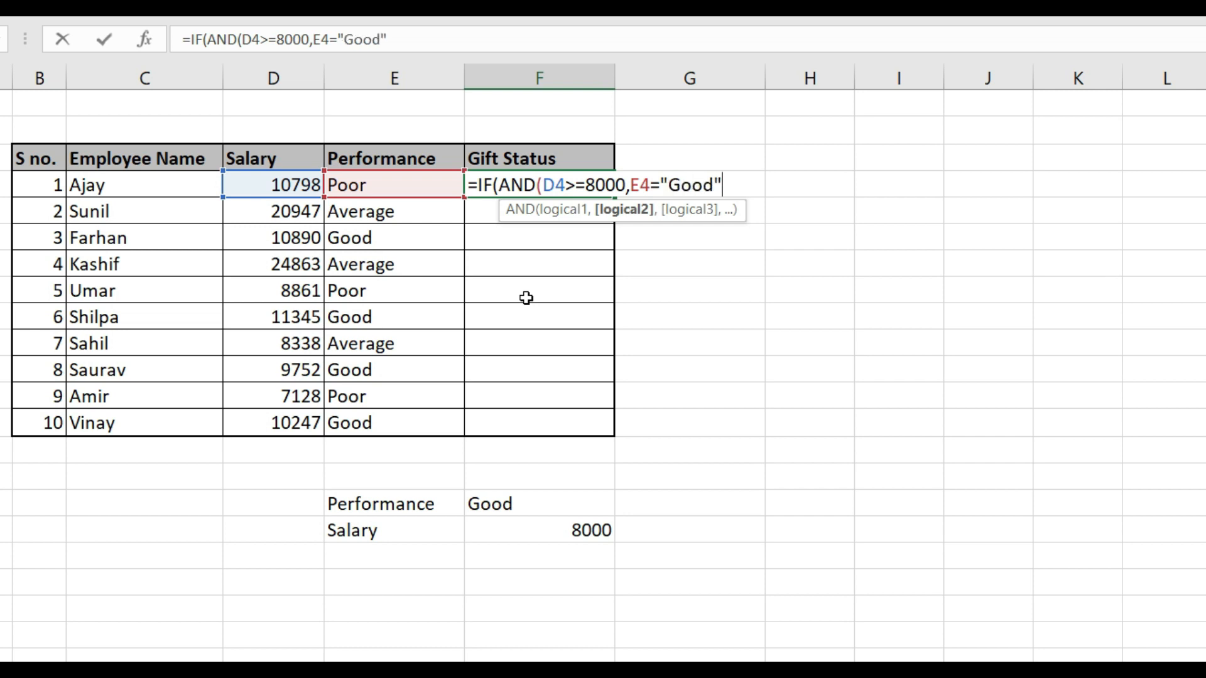
text())
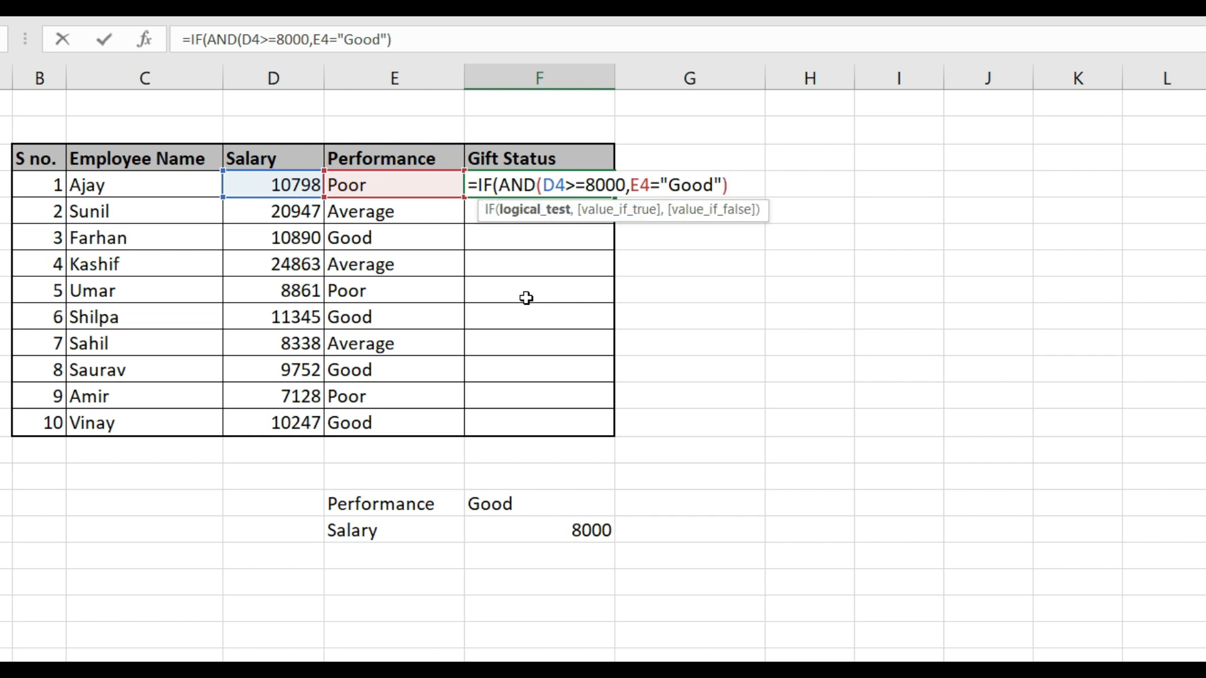
text(),")
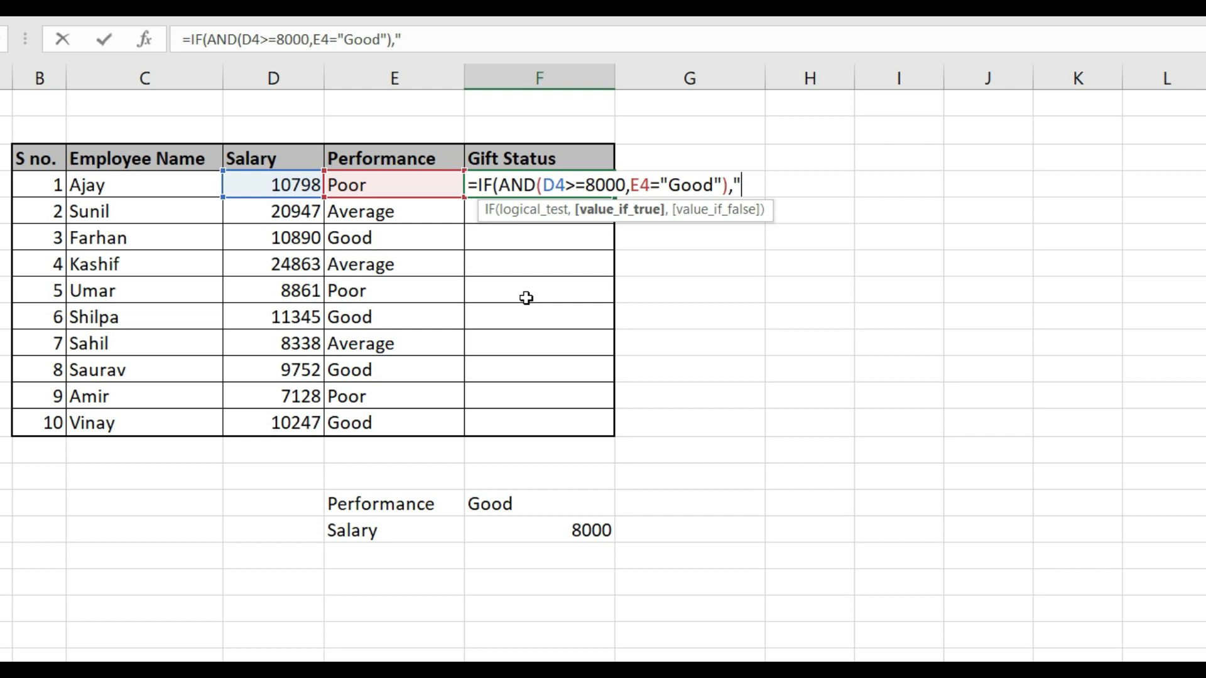
text(Gift","No Gift"))
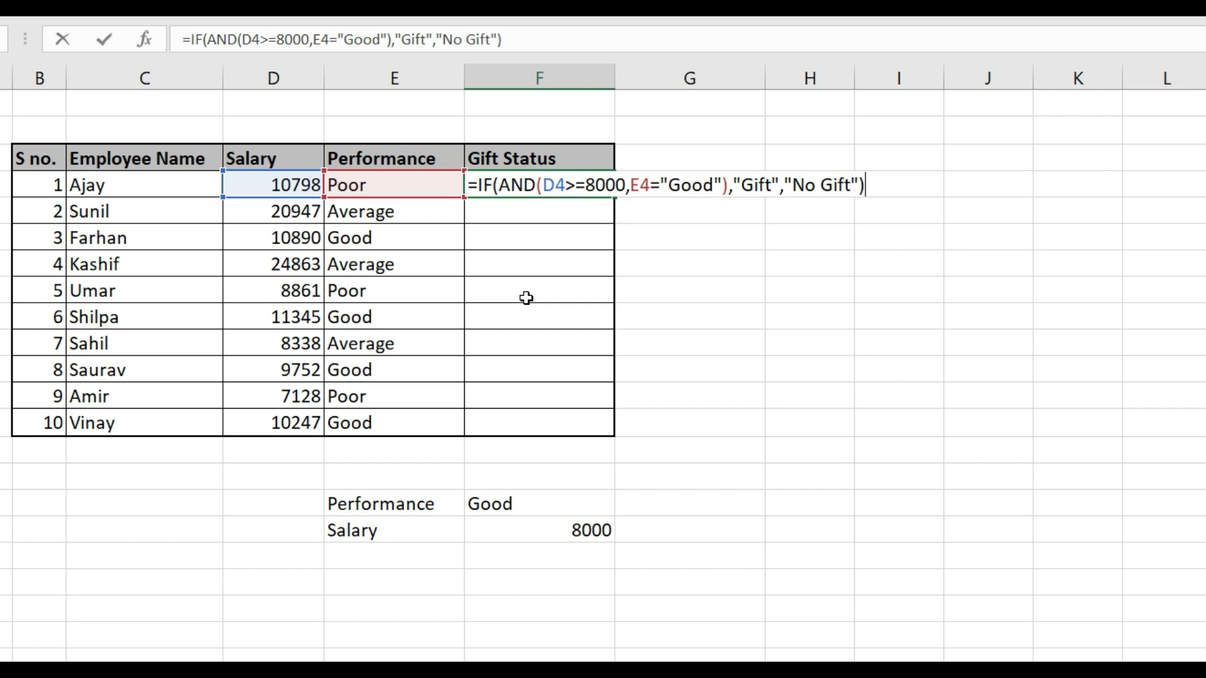
Complete the F4 formula with "Gift" as the true result and "No Gift" as the false result, and enter it
key(Return)
Copy the gift status formula from F4 to all ten employees, through F13, and look over the results
key(Up)
key(ctrl+c)
key(Left)
key(ctrl+Down)
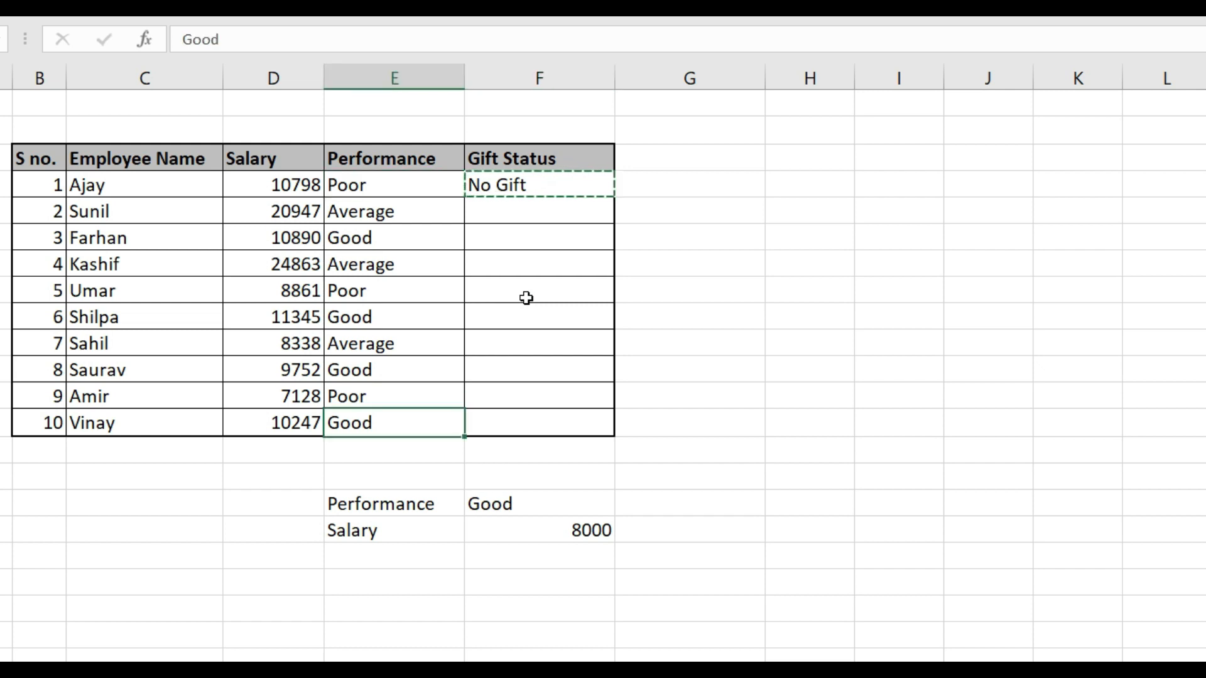
key(Right)
key(ctrl+shift+Up)
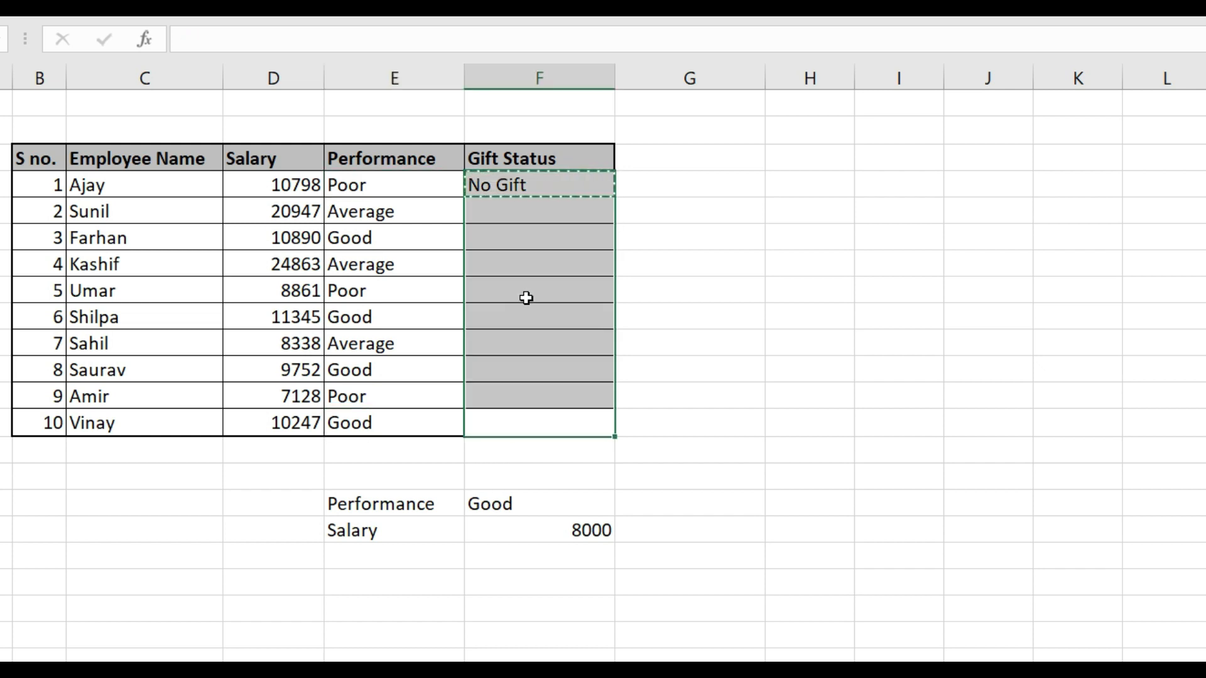
key(ctrl+v)
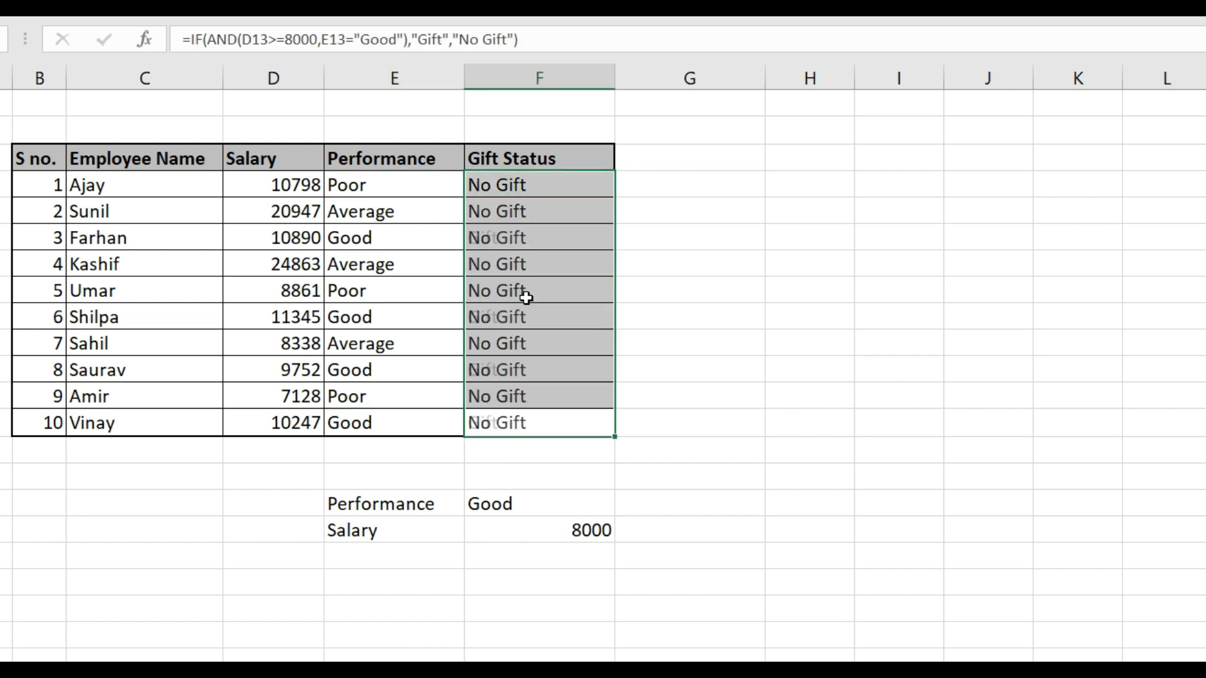
key(Down)
key(Up)
key(Up)
key(Up)
key(Up)
key(Up)
key(Up)
key(Up)
key(Up)
key(Up)
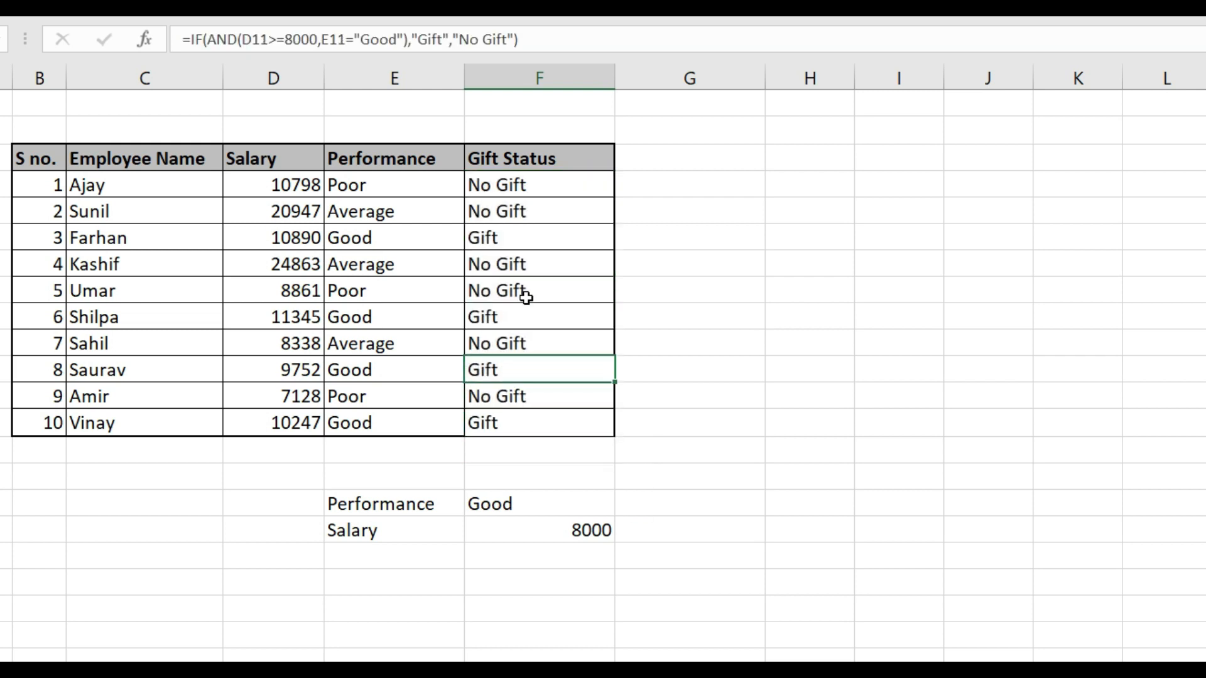
key(Up)
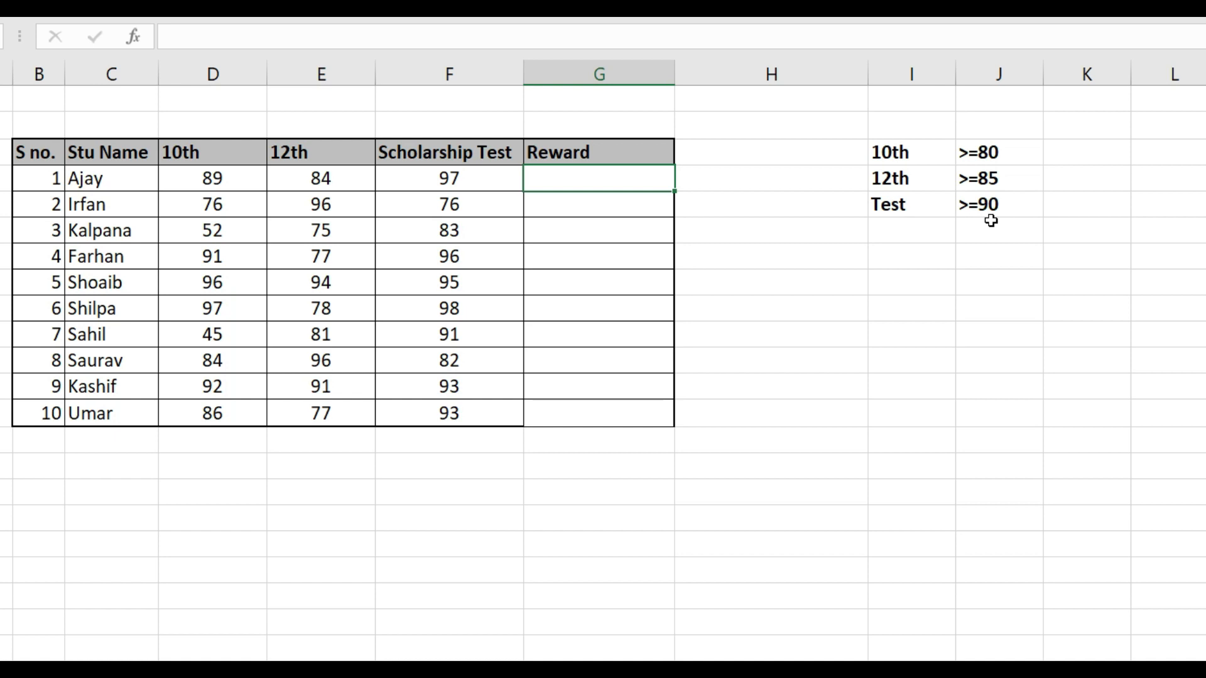
Start an IF formula with a nested AND in G4, the first student's reward, using D4>=80 as the first condition
text(=if)
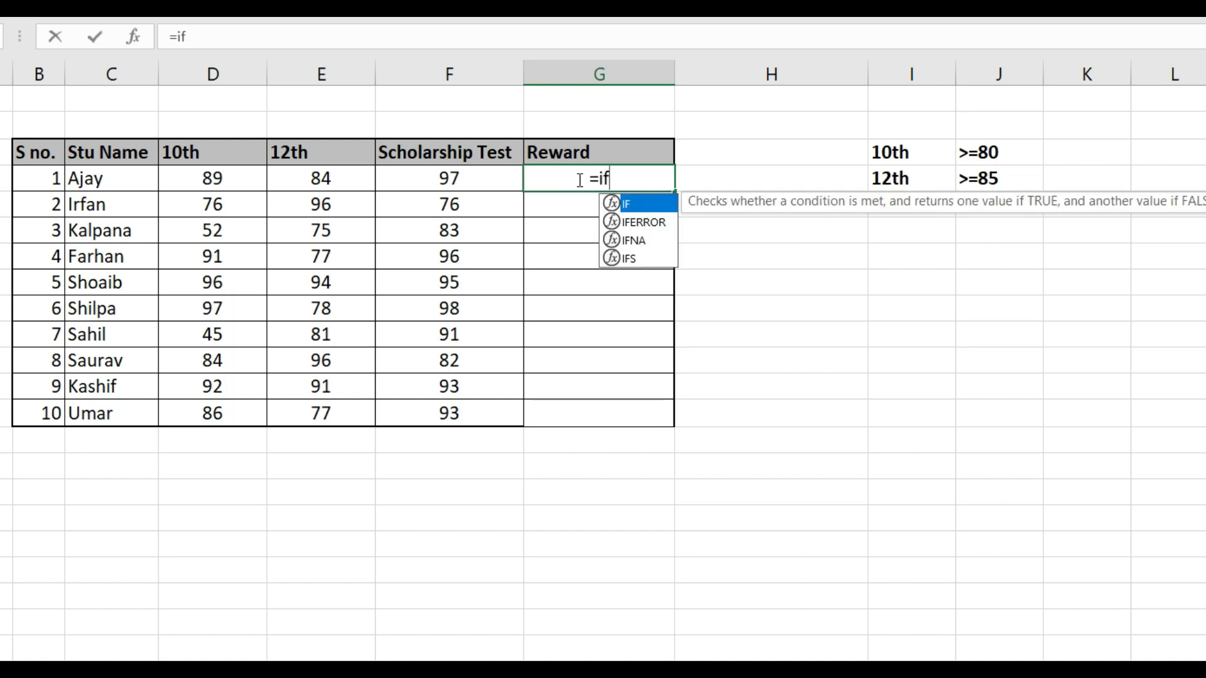
key(Tab)
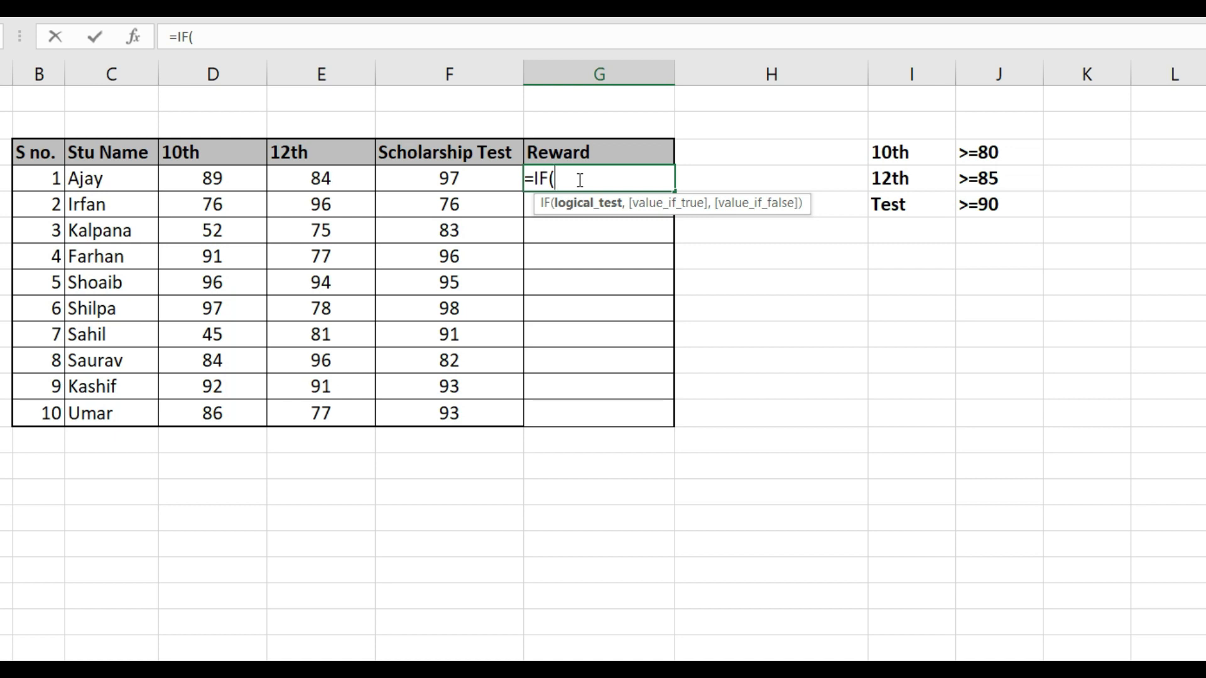
text(and)
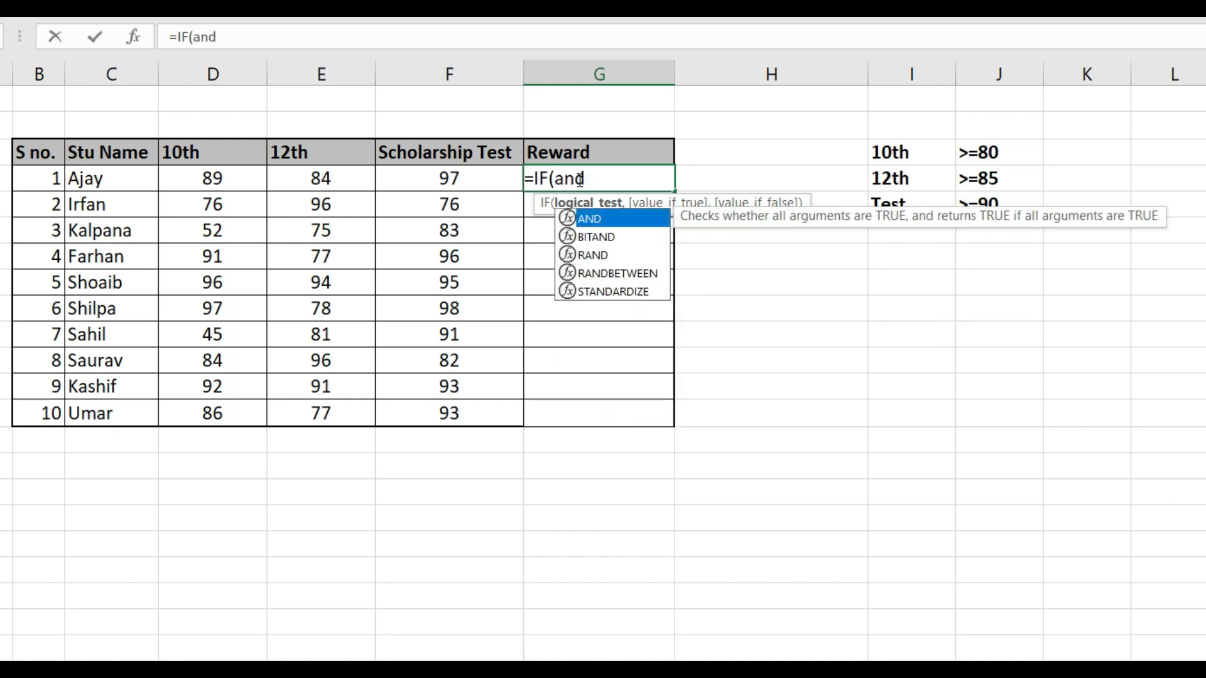
key(Tab)
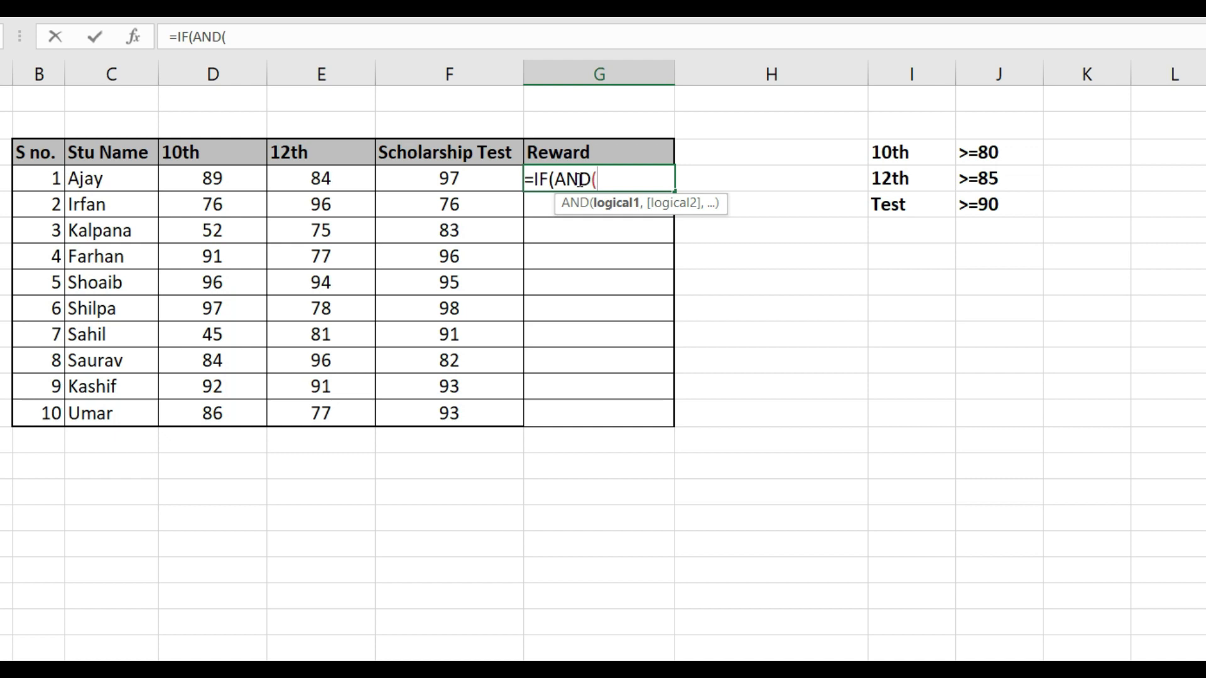
key(Left)
key(Left)
key(Left)
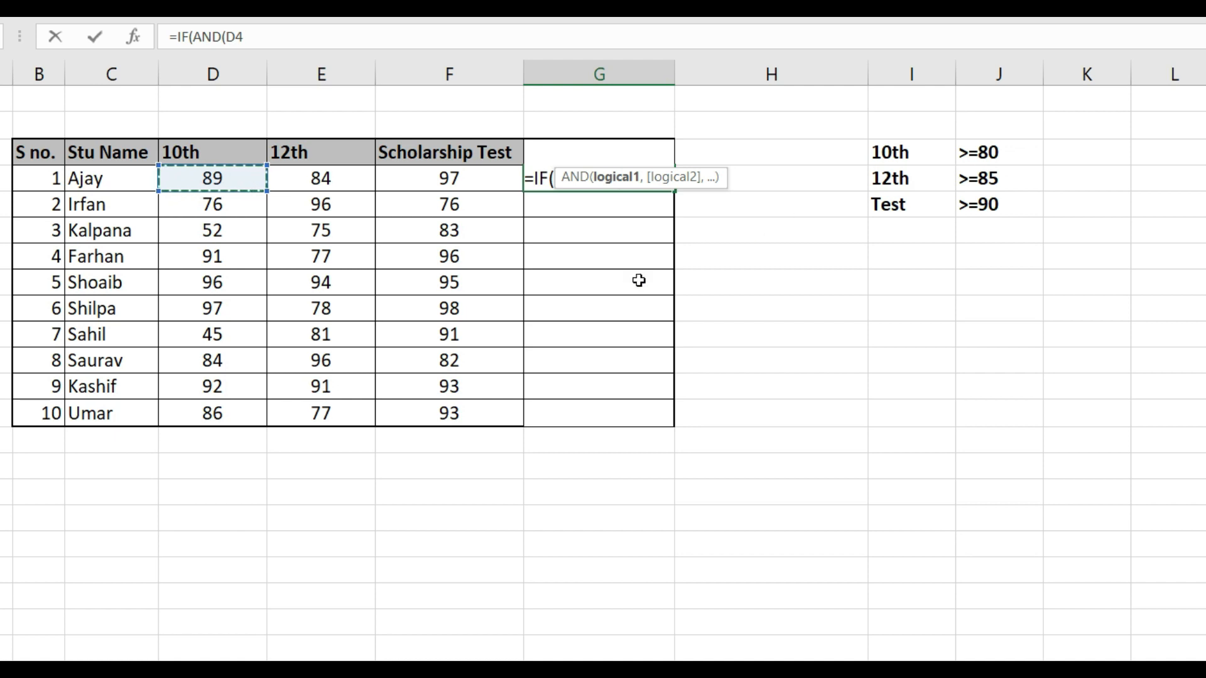
text(>=)
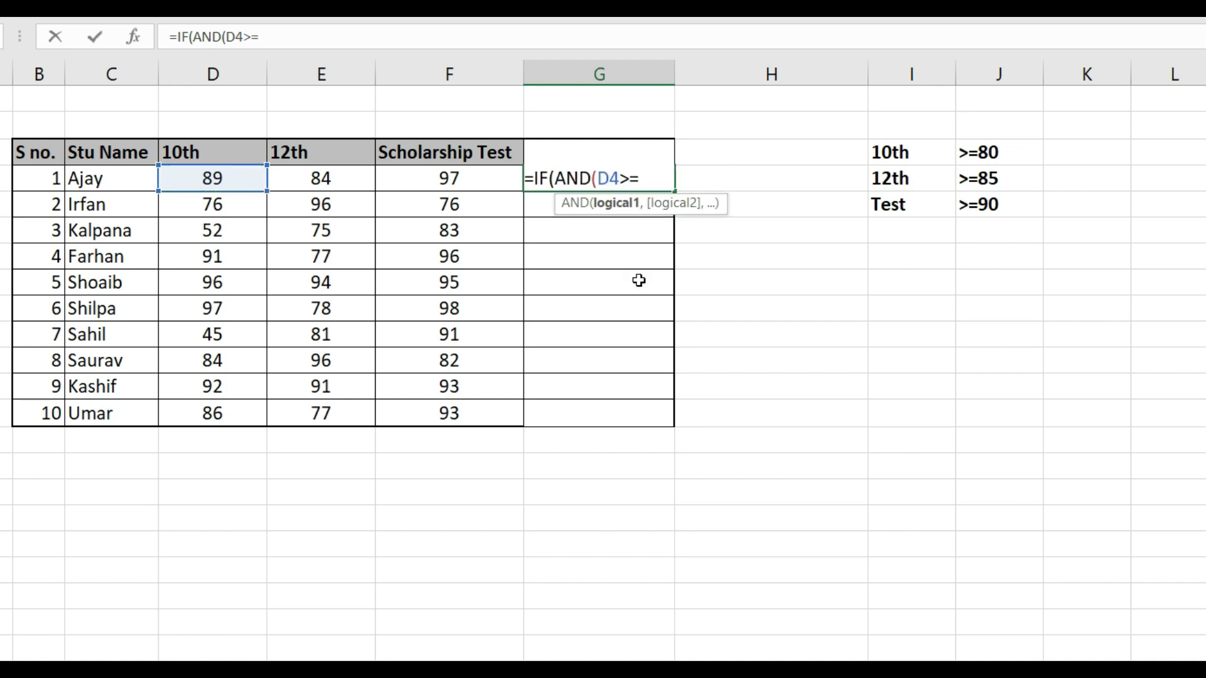
text(80,)
Add the conditions E4>=85 and F4>=90 to the AND function in G4 and close it
key(Left)
key(Left)
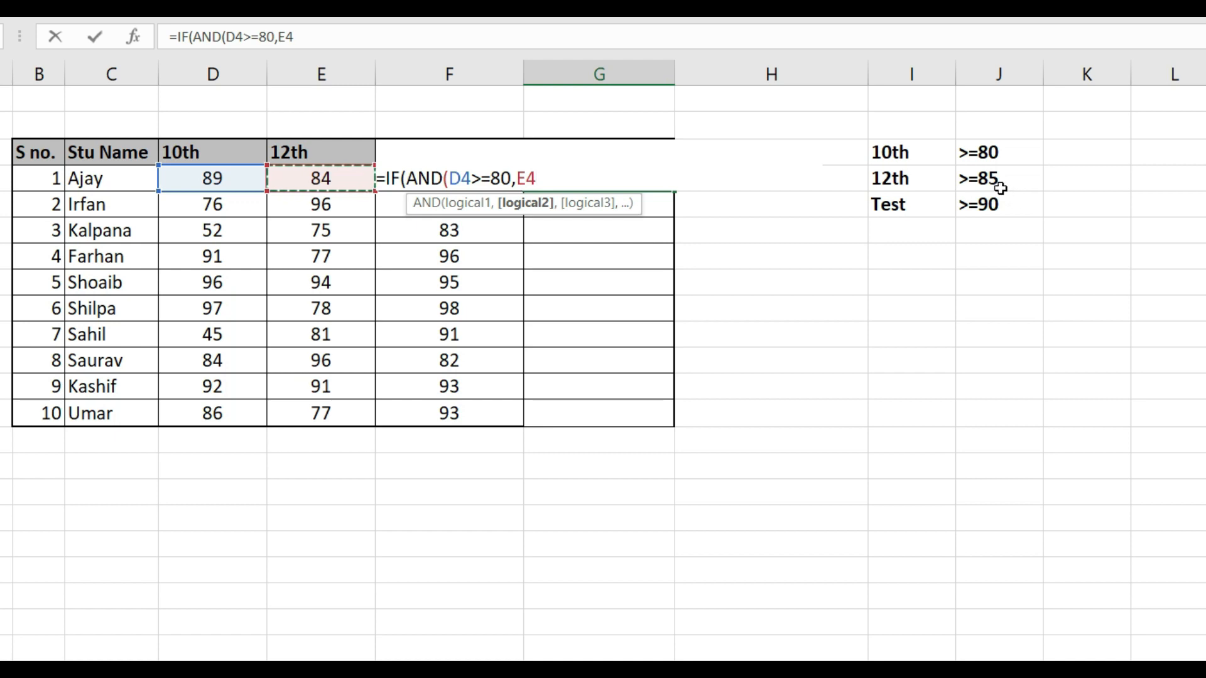
text(>=)
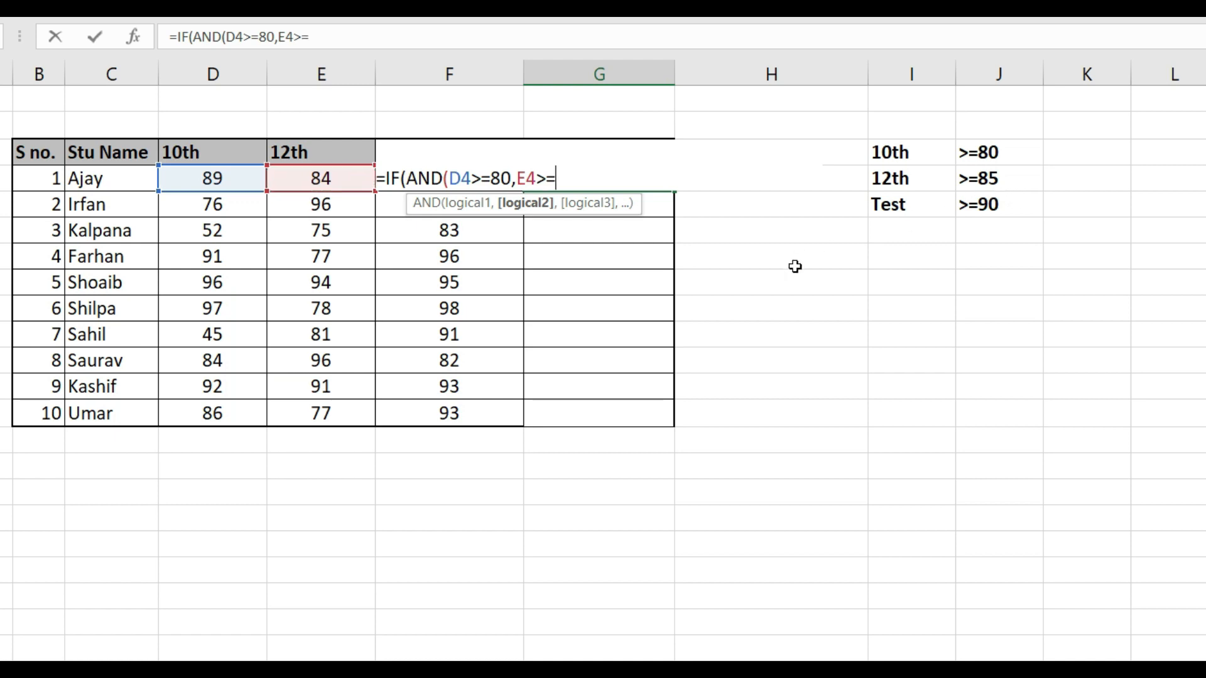
text(85,)
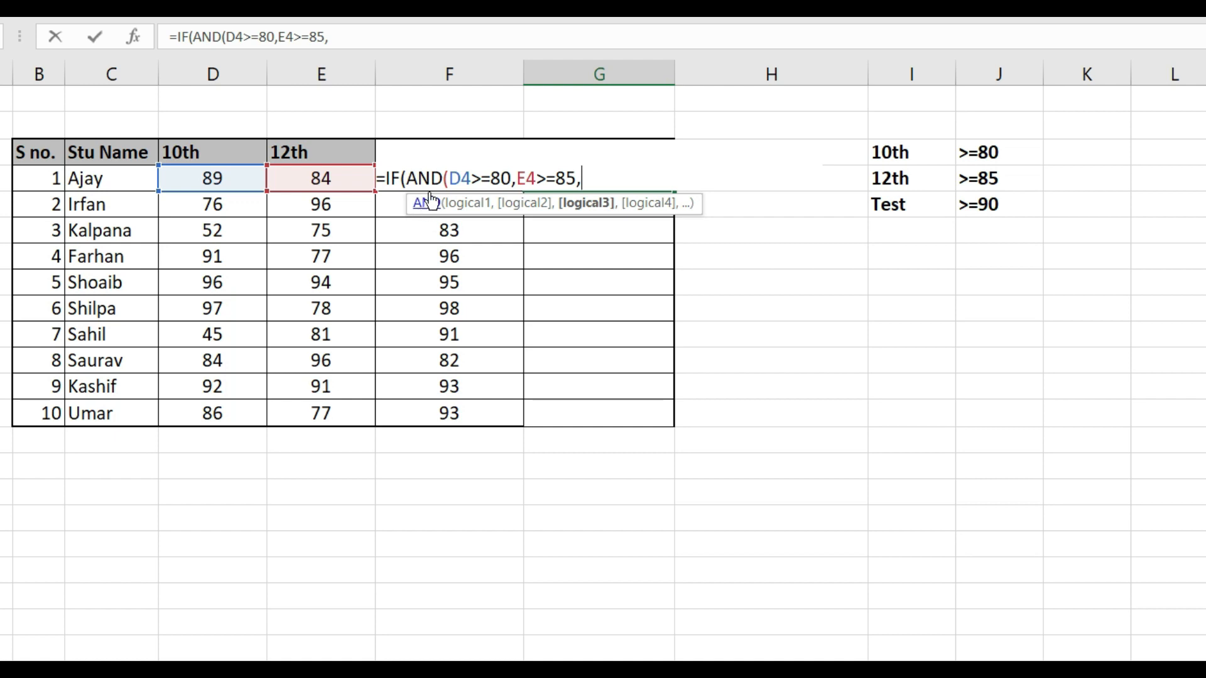
key(Left)
text(>=90)
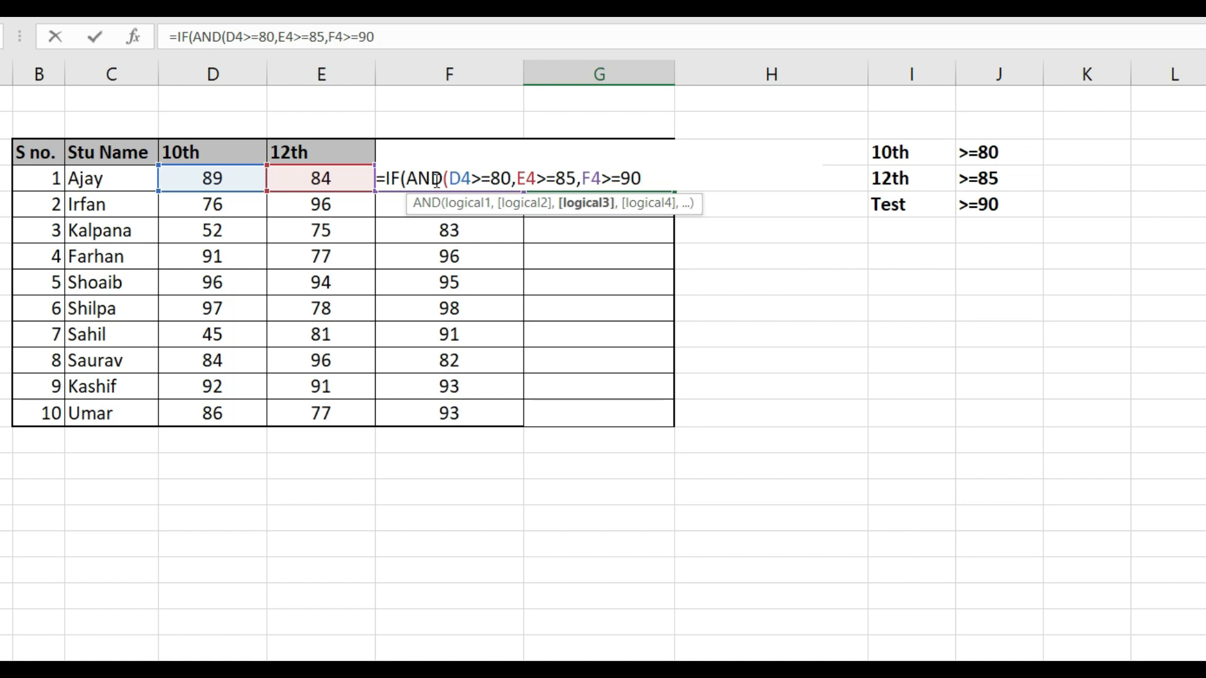
text())
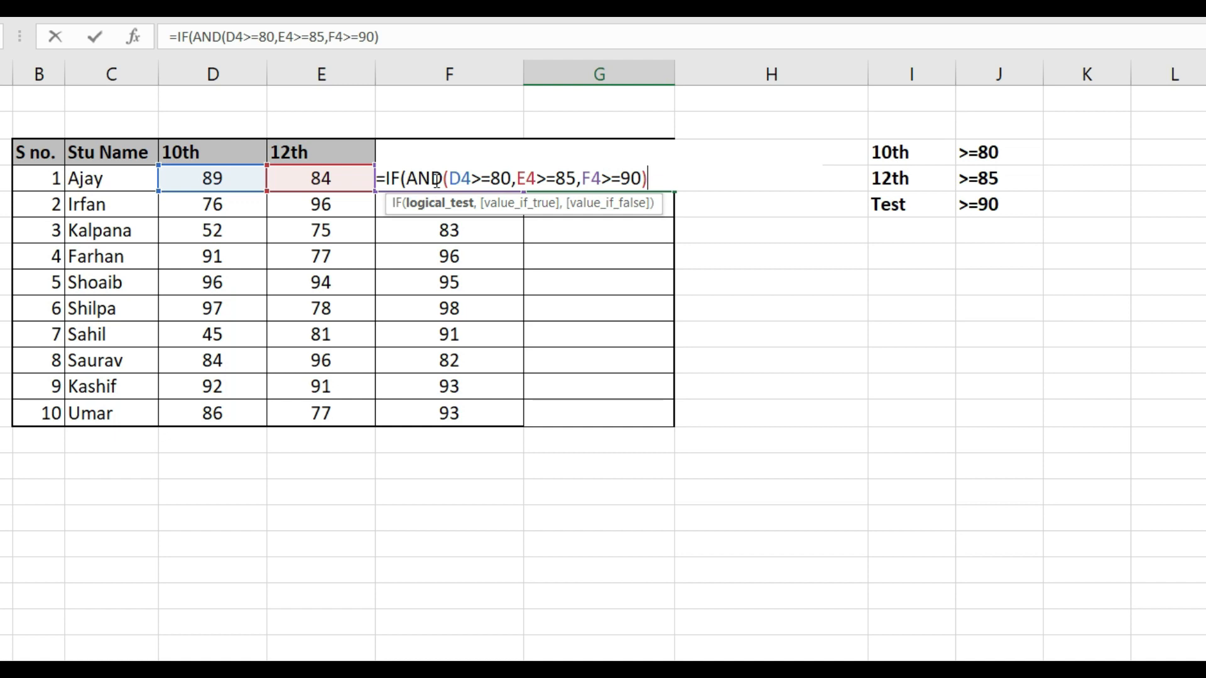
text(,")
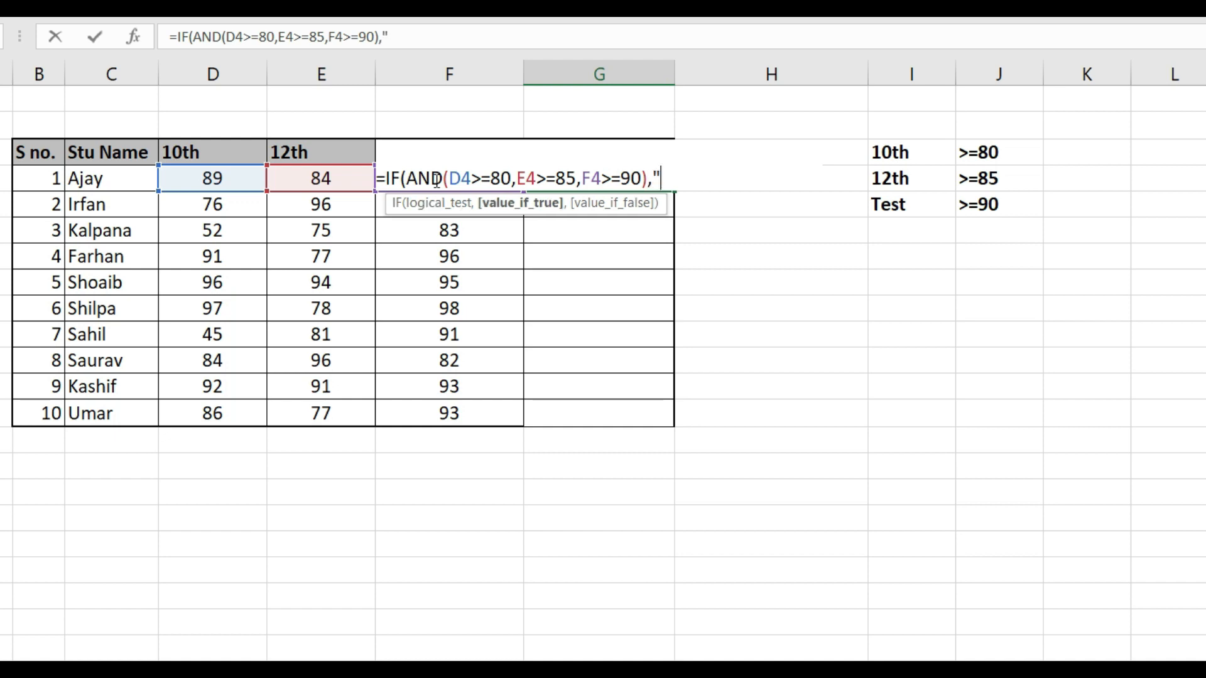
text(Scholarship")
text(,)
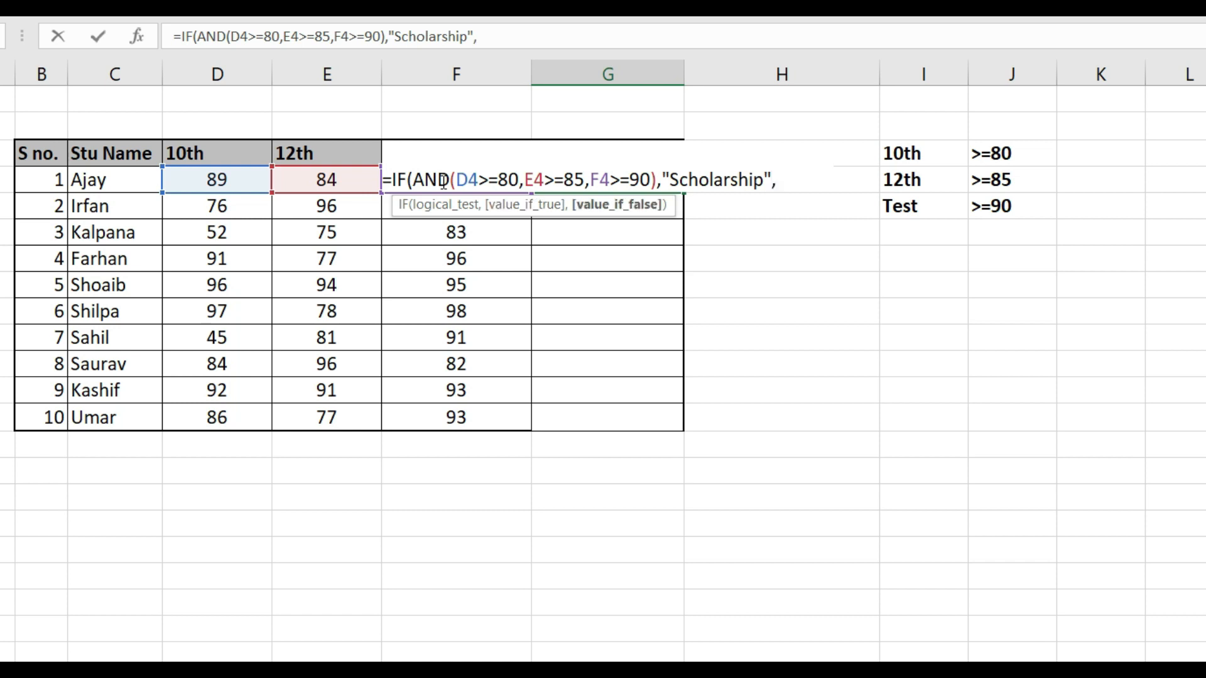
text("No Scholarship"))
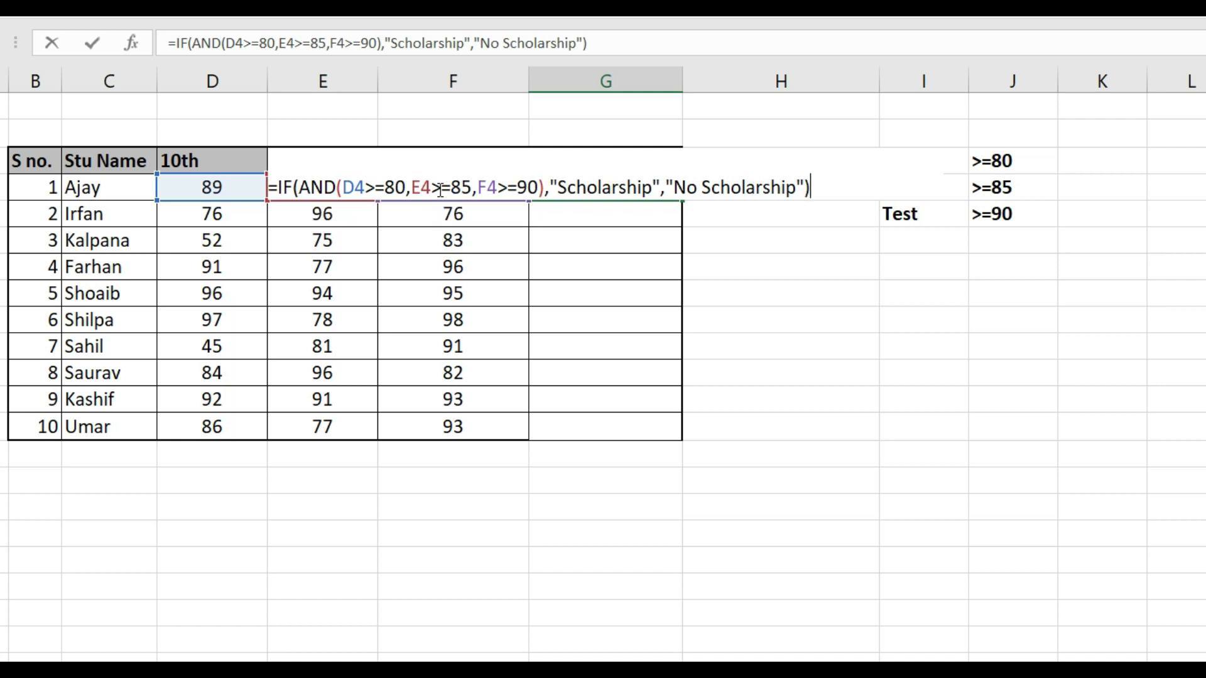
Complete the G4 formula with "Scholarship" as the true result and "No Scholarship" as the false result, and enter it
key(Return)
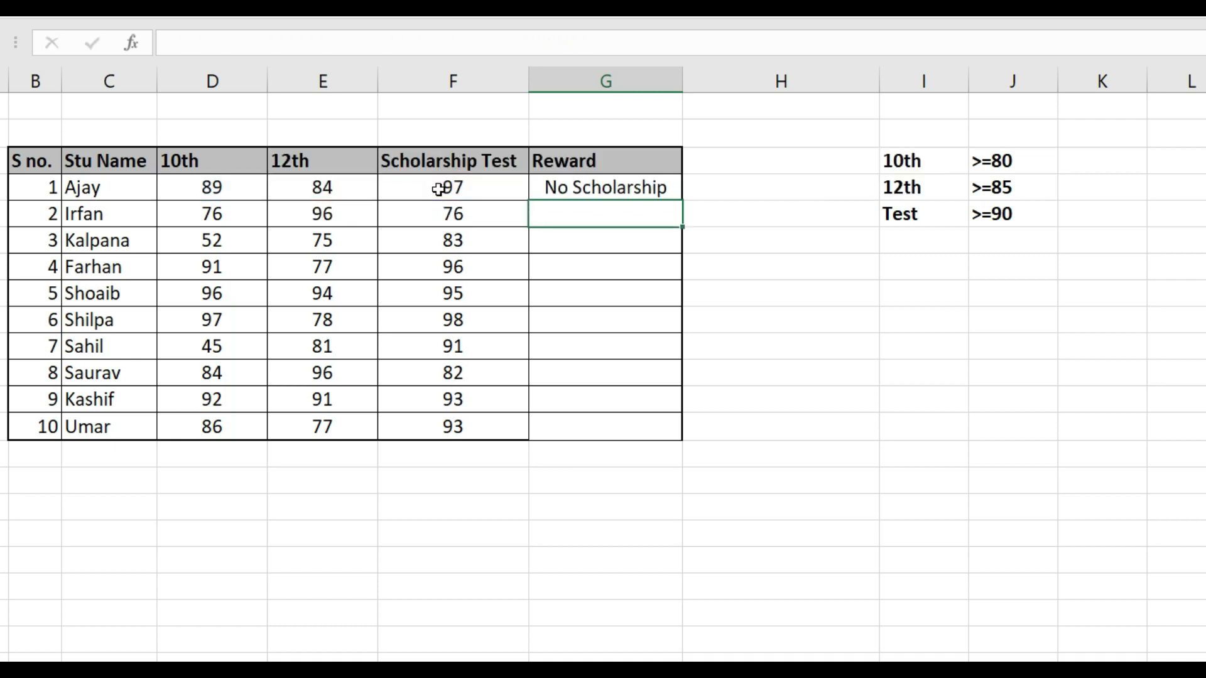
Copy the reward formula from G4 down the Reward column for all ten students, through G13
key(Up)
key(ctrl+c)
key(shift+Down)
key(shift+Down)
key(shift+Down)
key(shift+Down)
key(shift+Down)
key(shift+Down)
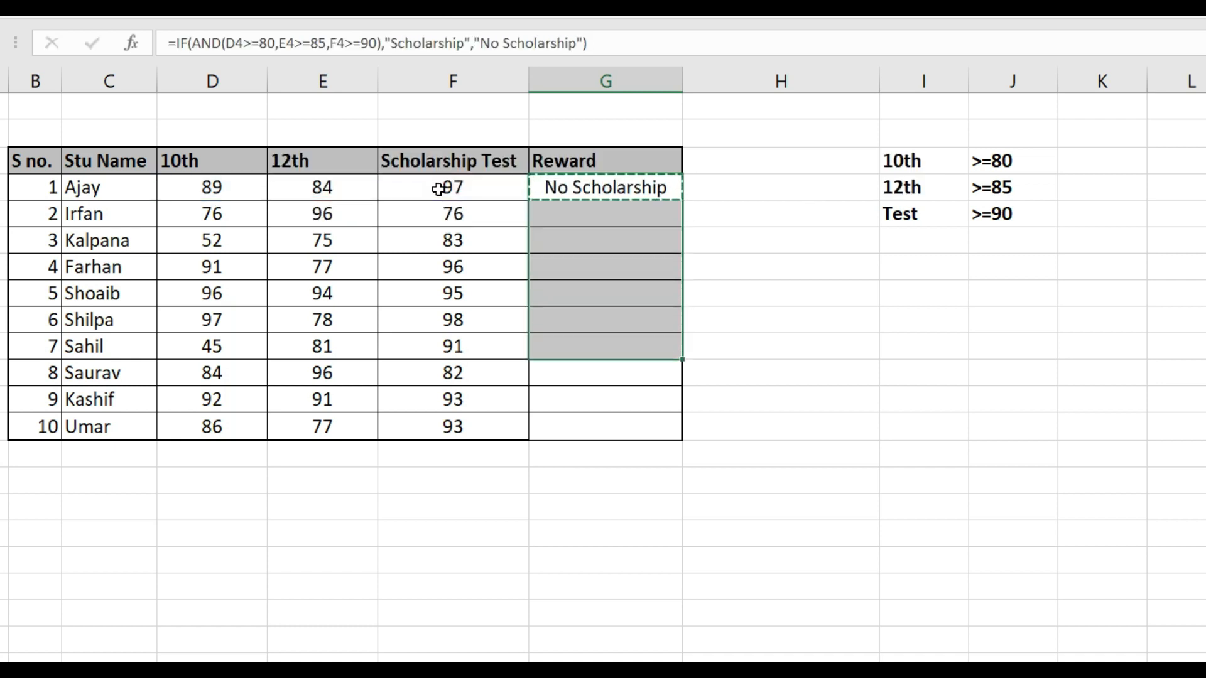
key(shift+Down)
key(shift+Down)
key(shift+Down)
key(ctrl+v)
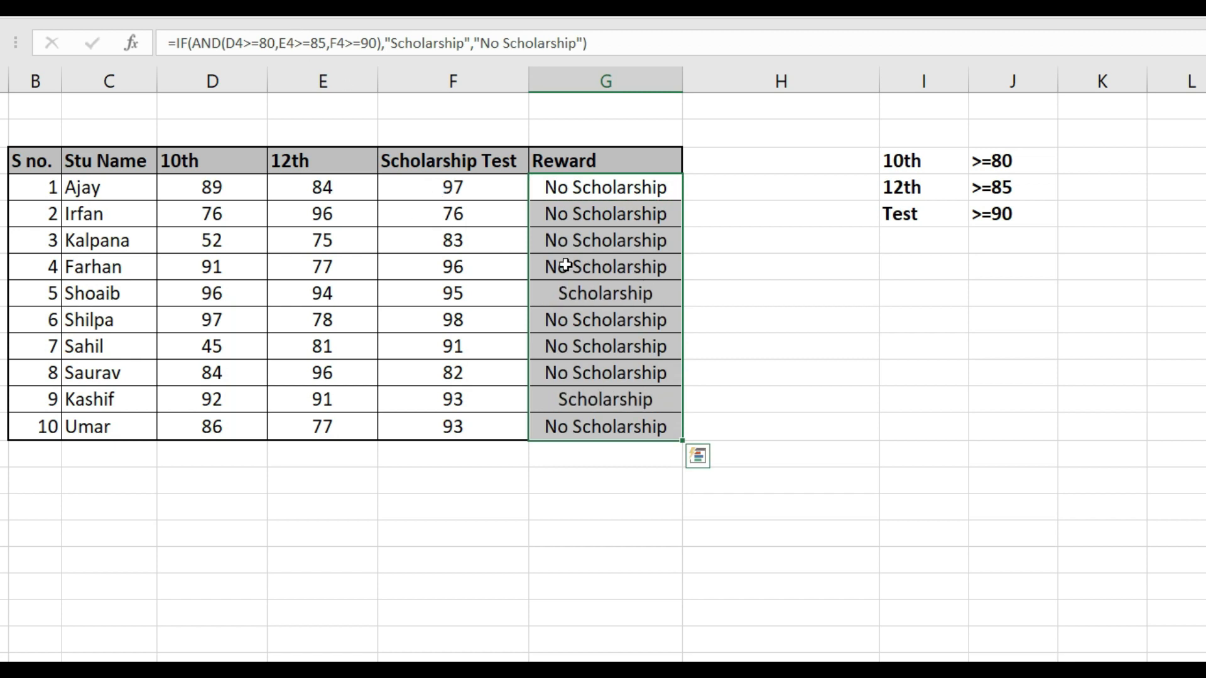
Clear the AND-based reward formulas from all ten students in the Reward column, G4:G13
click(594, 292)
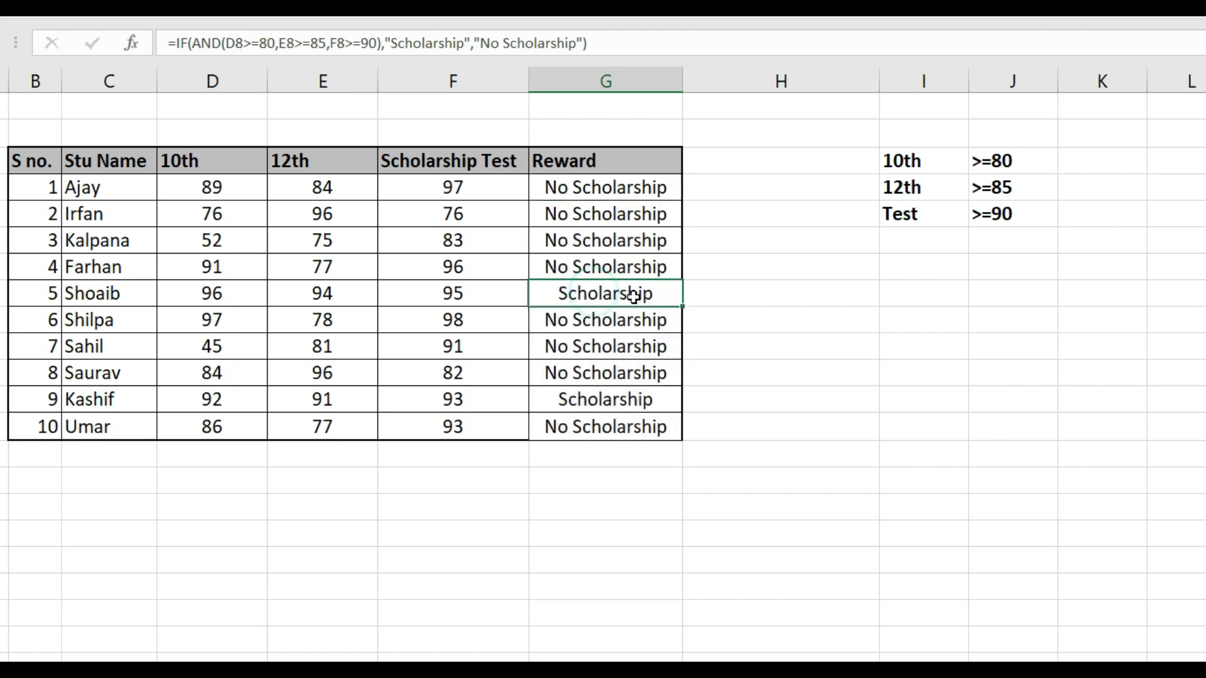
click(646, 401)
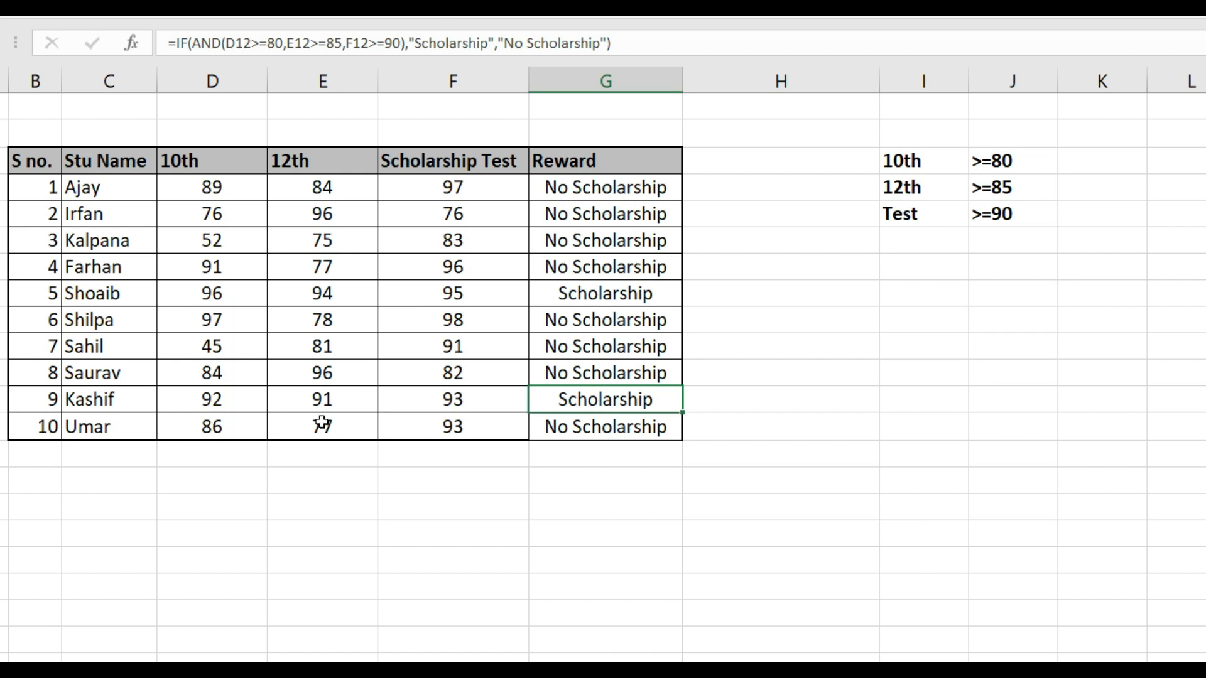
click(590, 185)
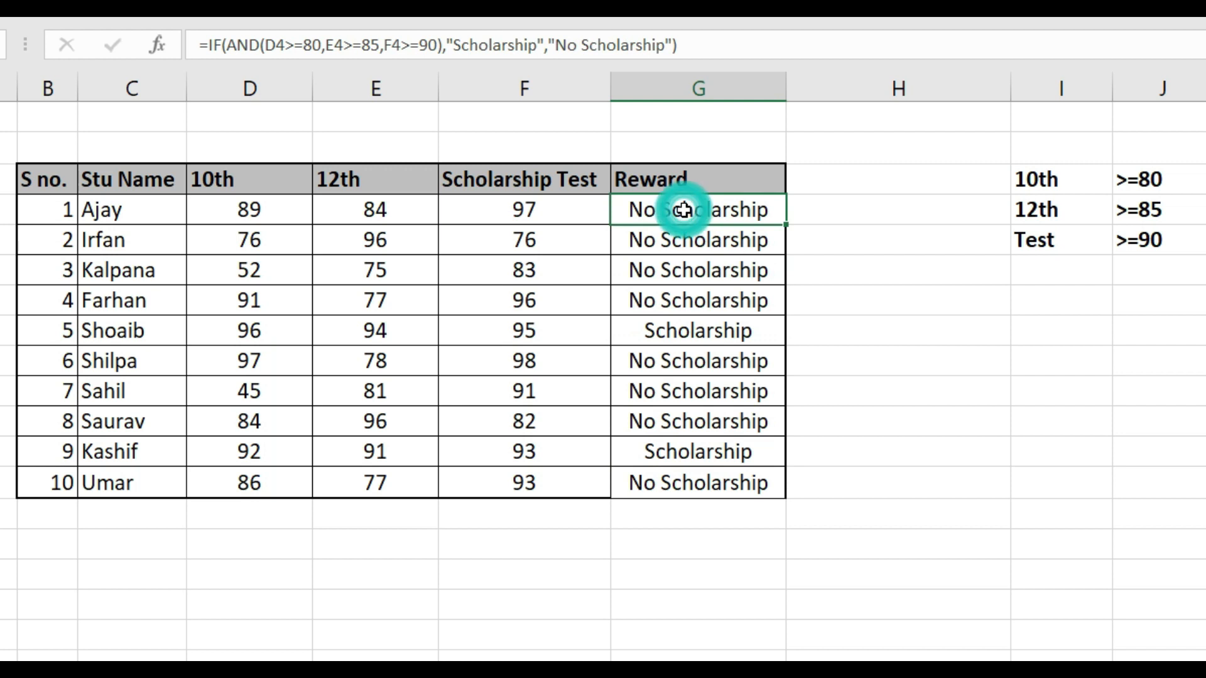
key(ctrl+shift+Down)
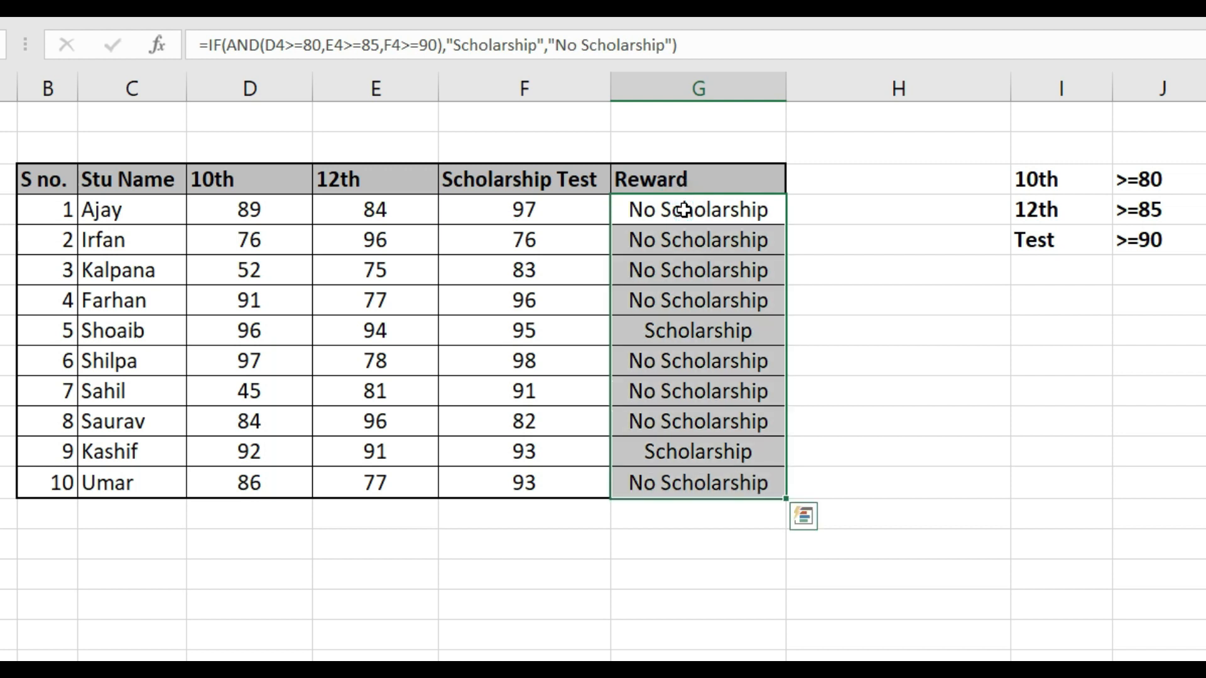
key(Delete)
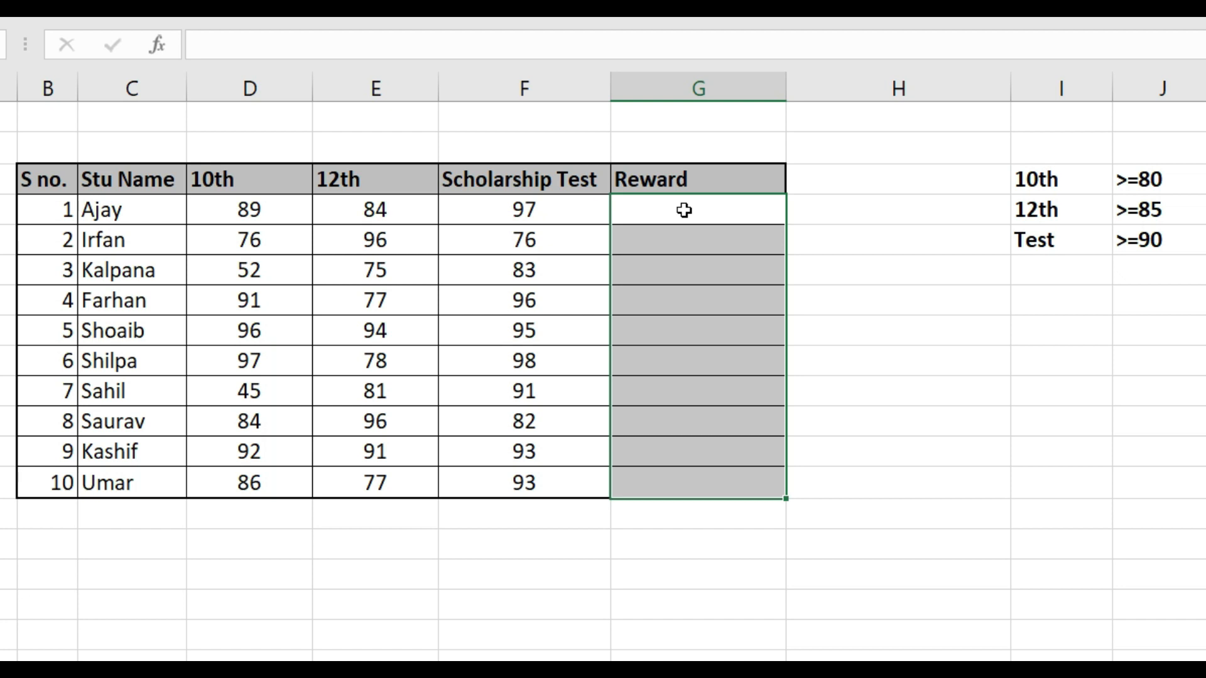
Start an IF formula with a nested OR function in G4, the first student's reward
click(684, 211)
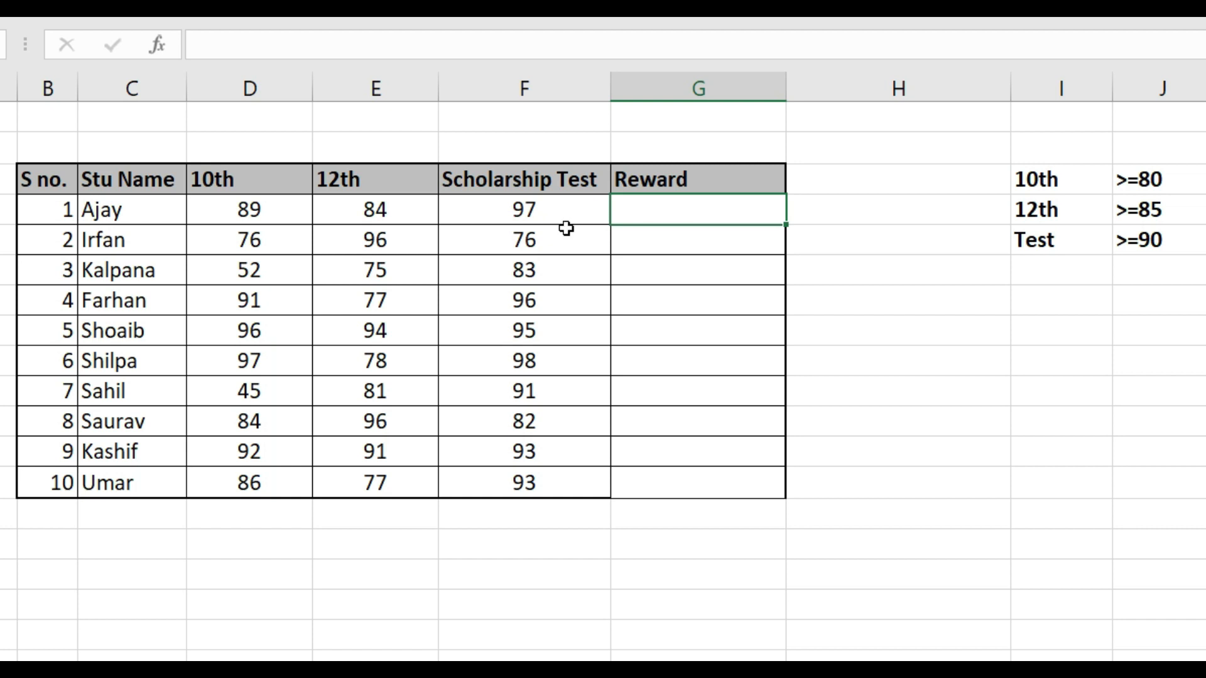
click(279, 210)
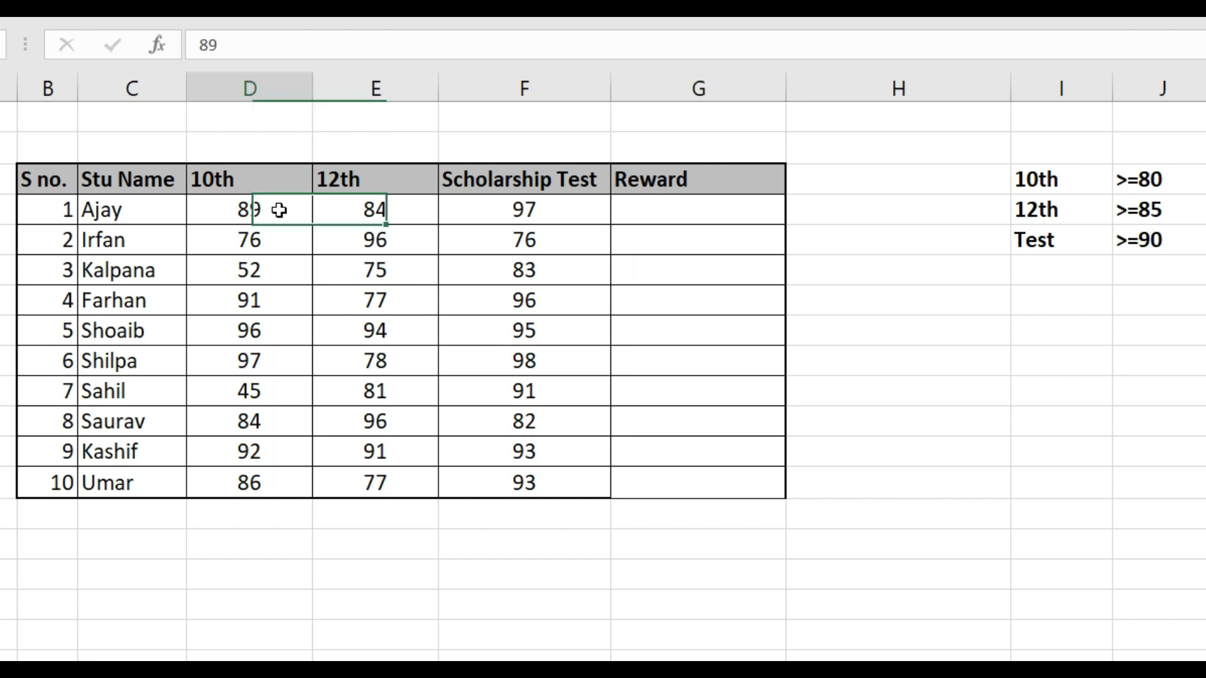
click(407, 202)
click(487, 200)
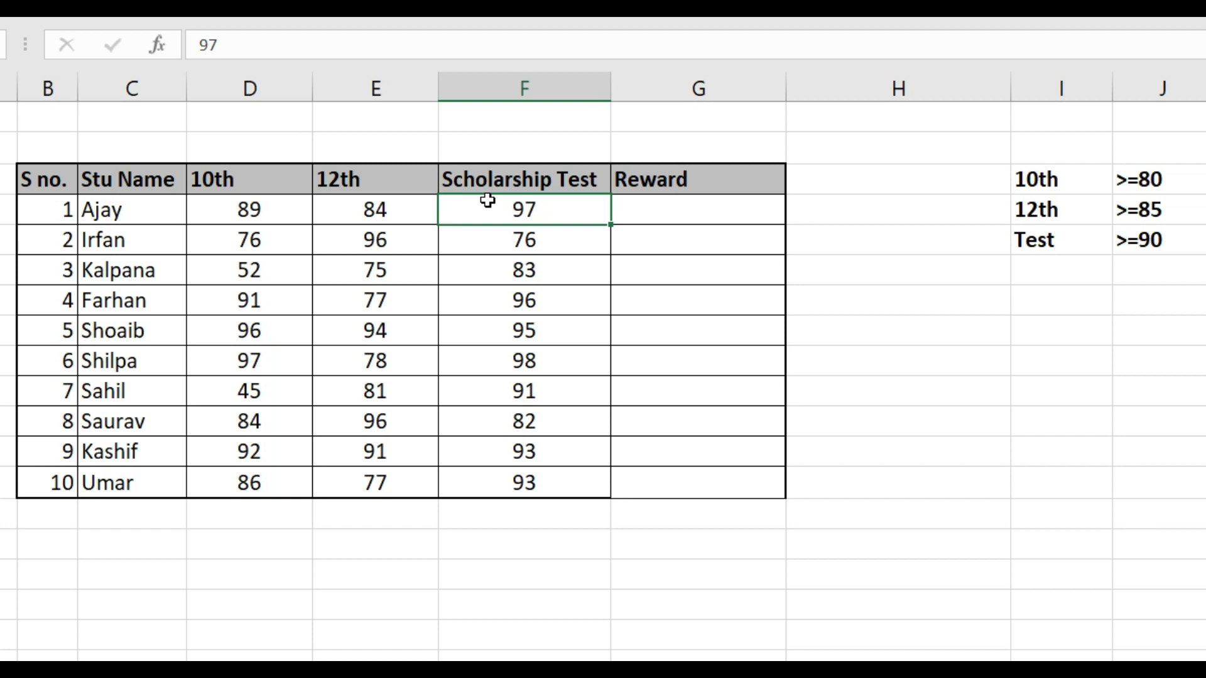
key(Right)
text(=if)
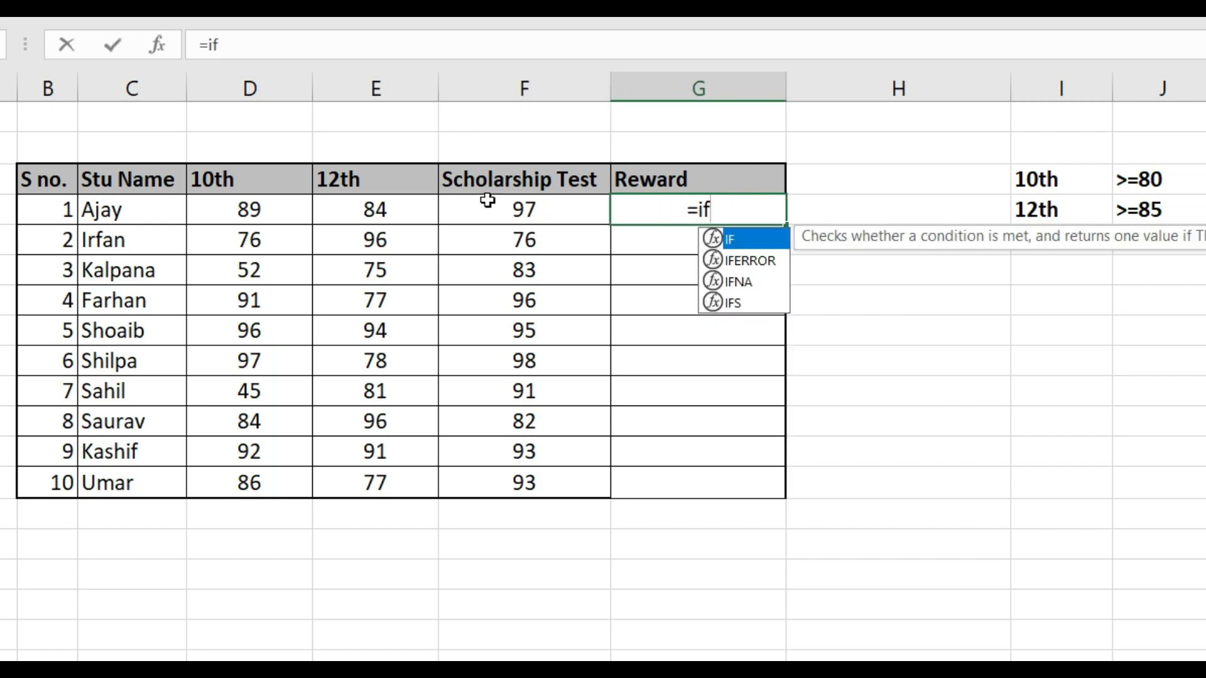
key(Tab)
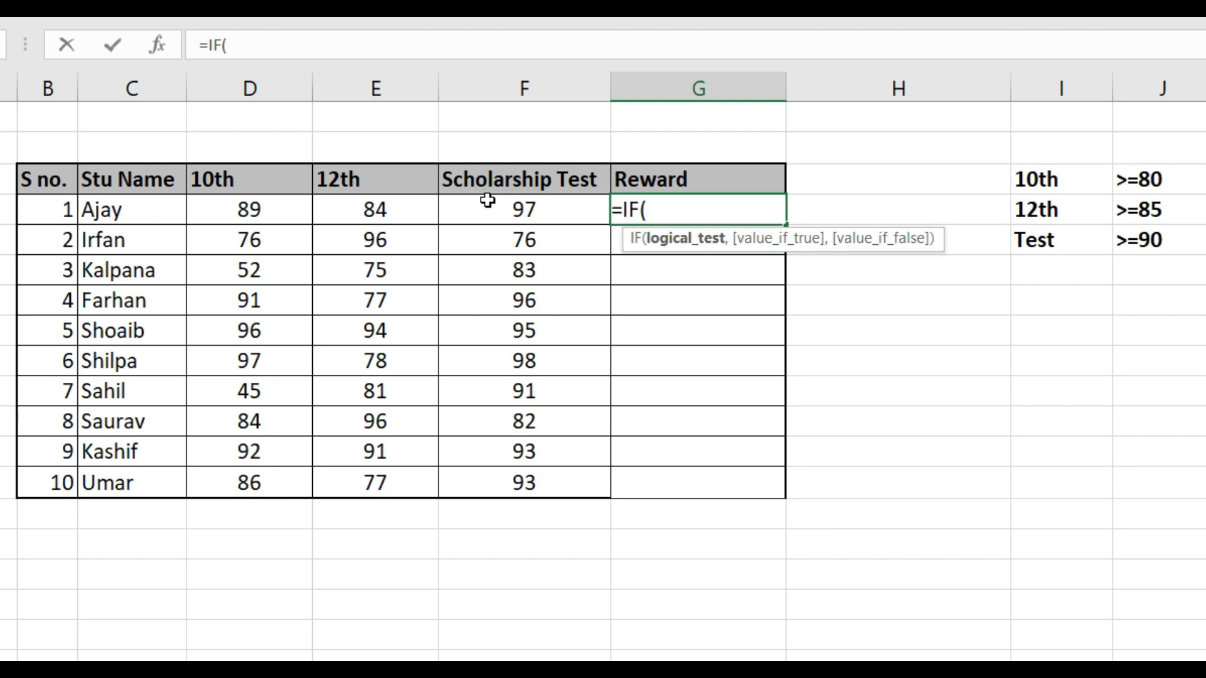
text(or)
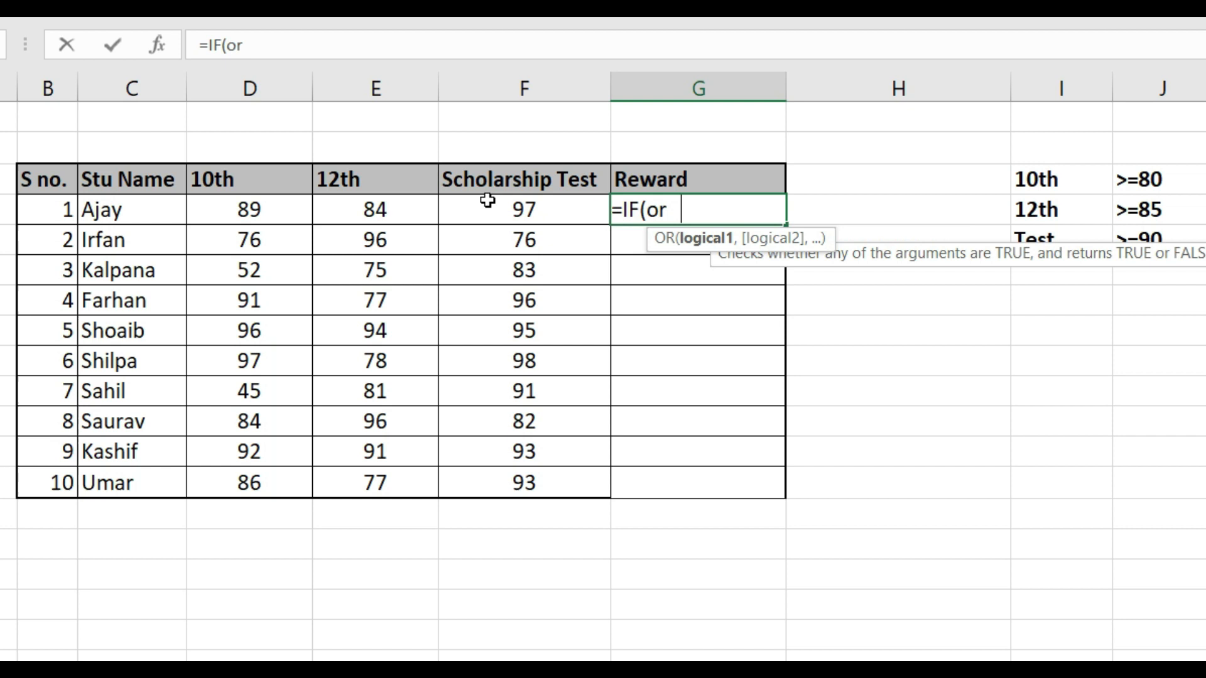
key(Tab)
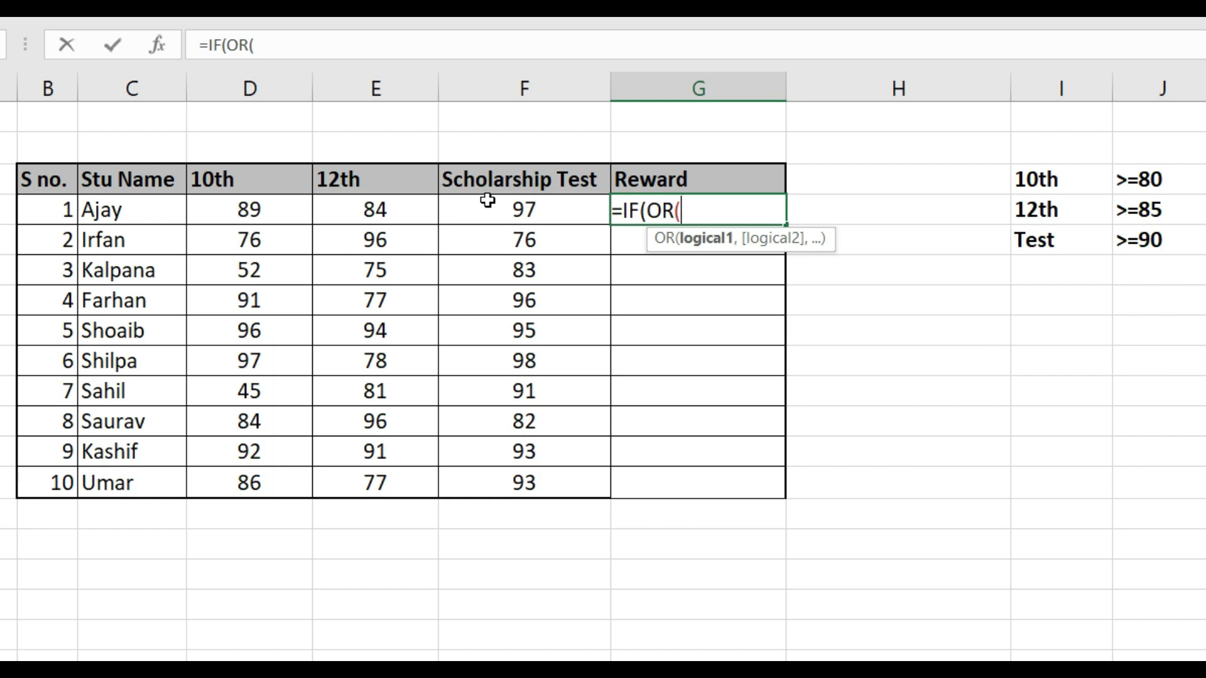
Add D4>=80 as the first condition of the OR function in G4
key(Left)
key(Left)
key(Left)
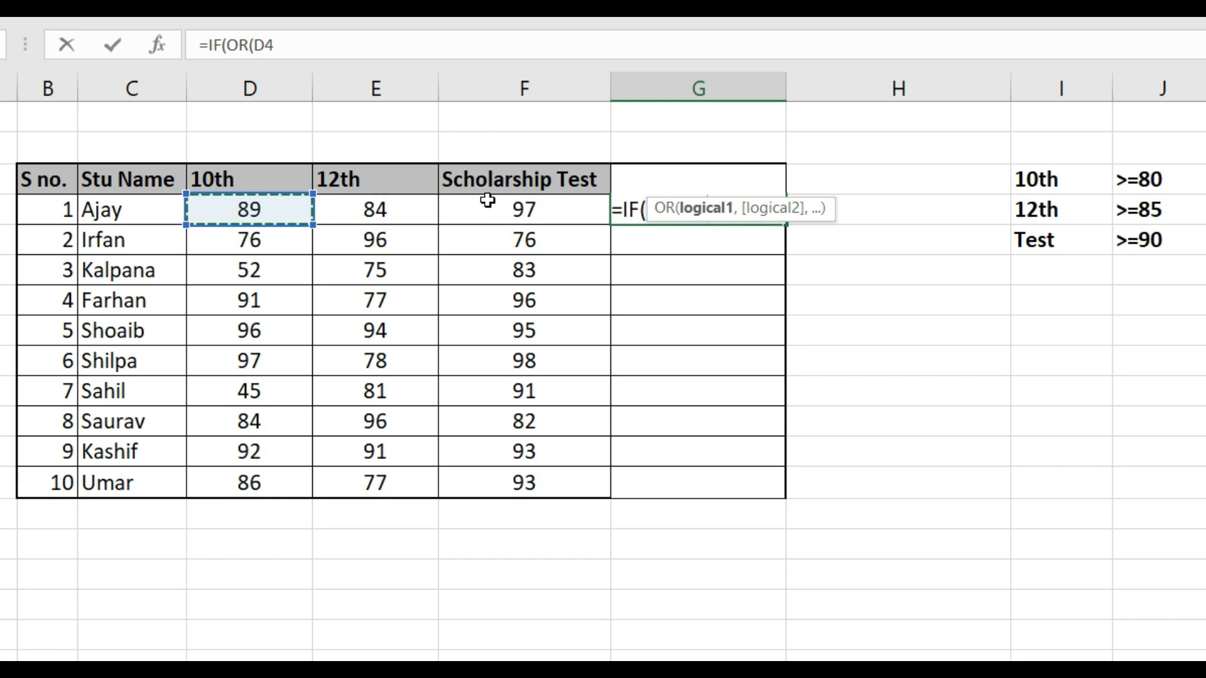
text(>=)
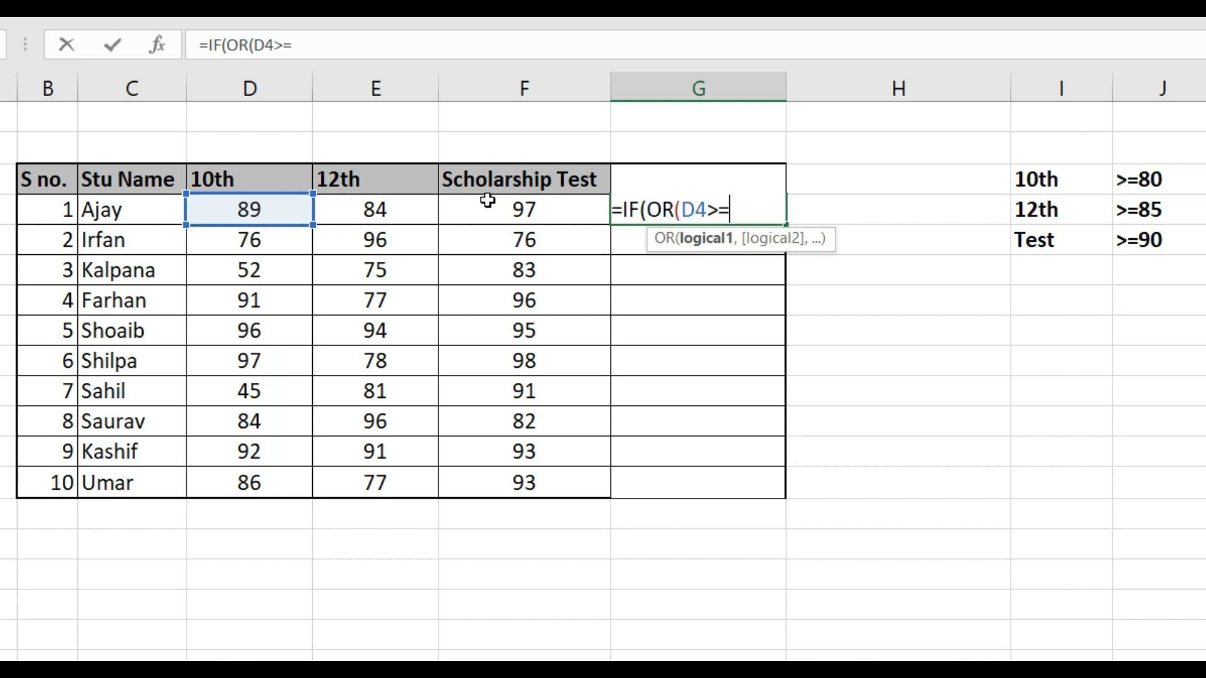
text(80,)
Add the conditions E4>=85 and F4>=90 to the OR function in G4 and close it
key(Left)
key(Left)
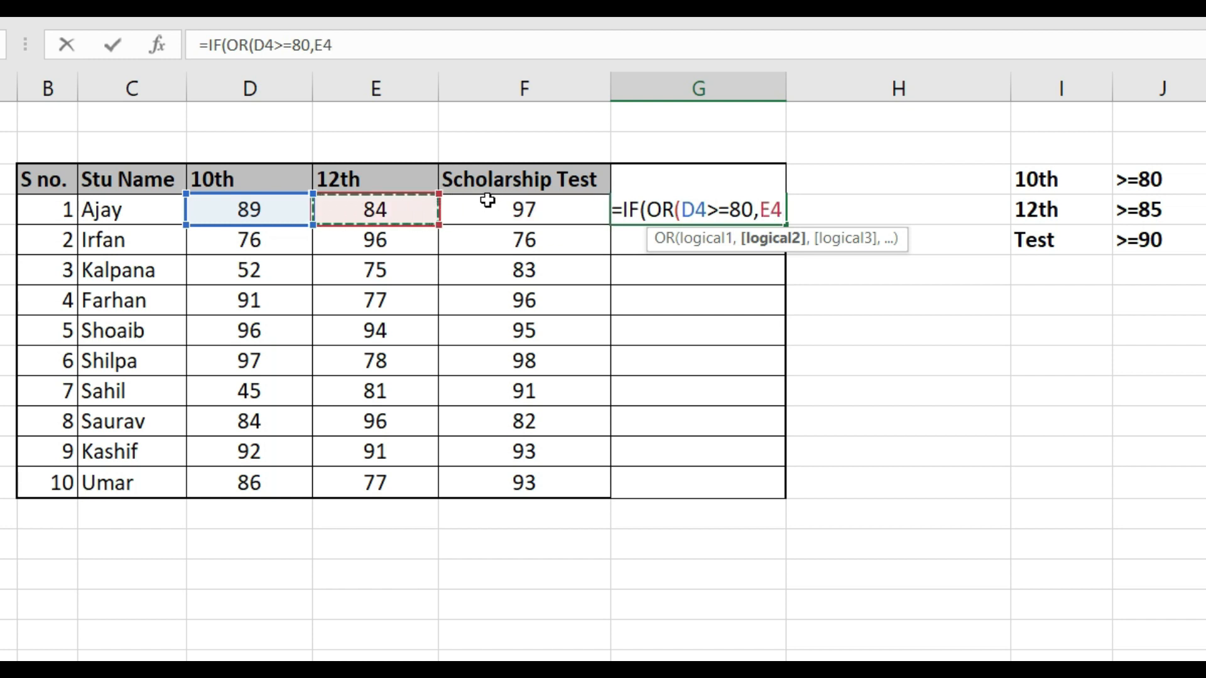
text(>=85)
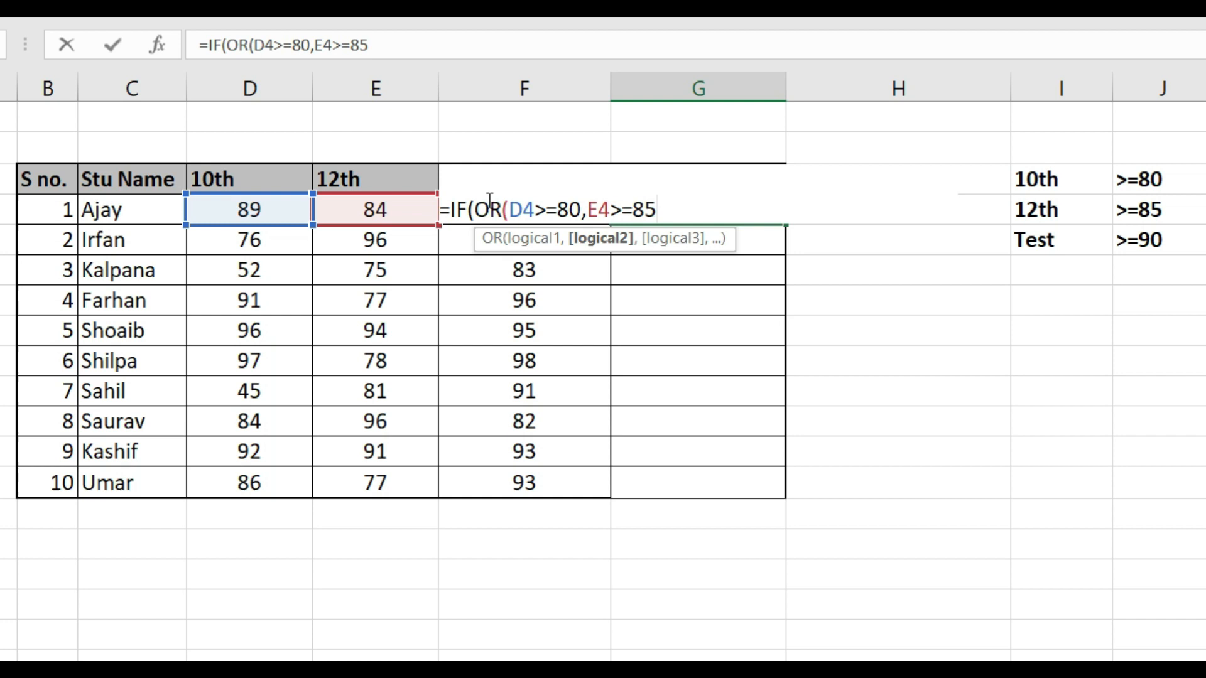
text(,)
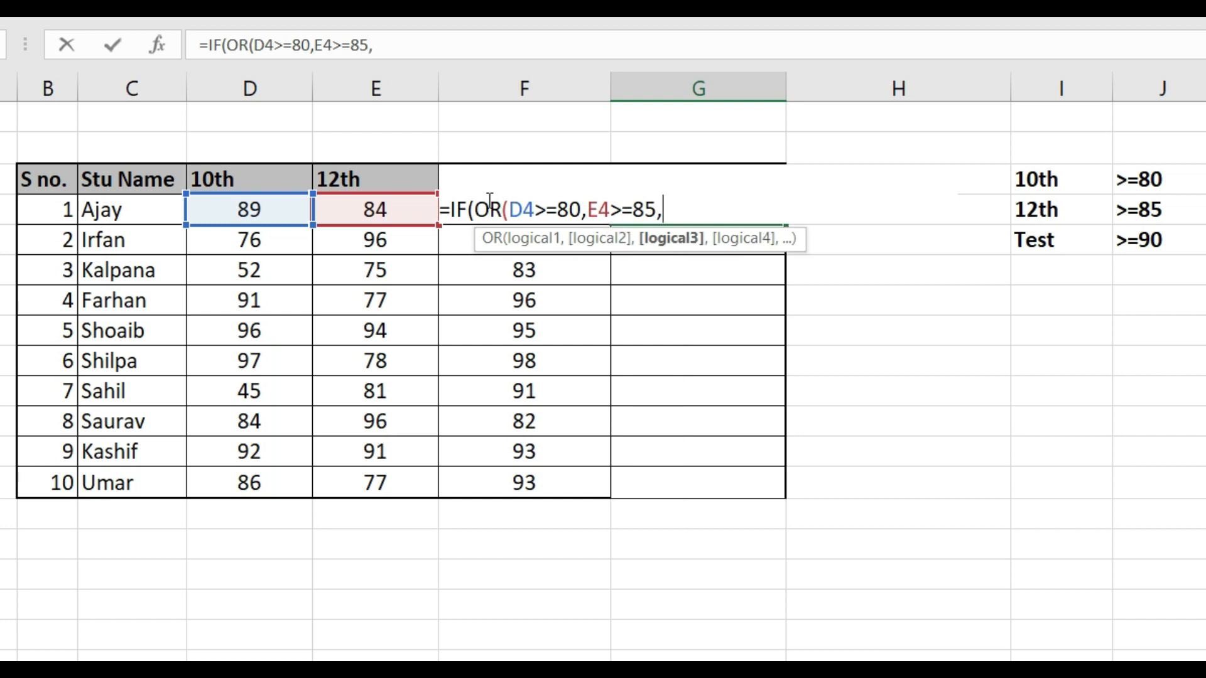
text(F4)
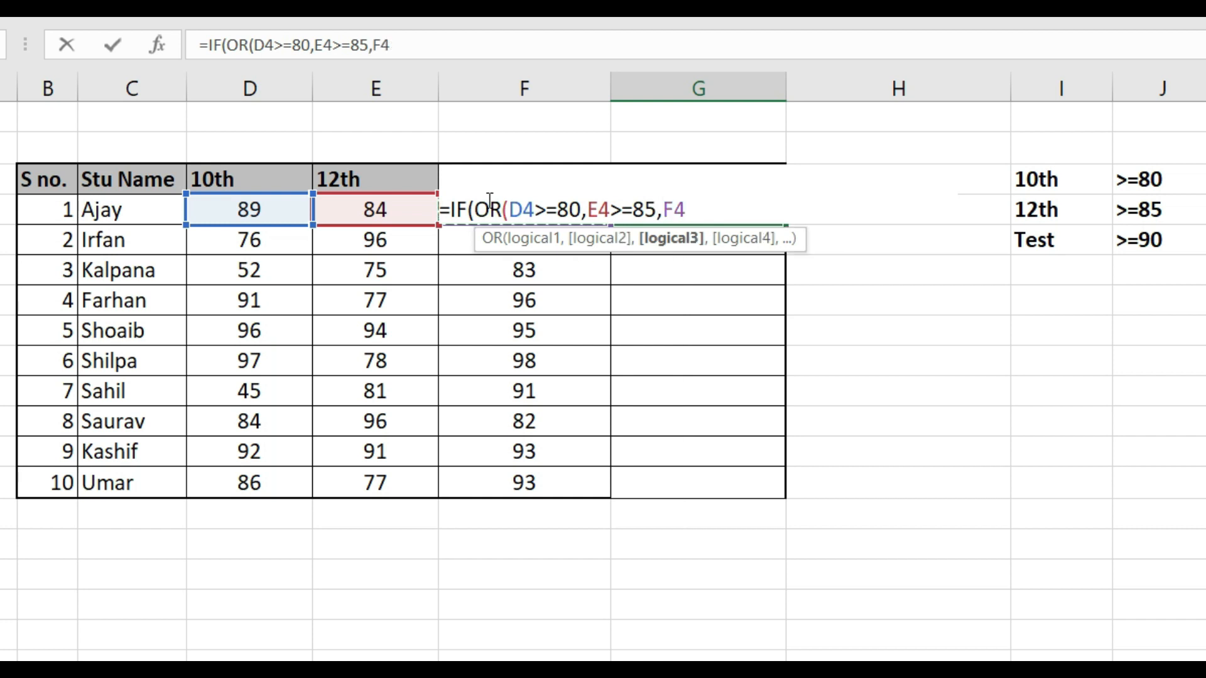
text(>=90)
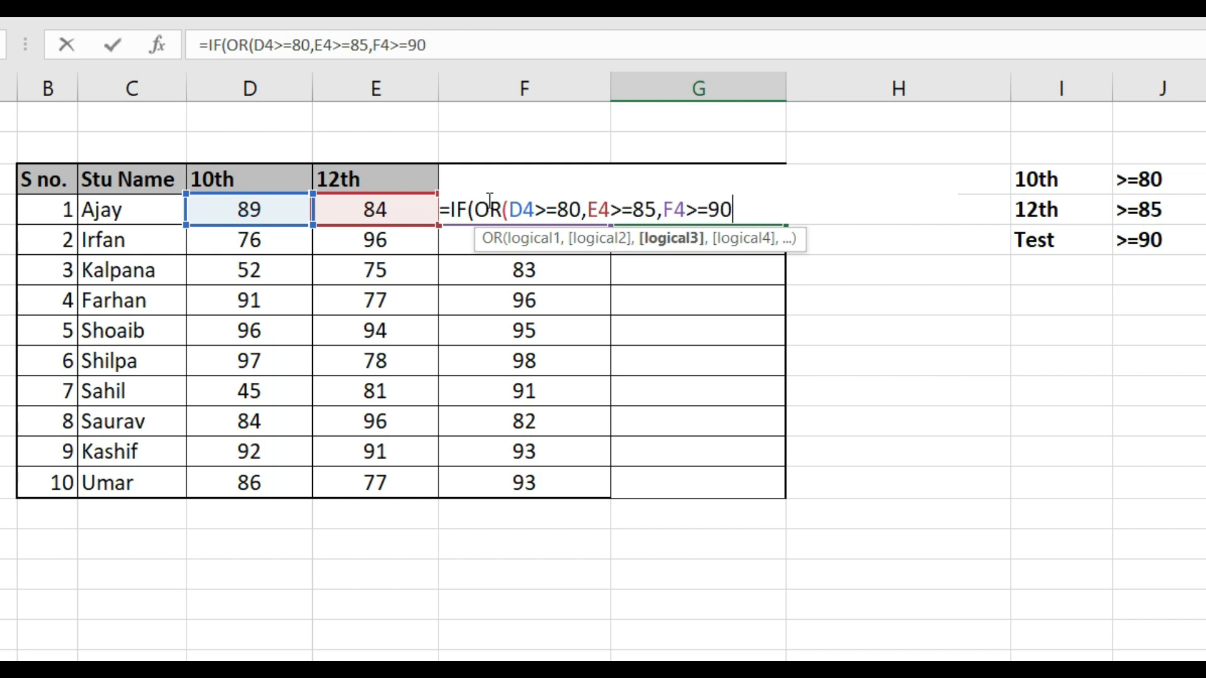
text())
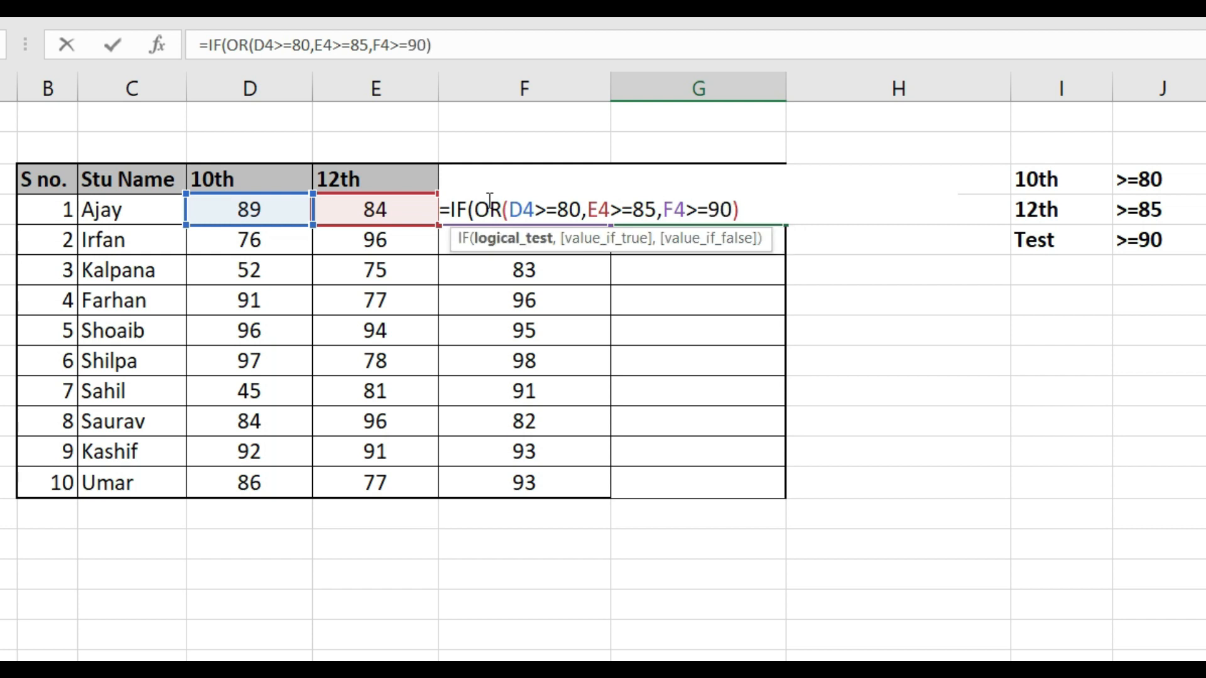
text(,)
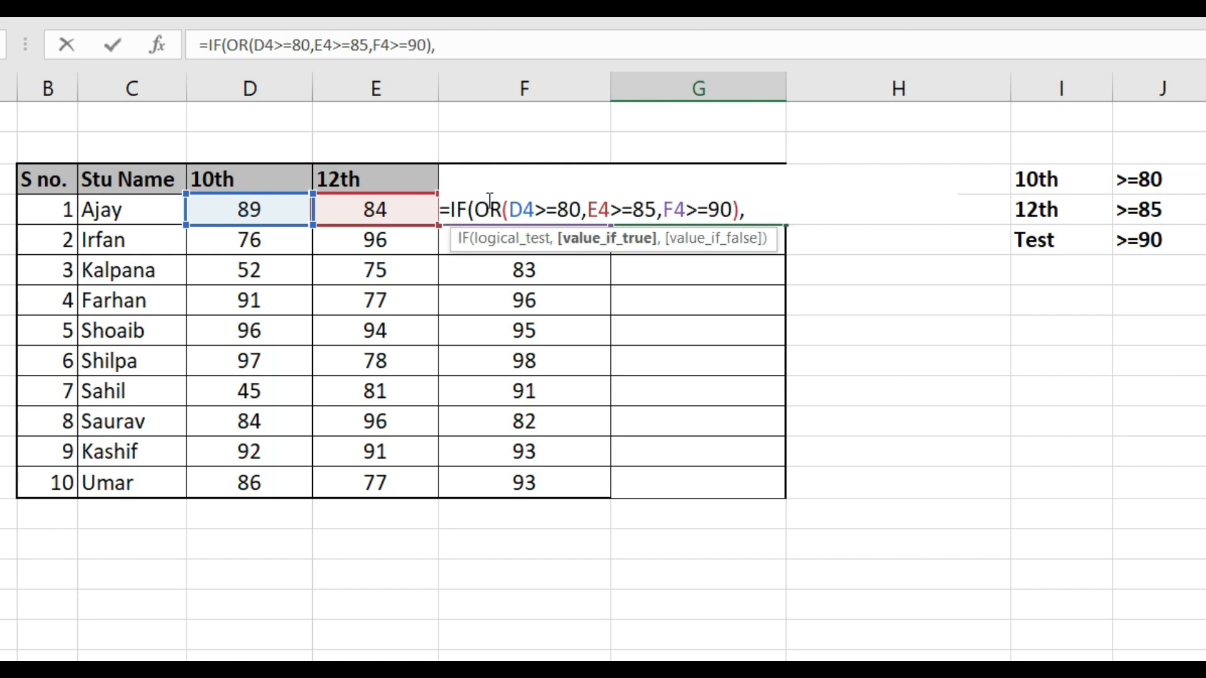
Complete the OR-based G4 formula with "Scholarship" as the true result and "No Scholarship" as the false result, and enter it
text("Scholarship",)
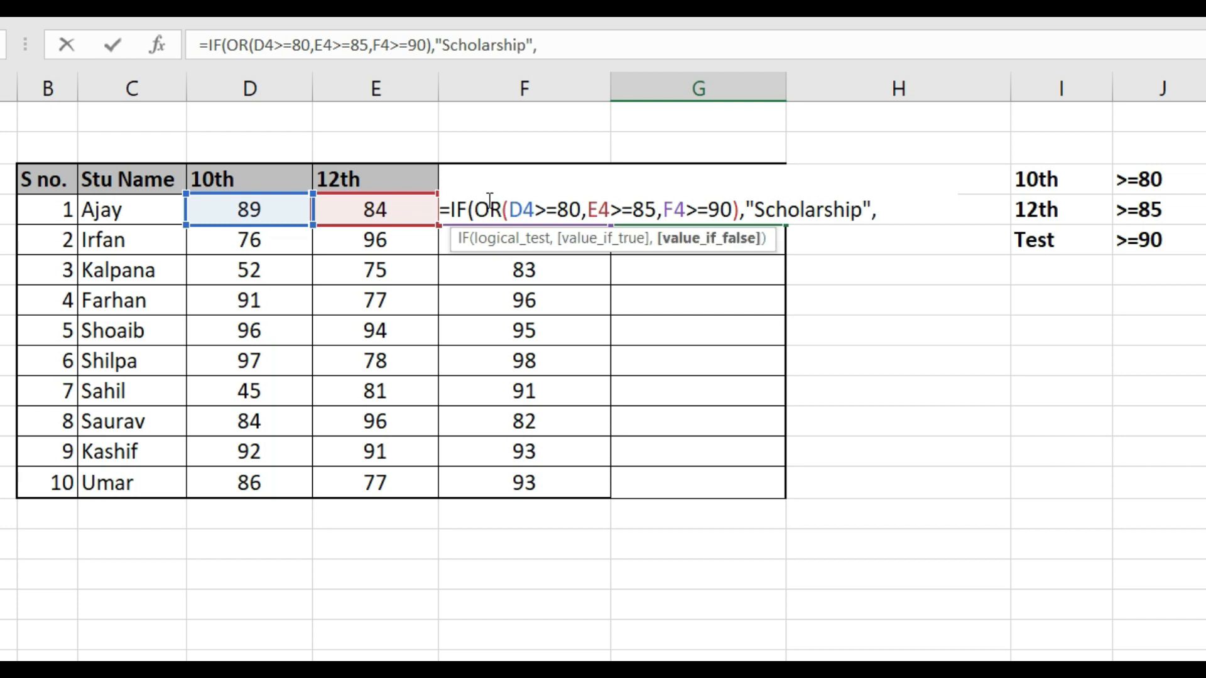
text("No Scholarship"))
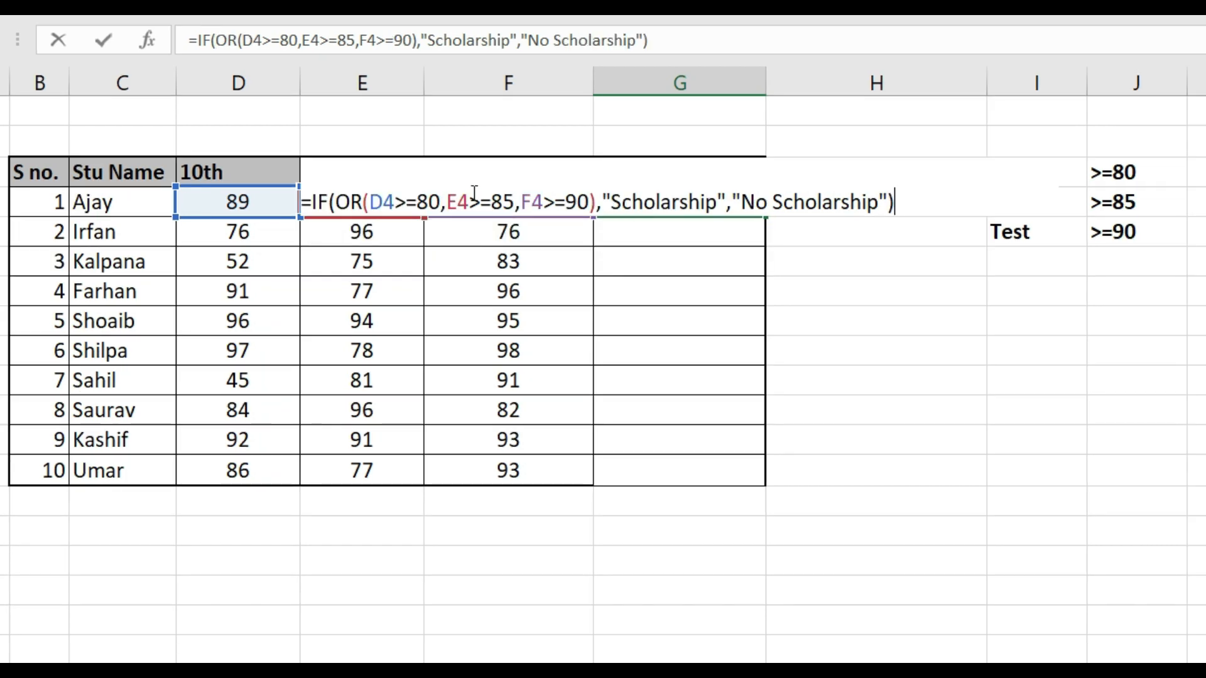
key(Return)
Copy the OR-based reward formula from G4 down the Reward column through G13
key(Up)
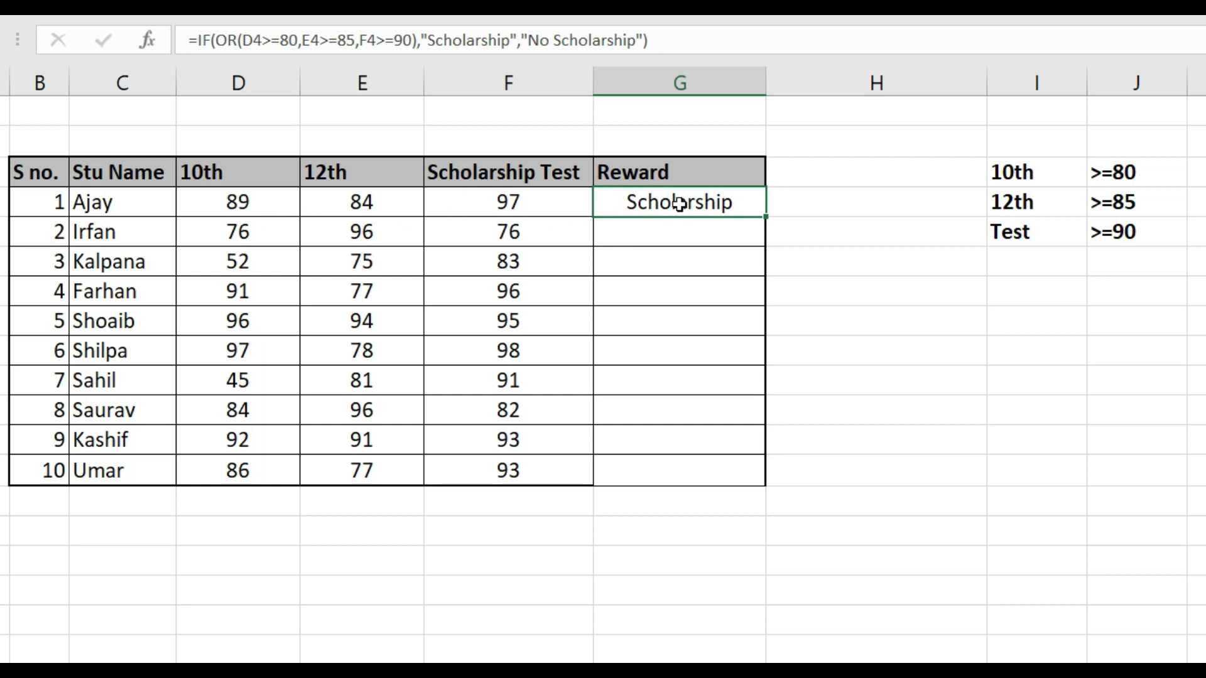
key(ctrl+c)
key(shift+Down)
key(shift+Down)
key(shift+Down)
key(shift+Down)
key(shift+Down)
key(shift+Down)
key(shift+Down)
key(shift+Down)
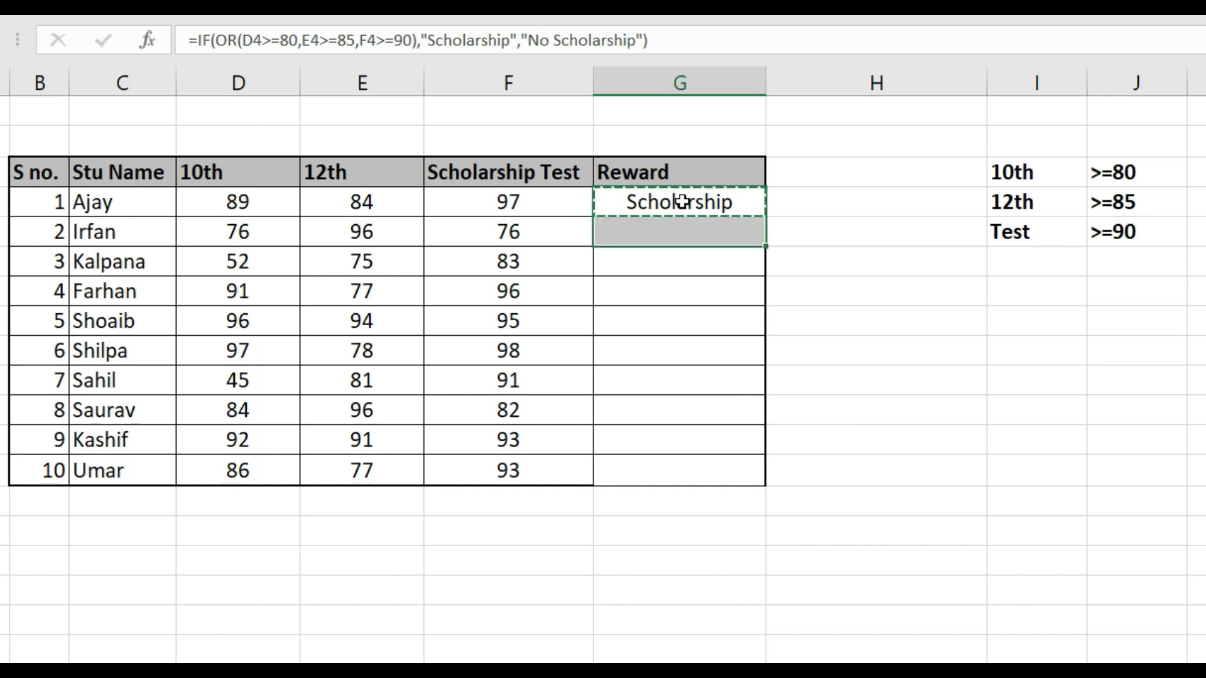
key(shift+Down)
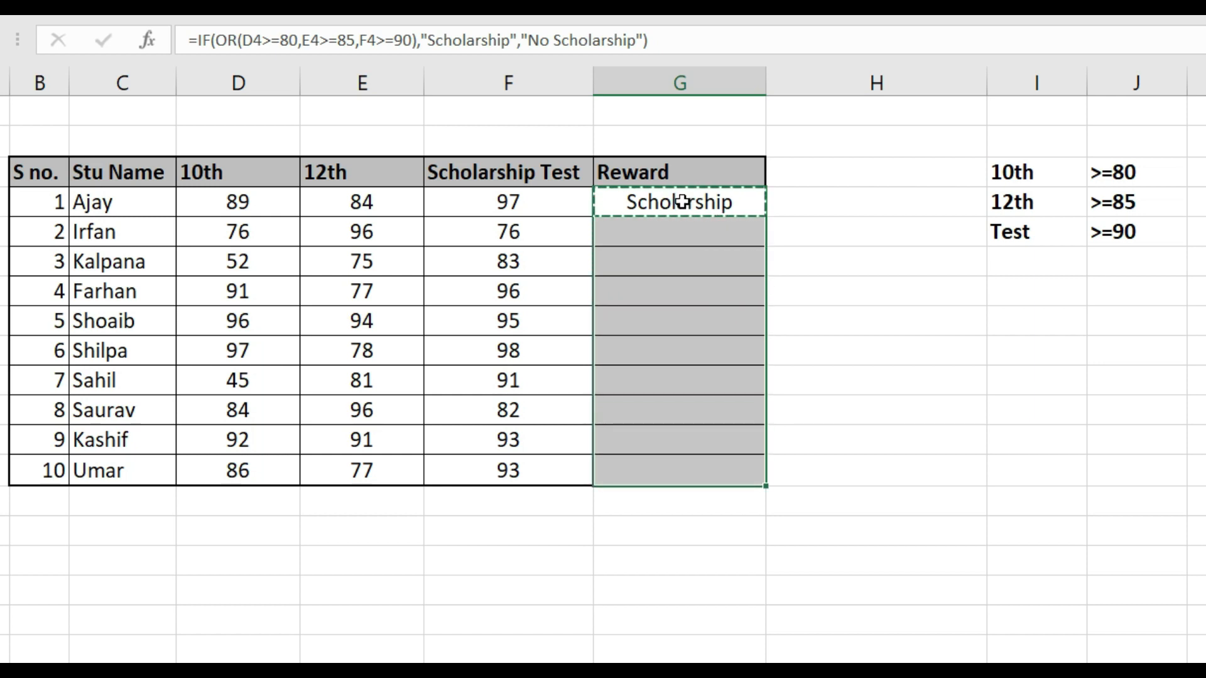
key(ctrl+v)
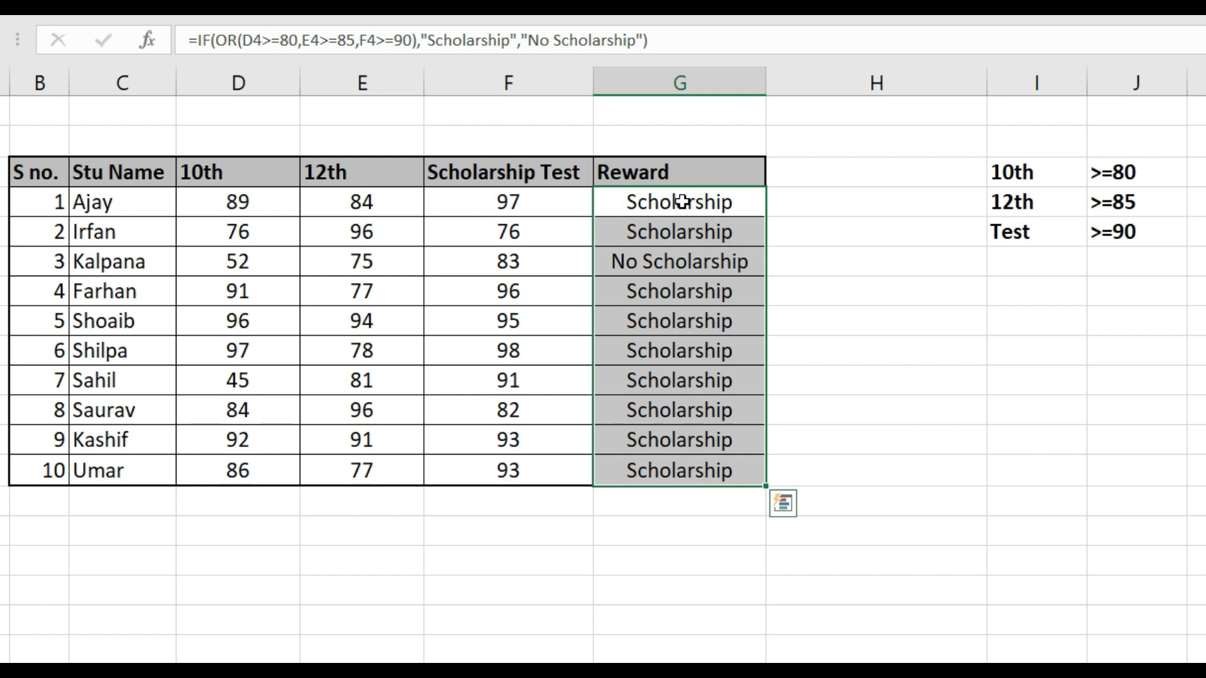
Test the OR formula by setting the third student's 12th mark in E6 to 85, and undo the change
key(Down)
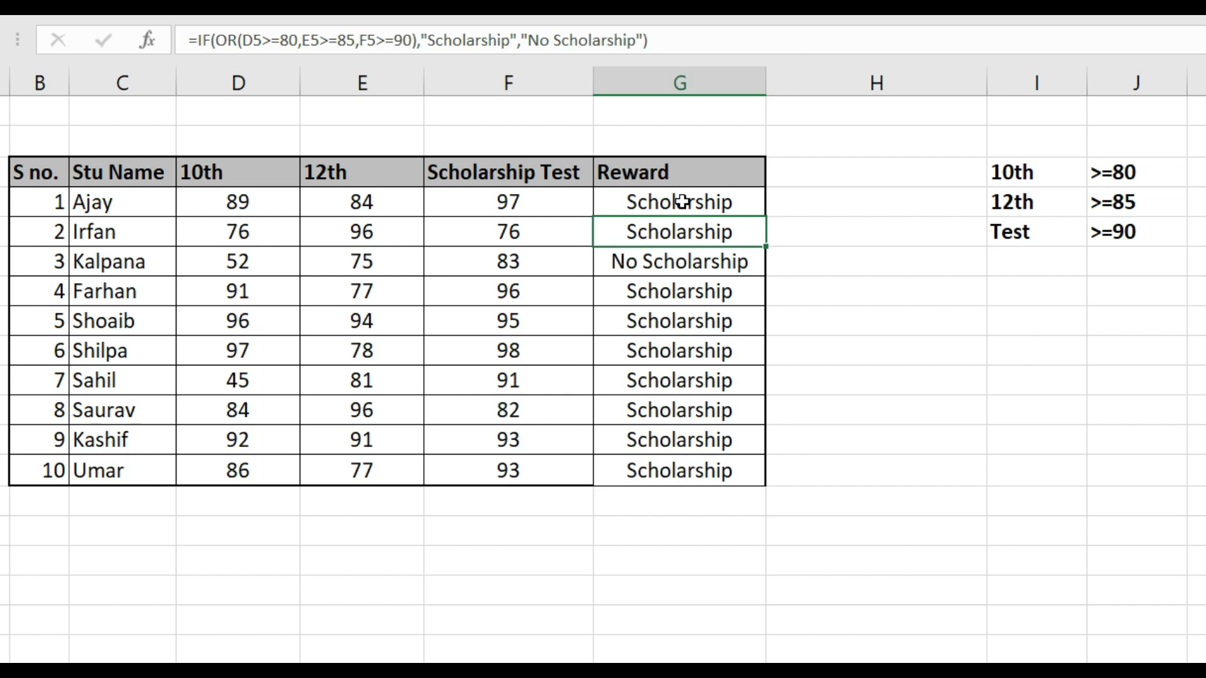
key(Down)
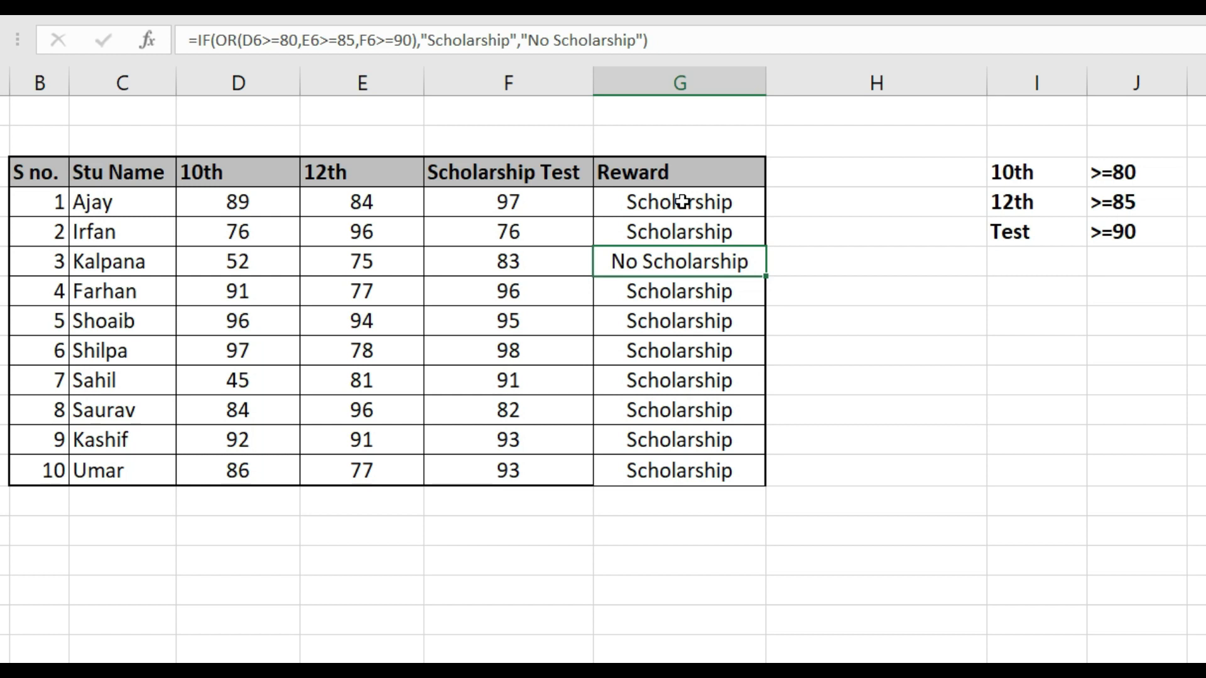
key(Left)
key(Left)
key(Left)
key(Left)
key(Right)
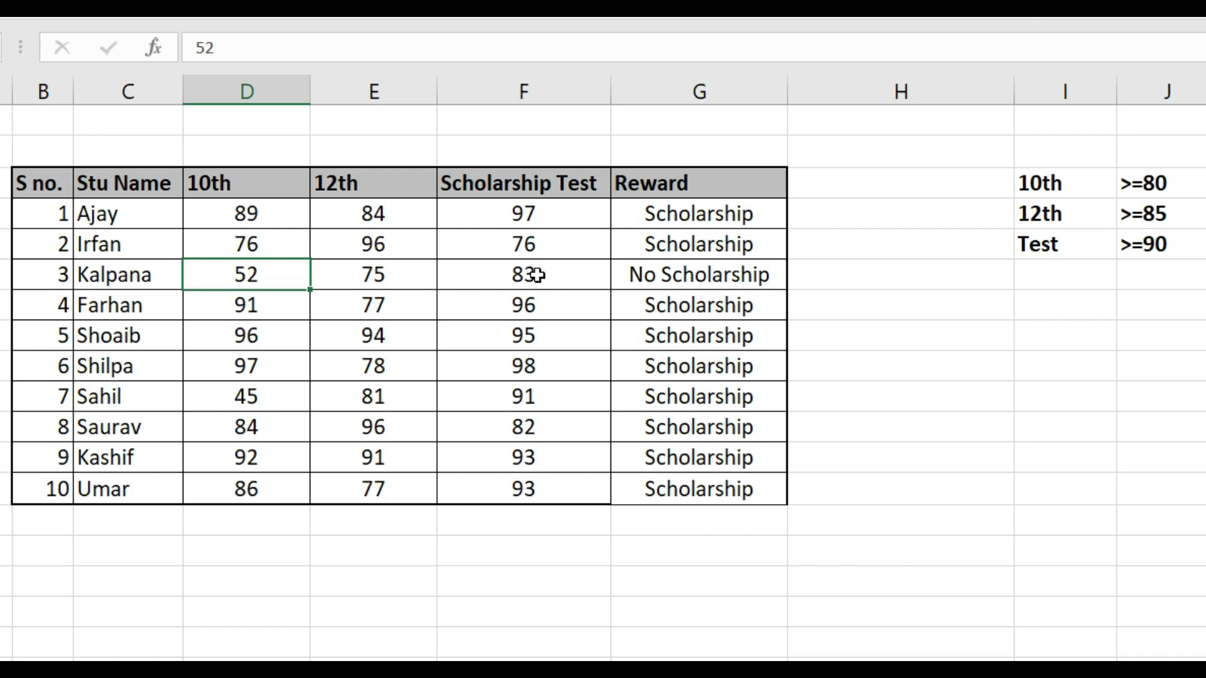
key(Right)
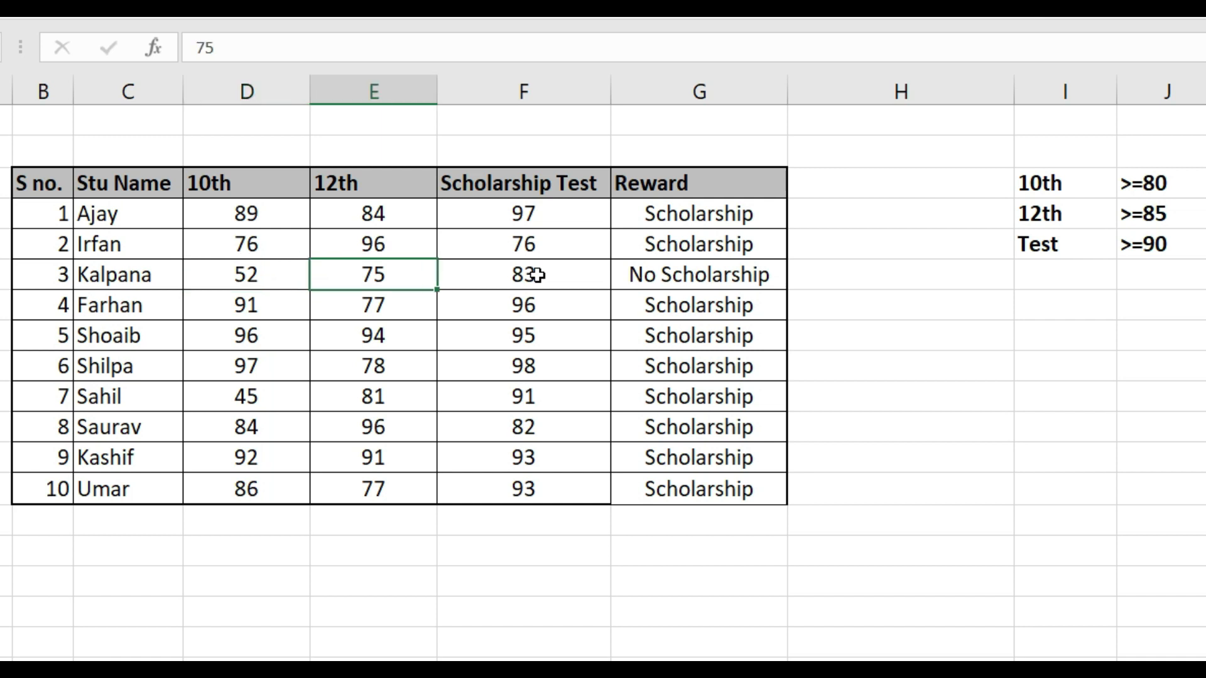
text(85)
key(Return)
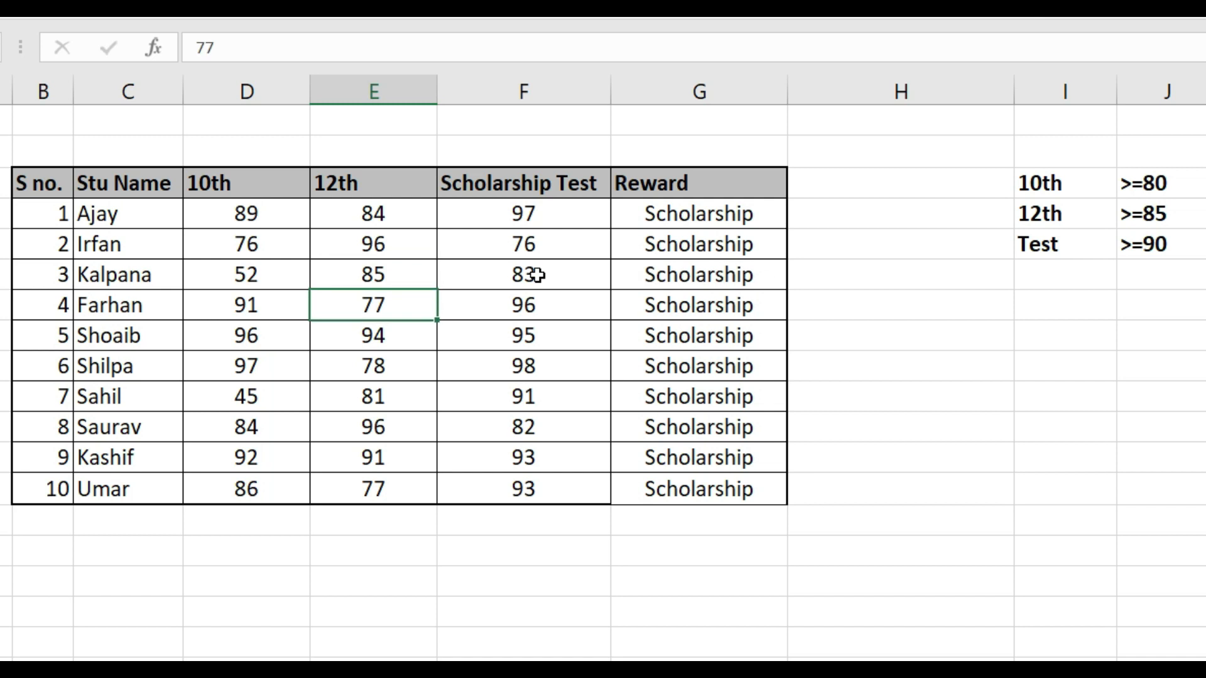
key(ctrl+z)
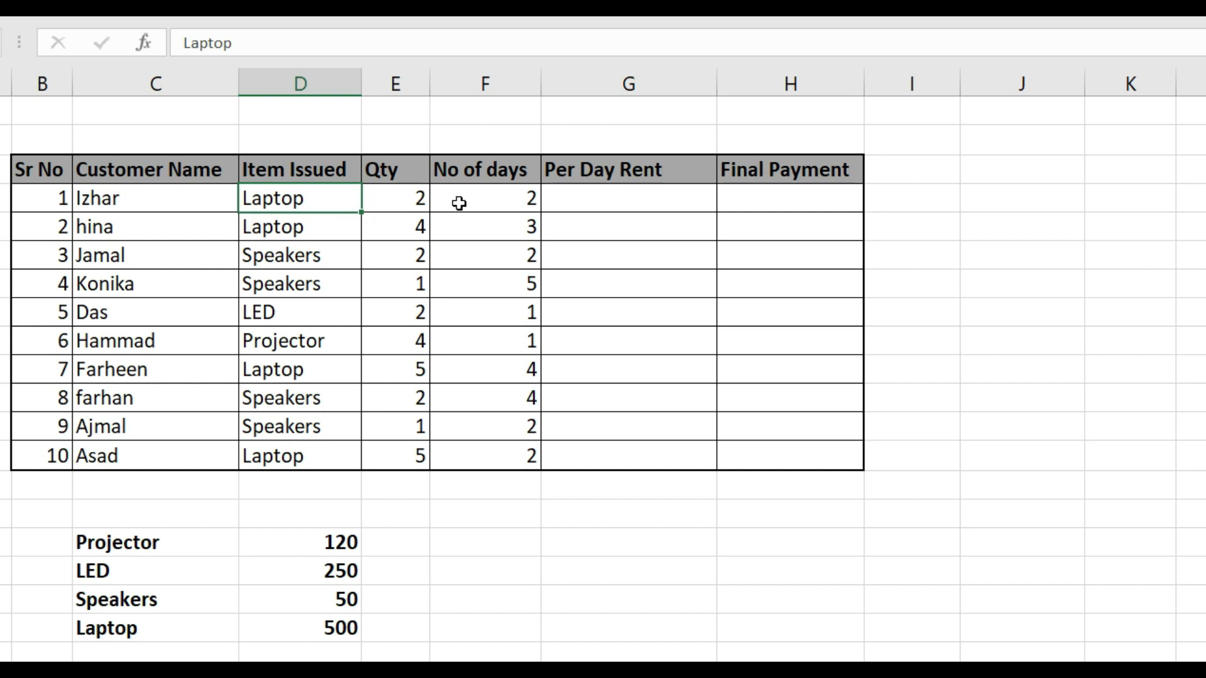
Start an IF formula in G4 under Per Day Rent that tests D4="Projector" and returns 120 when true
click(603, 195)
text(=if)
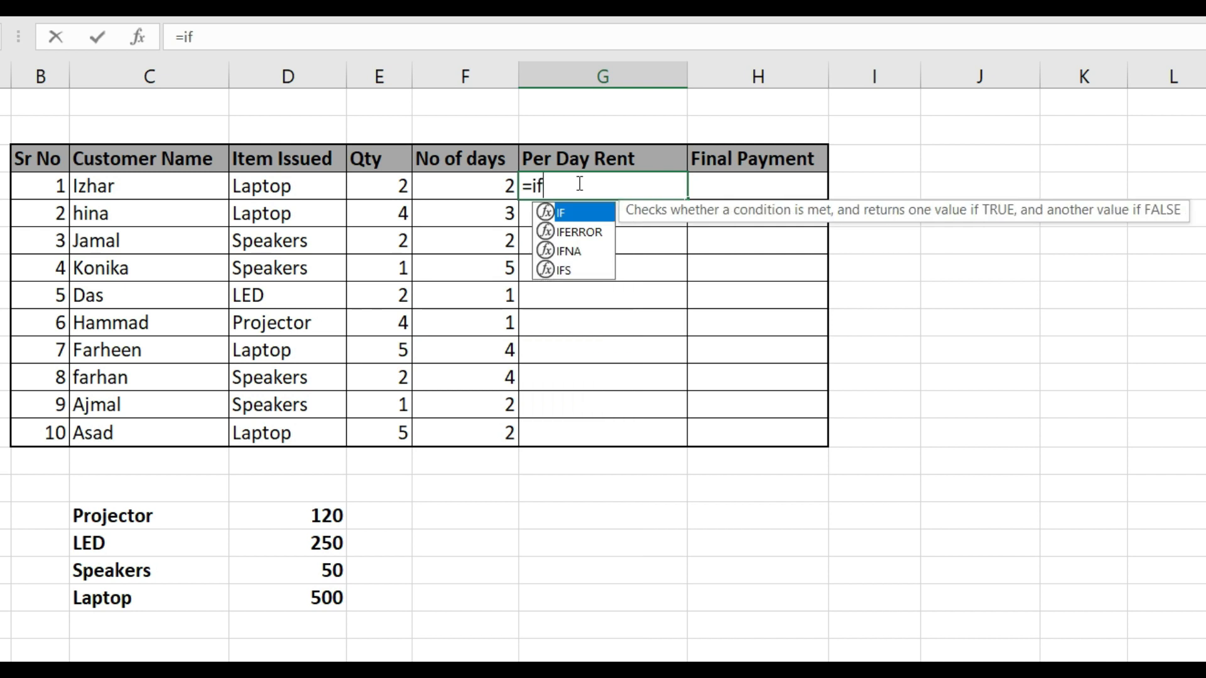
key(Tab)
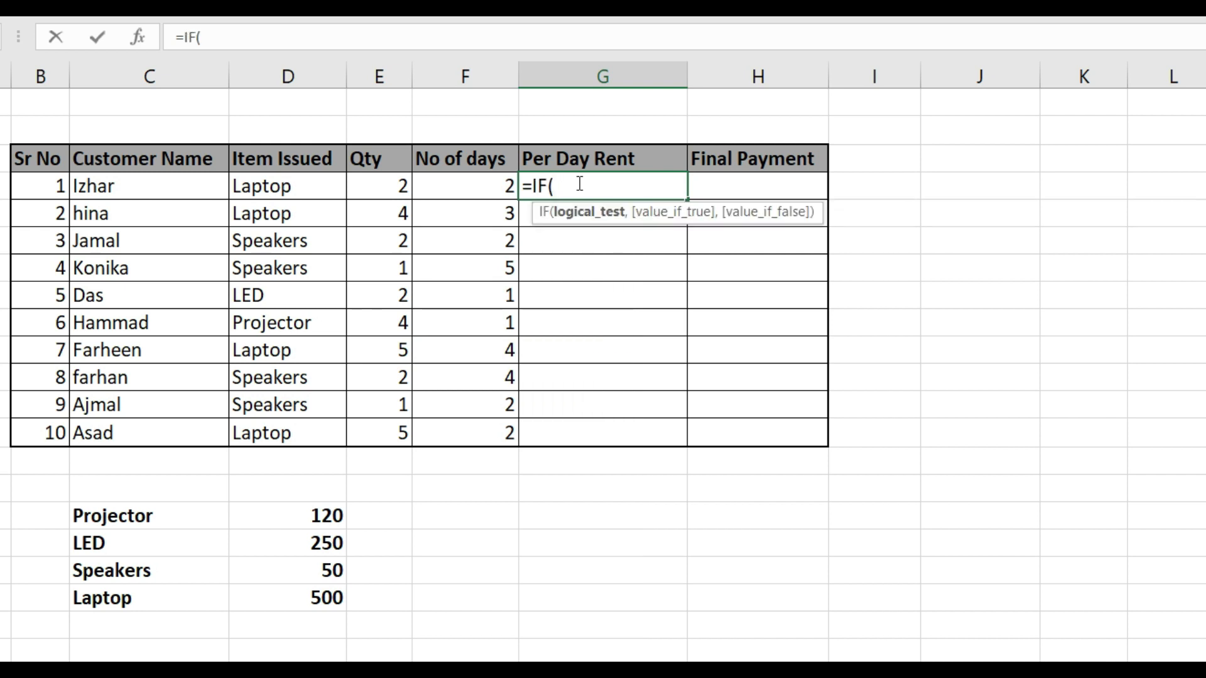
key(Left)
key(Left)
key(Left)
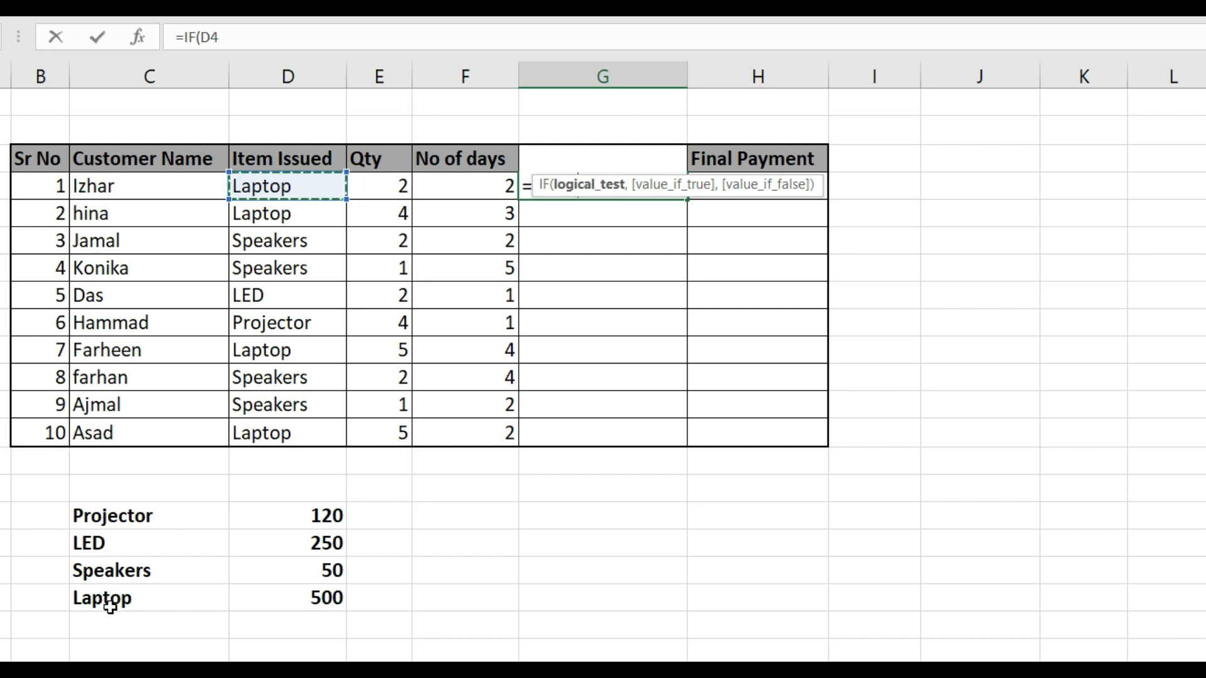
click(238, 34)
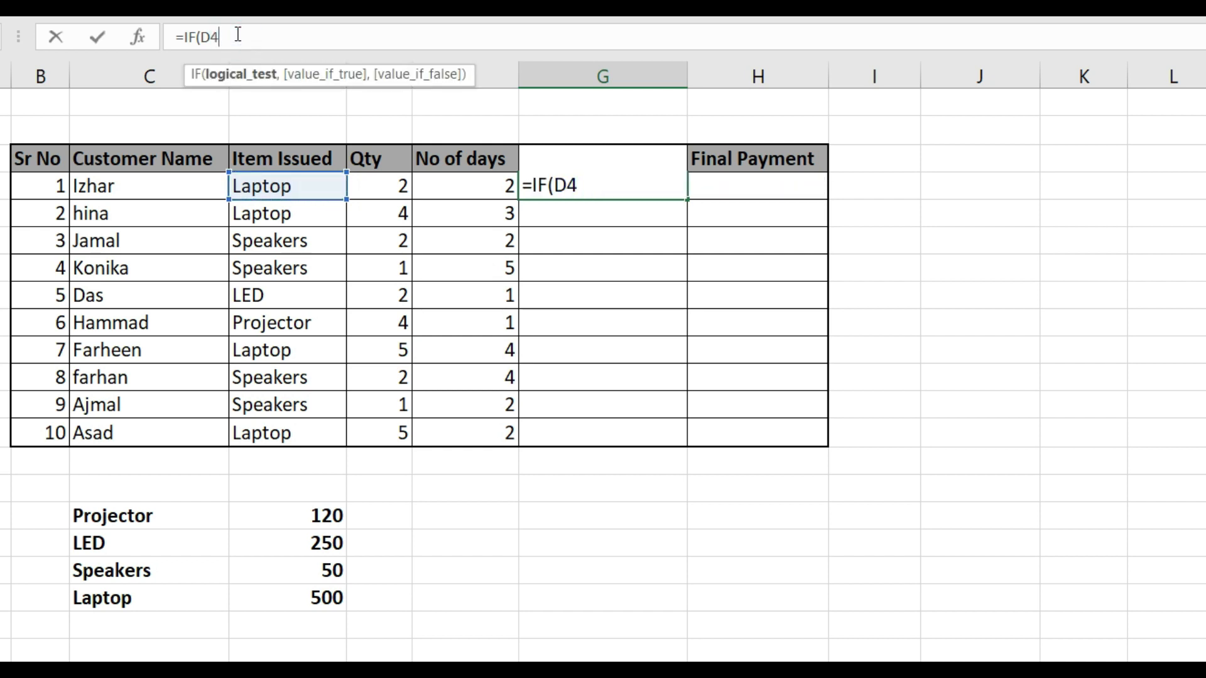
text(="Projector",)
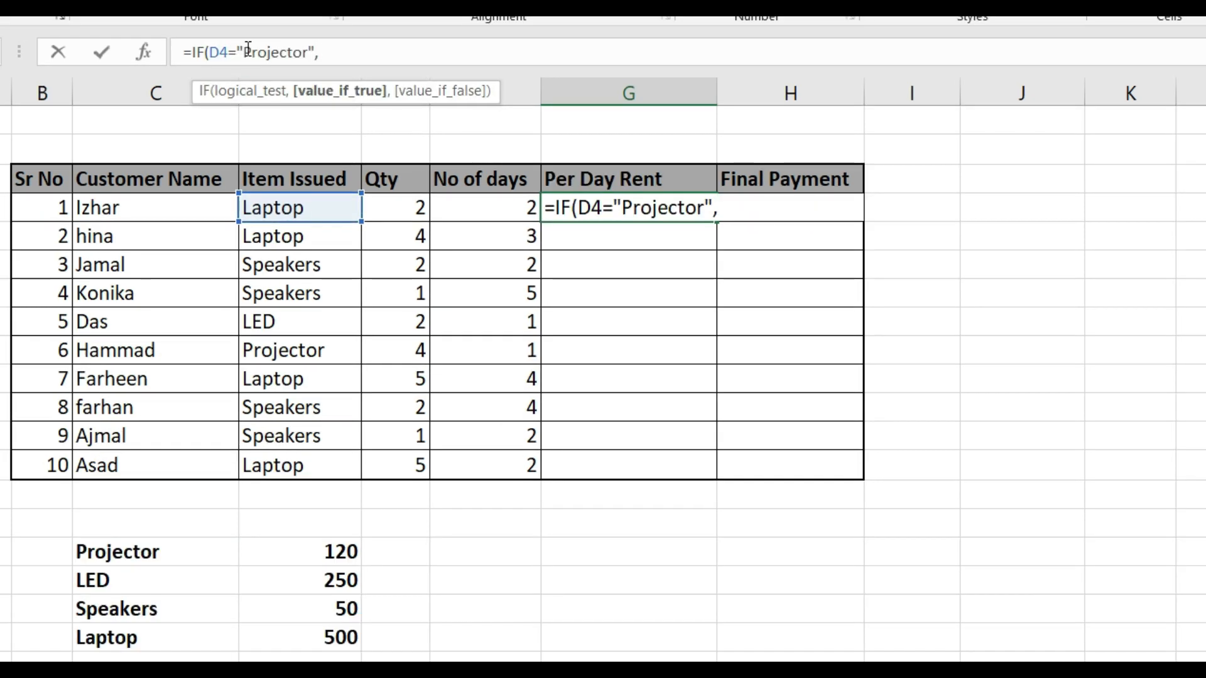
text(120)
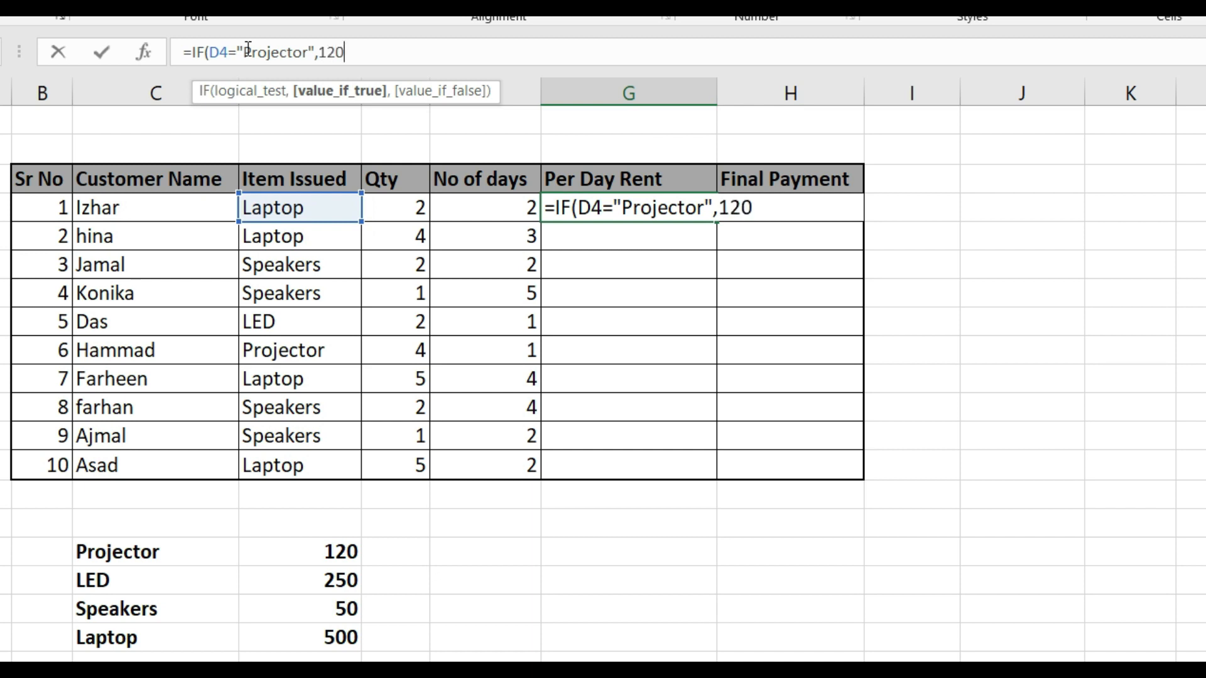
text(,)
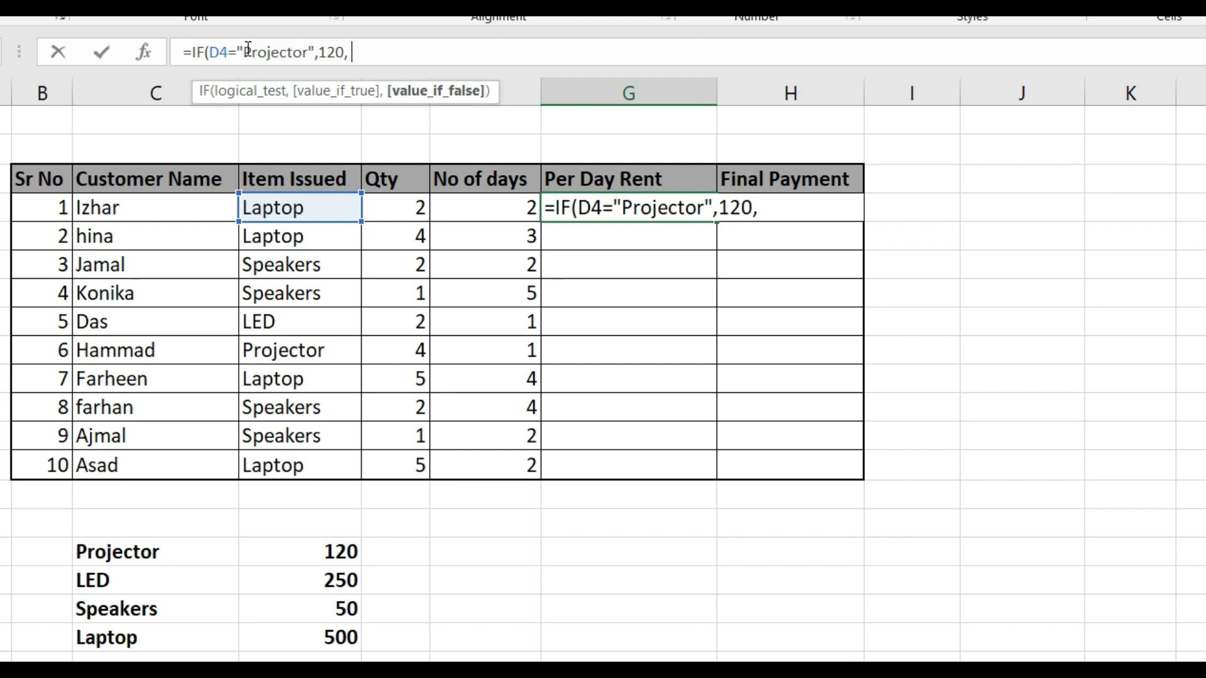
Nest a second IF in the G4 formula that tests D4="LED" and returns 250 when true
text(if)
key(Tab)
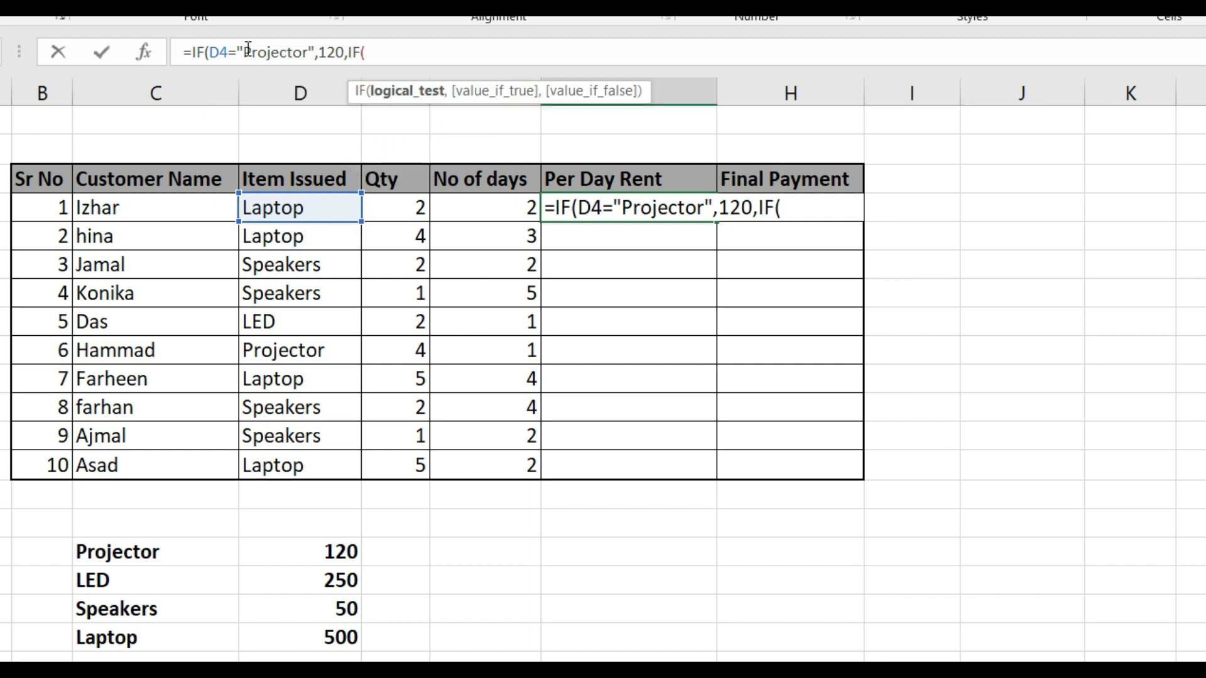
key(Left)
key(Left)
key(Left)
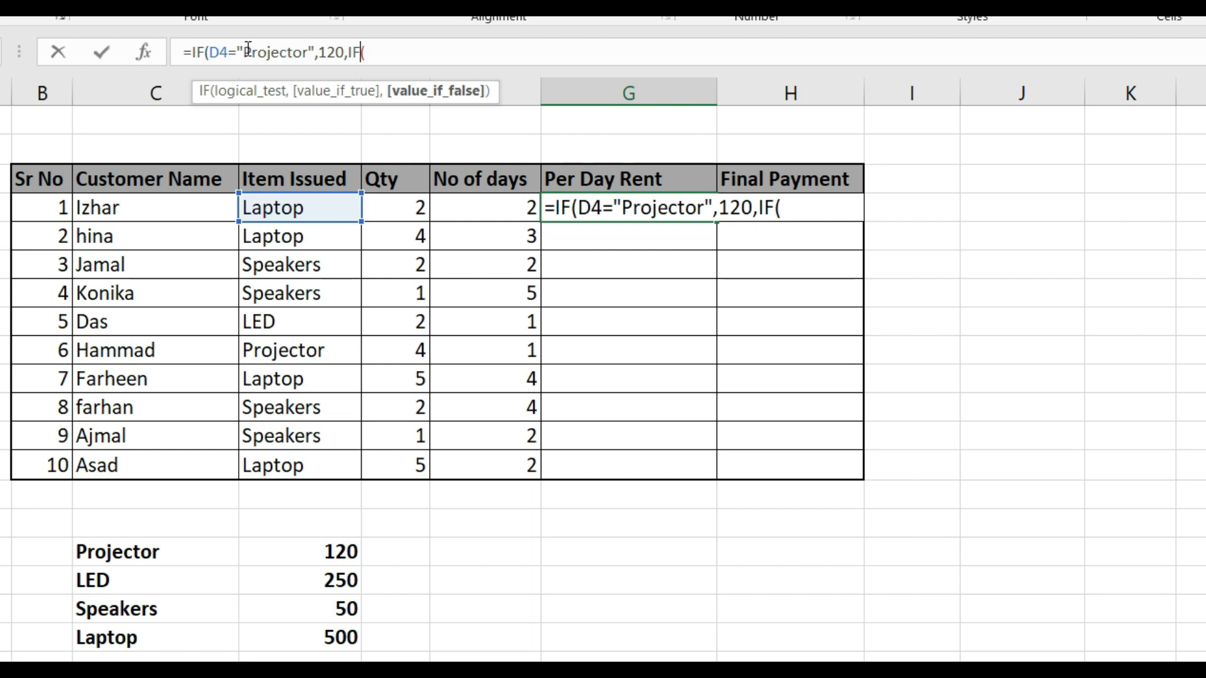
key(Right)
key(Right)
key(Right)
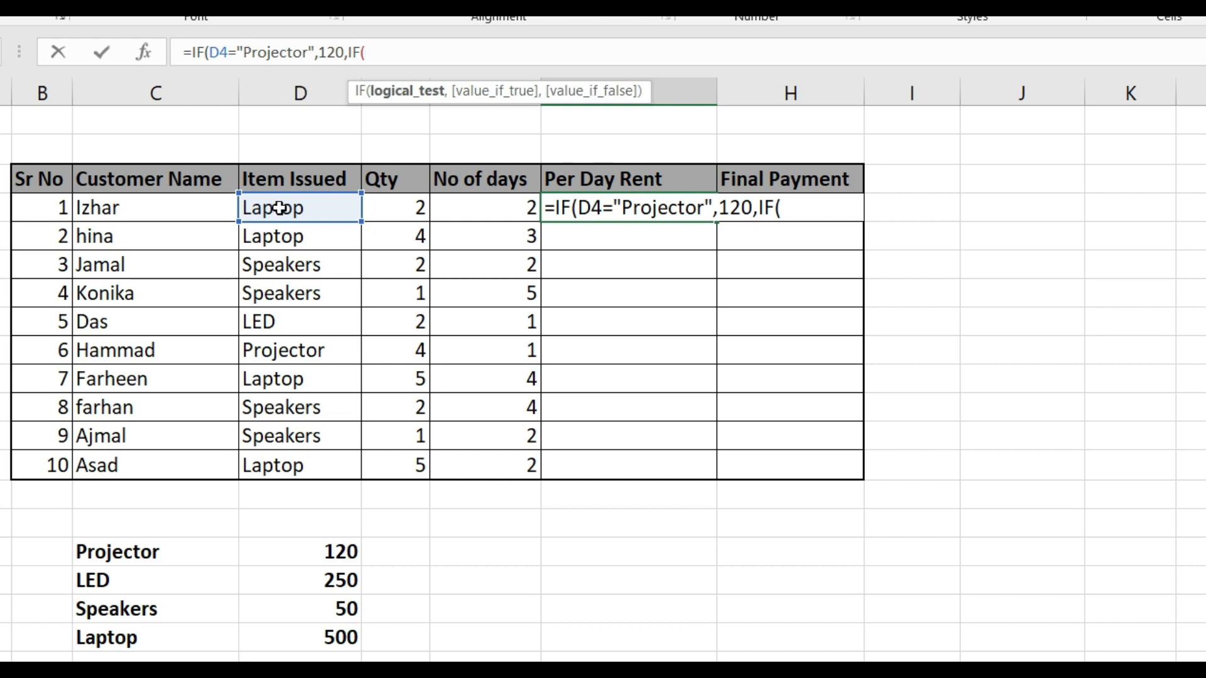
click(277, 207)
text(="LED)
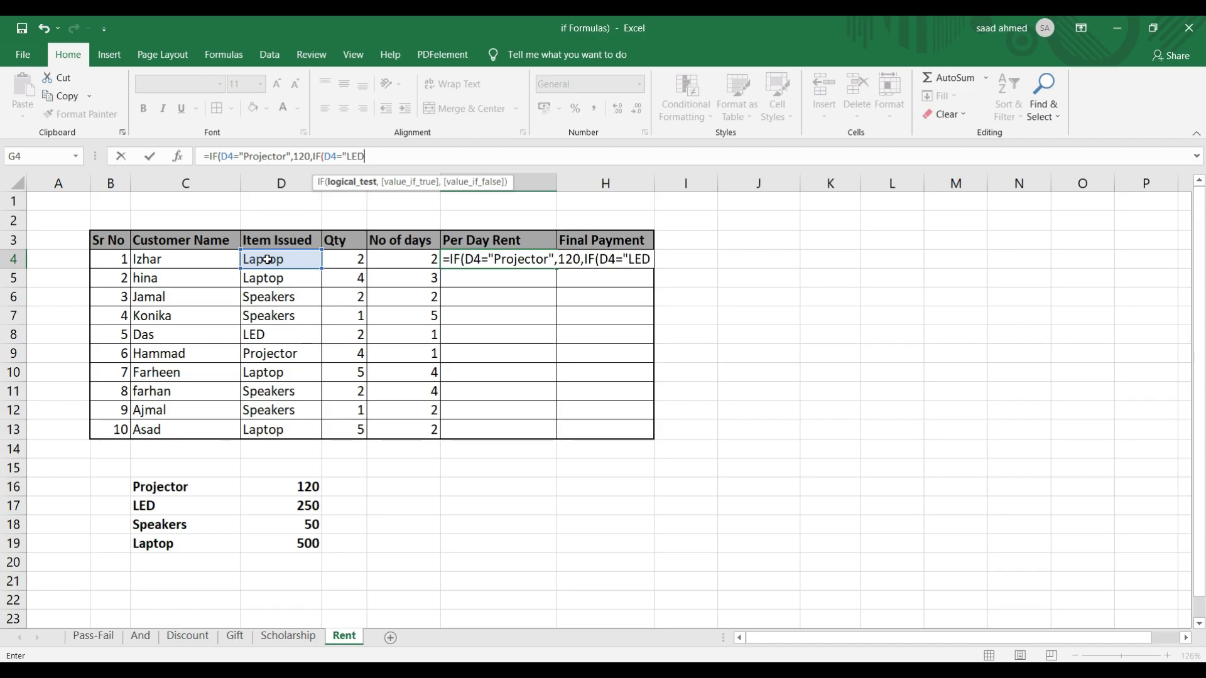
text(")
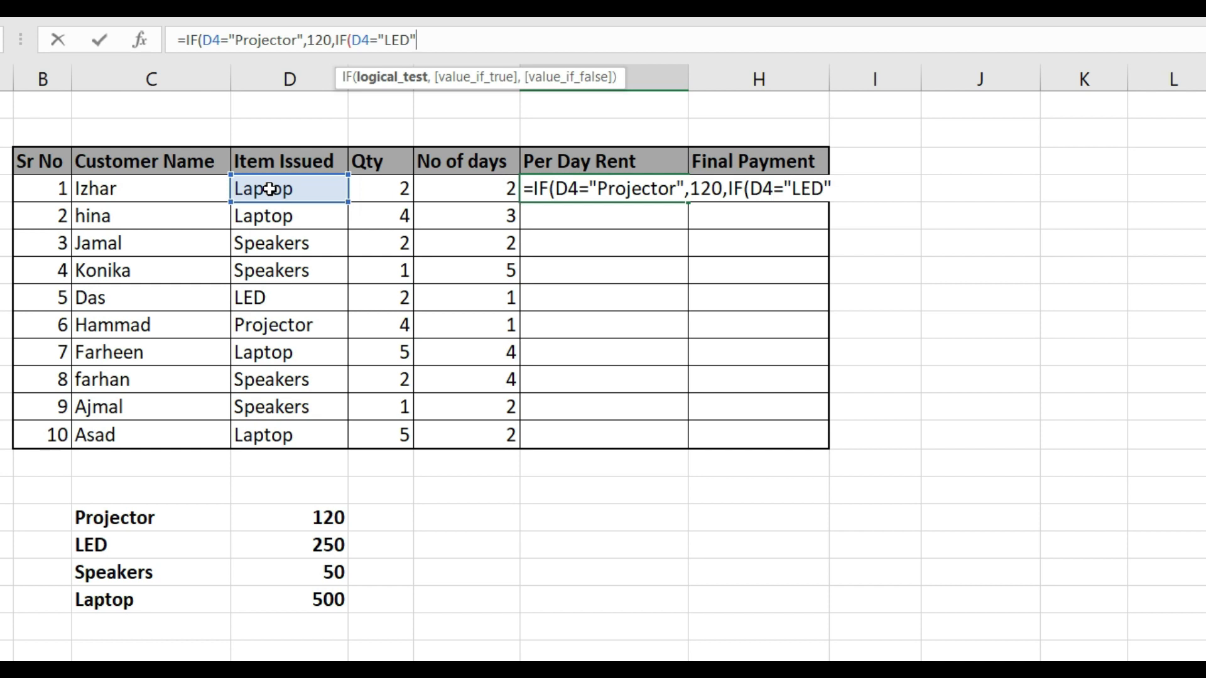
text(,)
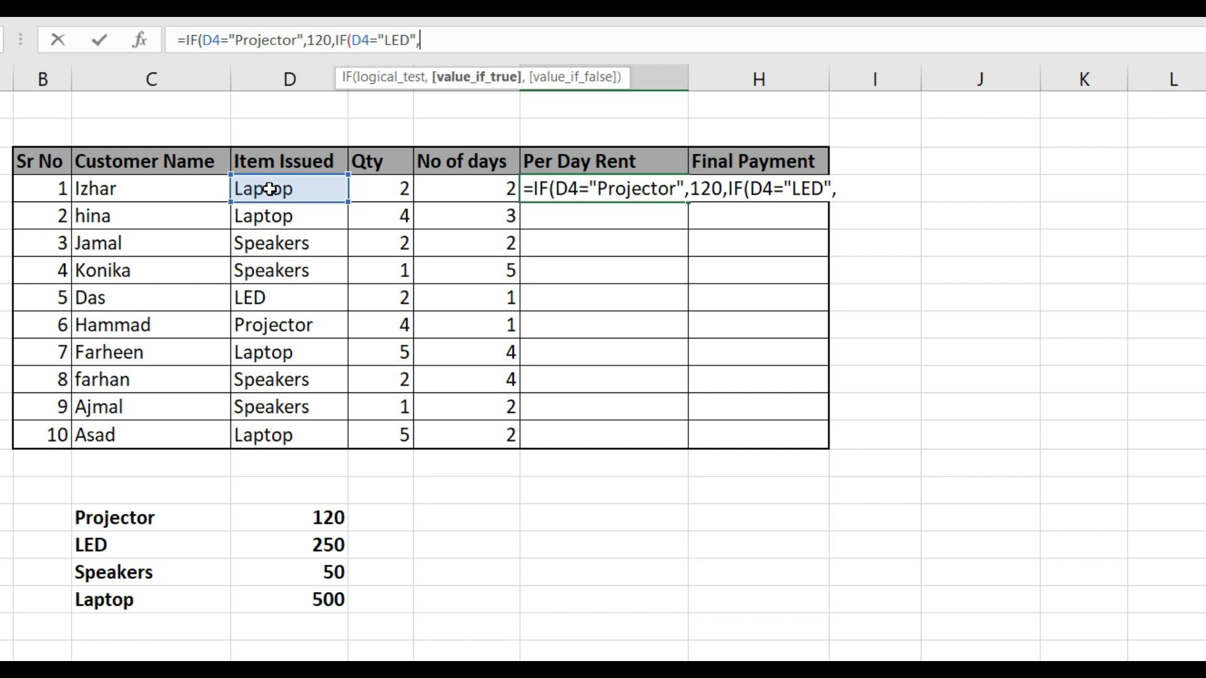
text(250,)
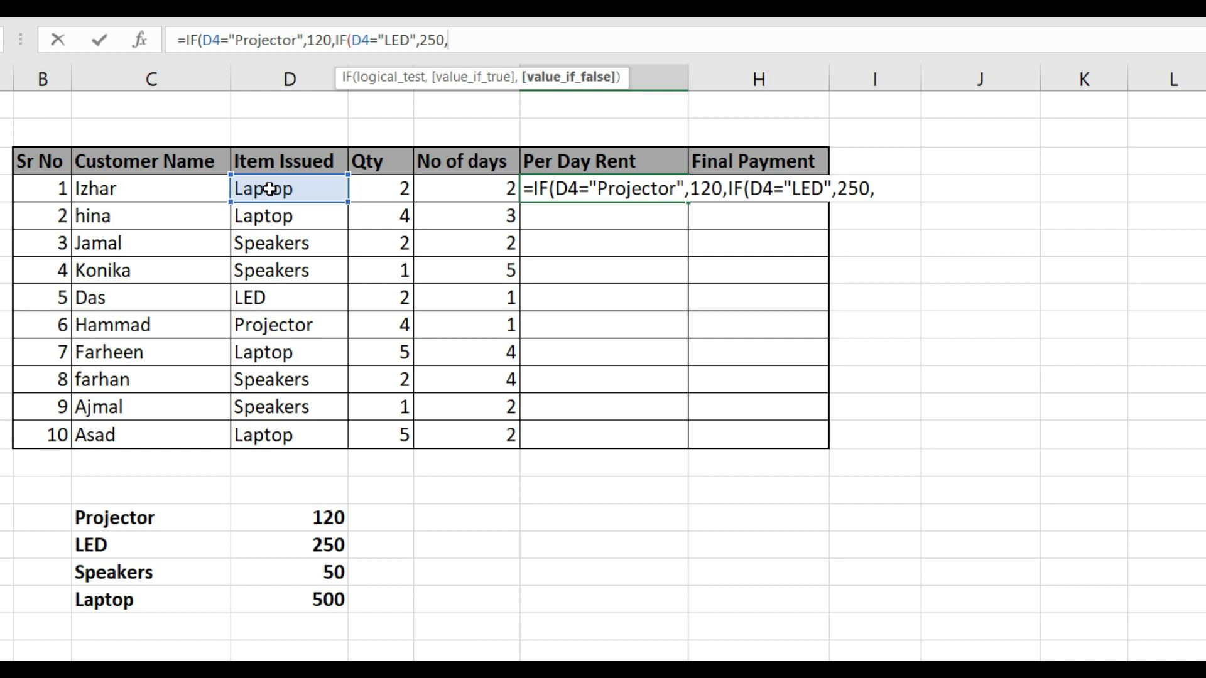
text(if)
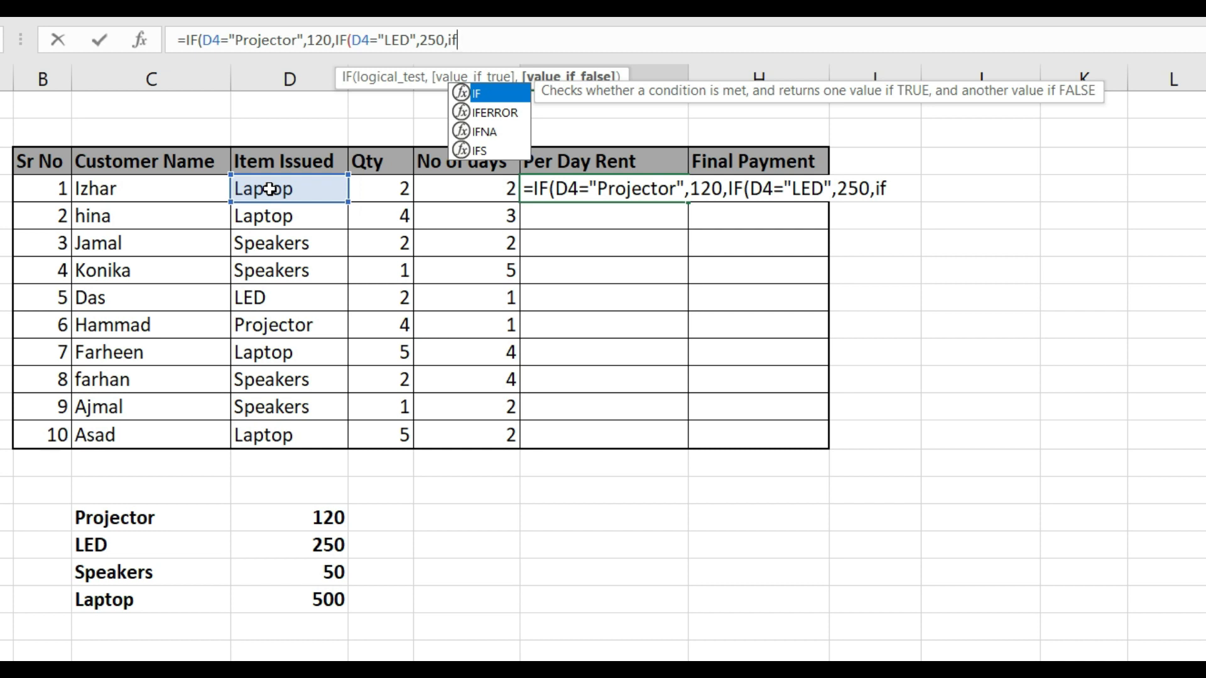
Nest a third IF in the G4 formula that tests D4="Speakers" and returns 50 when true
key(Tab)
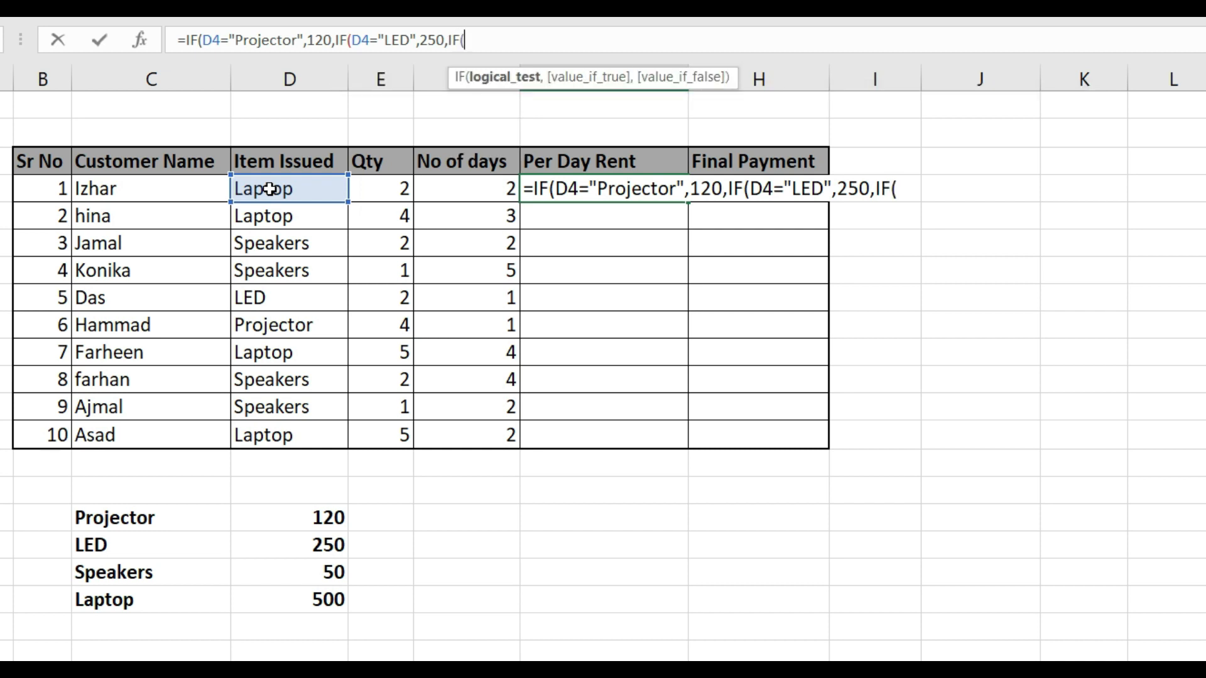
key(Left)
key(Left)
key(Left)
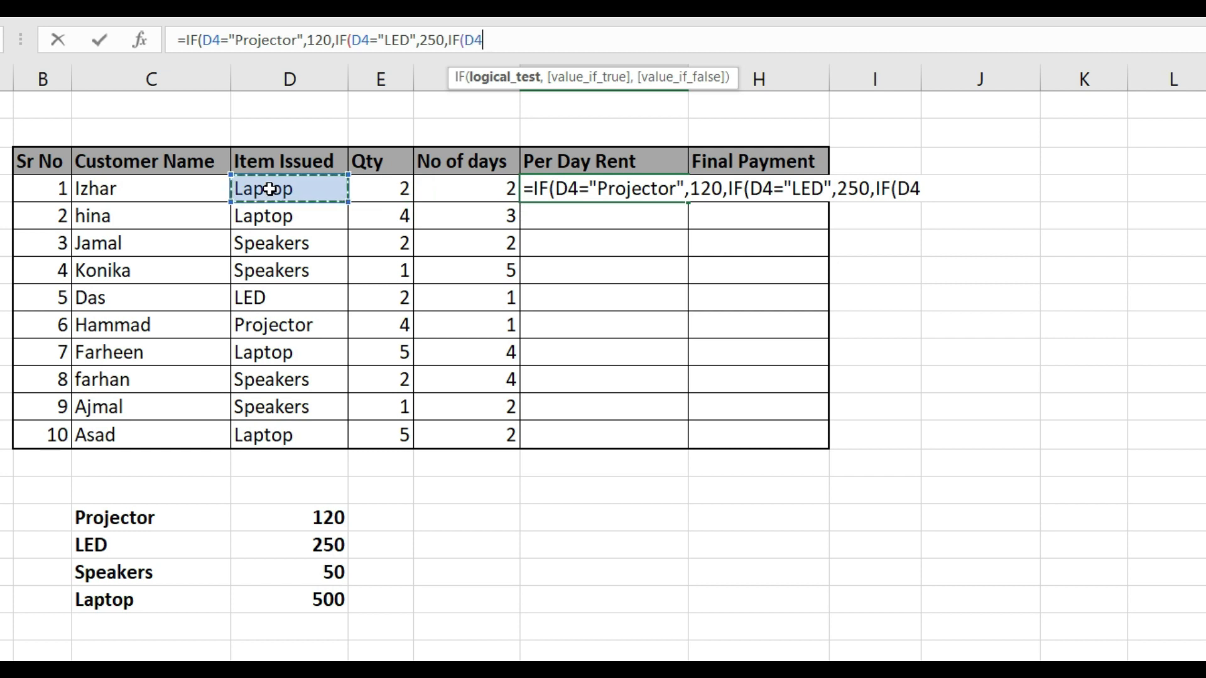
text(=)
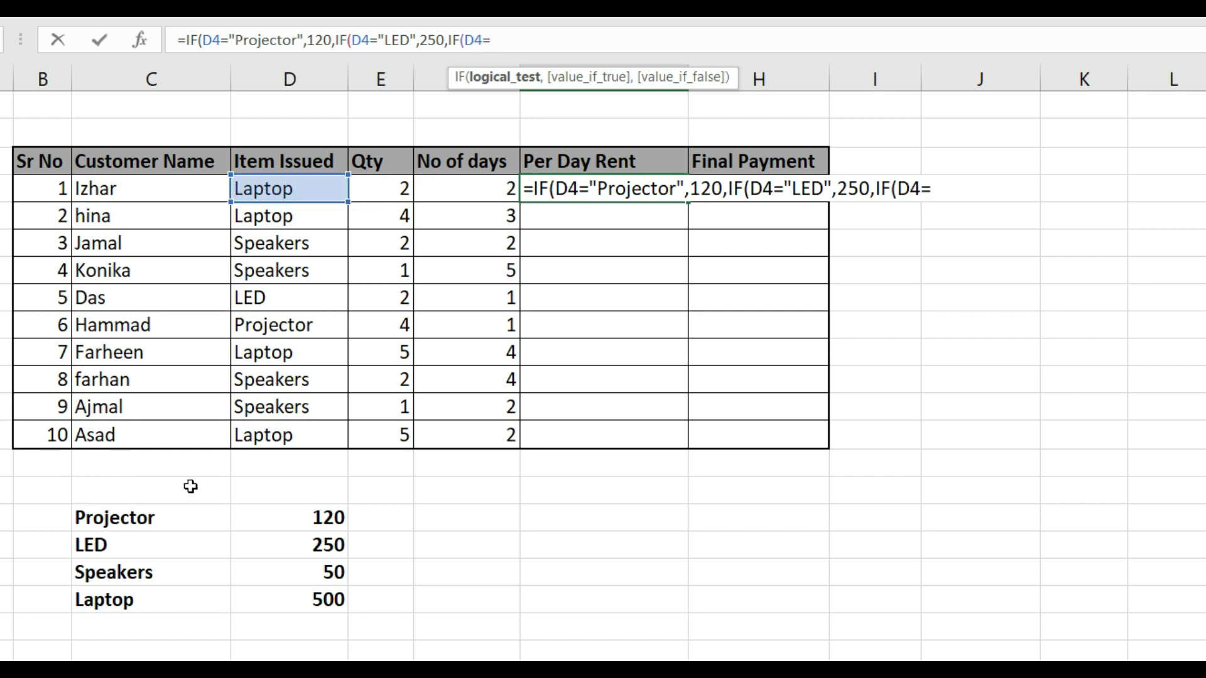
text("Speake)
text(rs",)
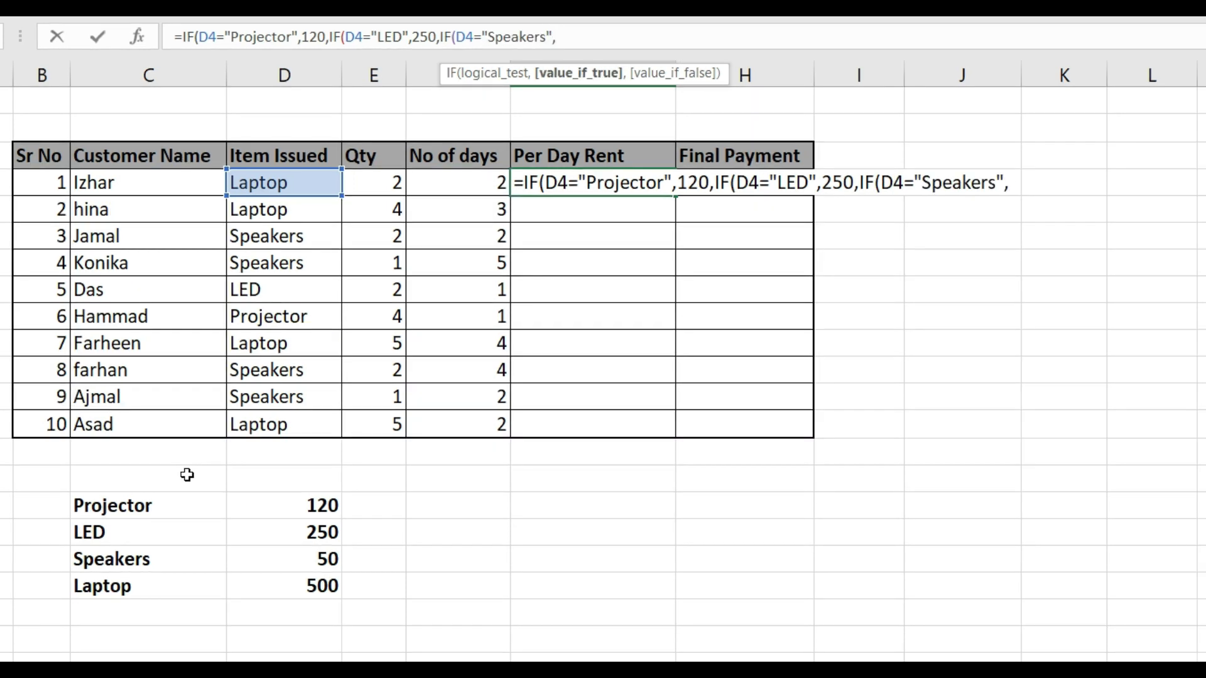
text(50,)
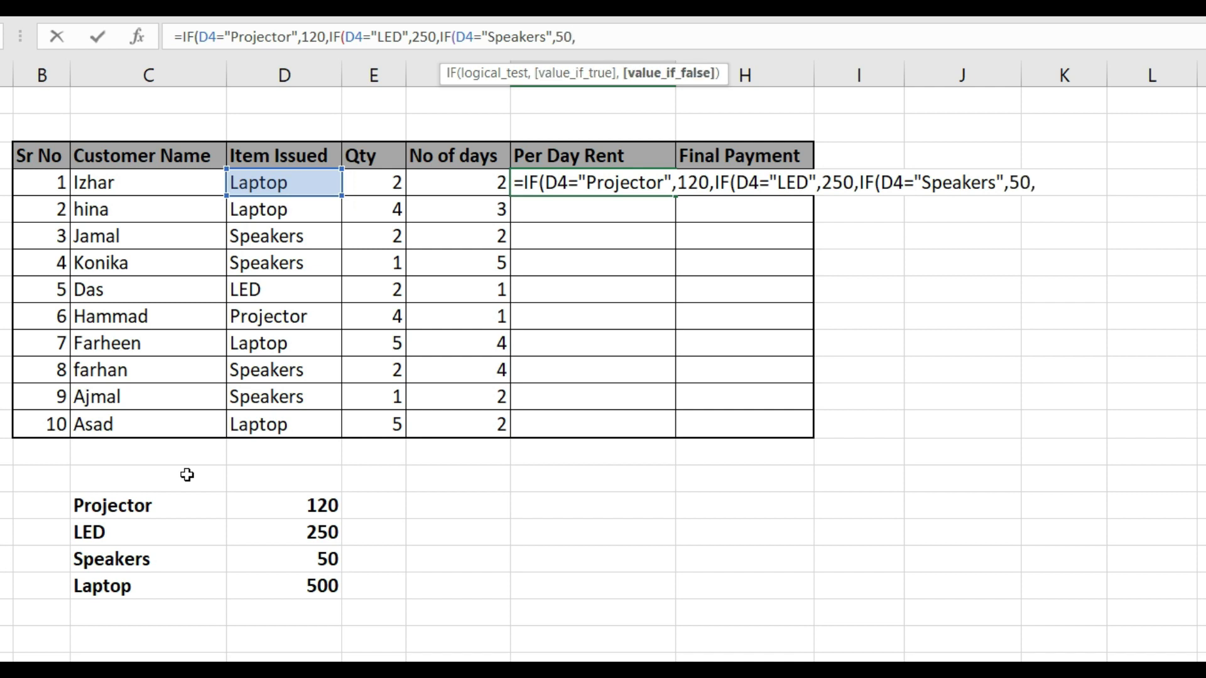
text(IF()
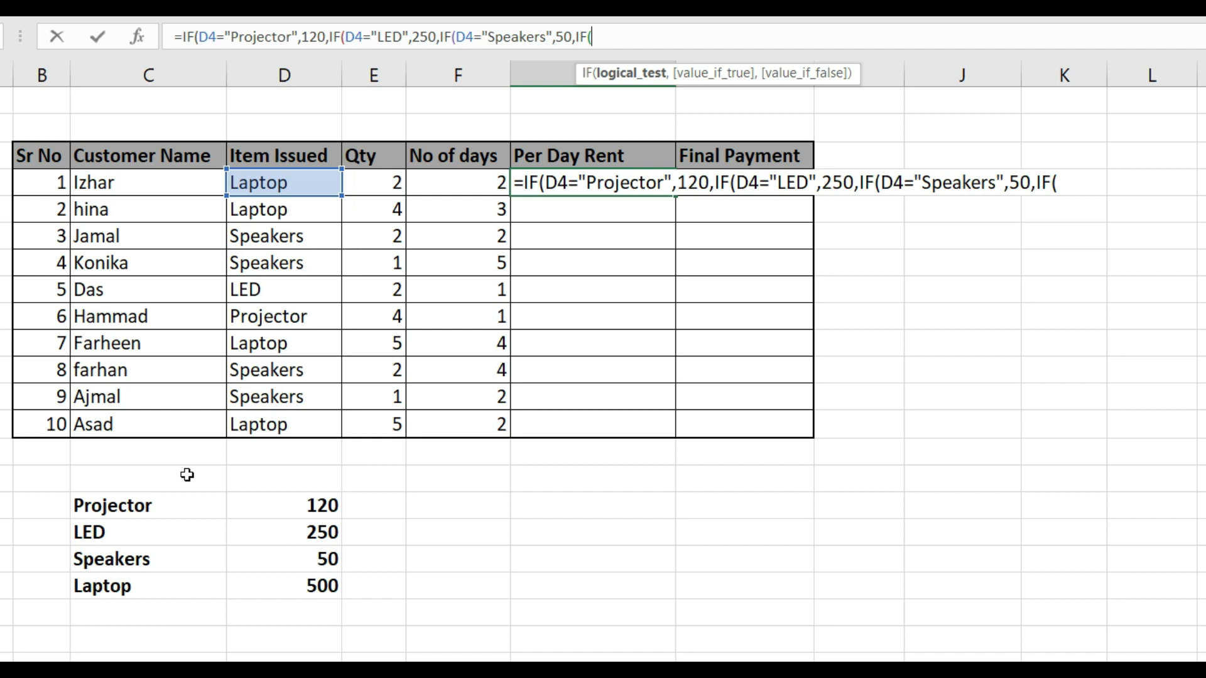
Nest a fourth IF in the G4 formula that tests D4="Laptop" and returns 500 when true
key(Left)
key(Left)
key(Left)
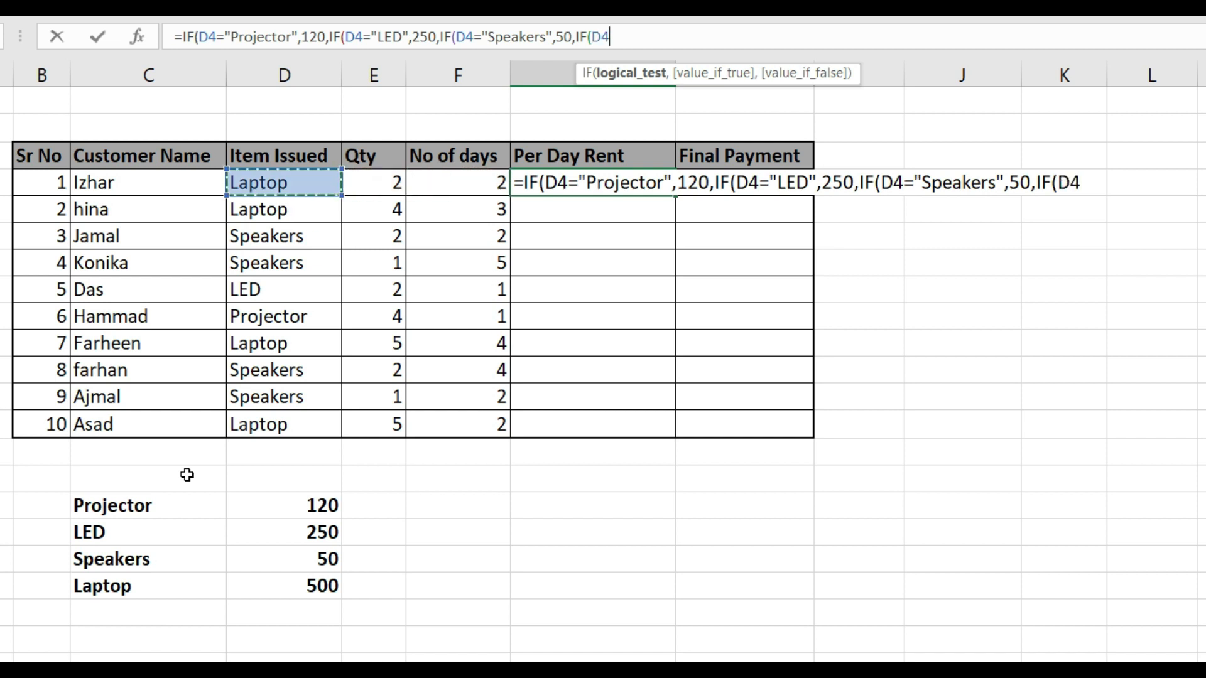
text(="Laptop")
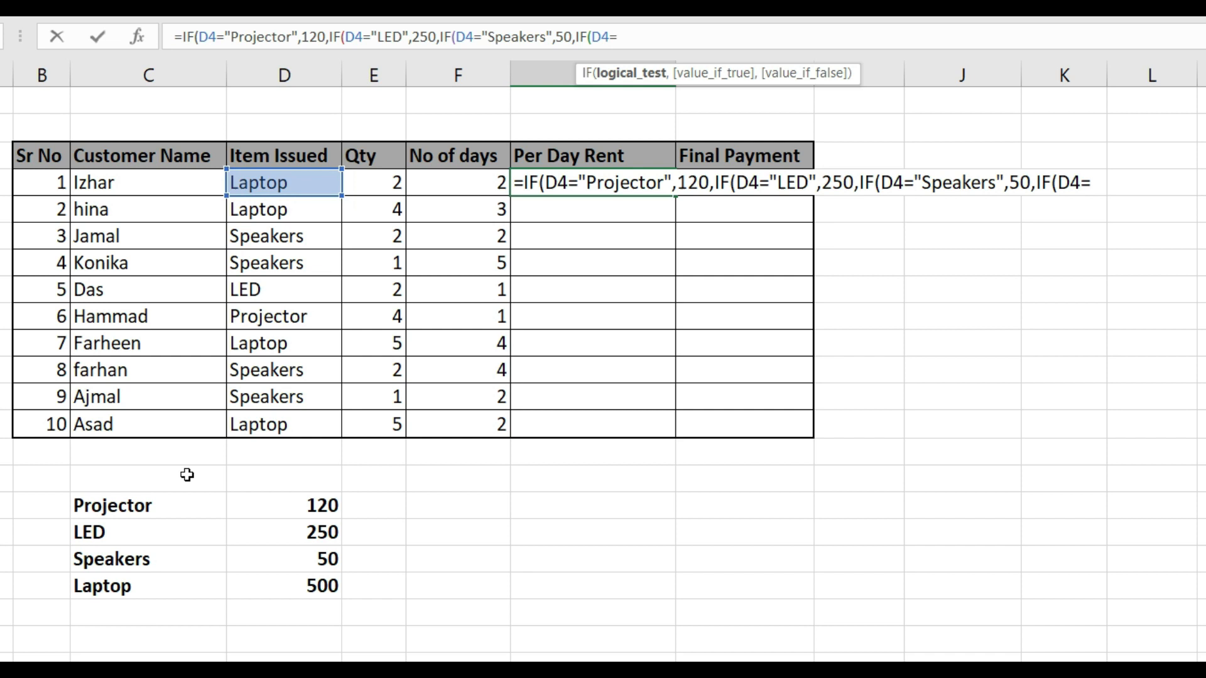
text(,)
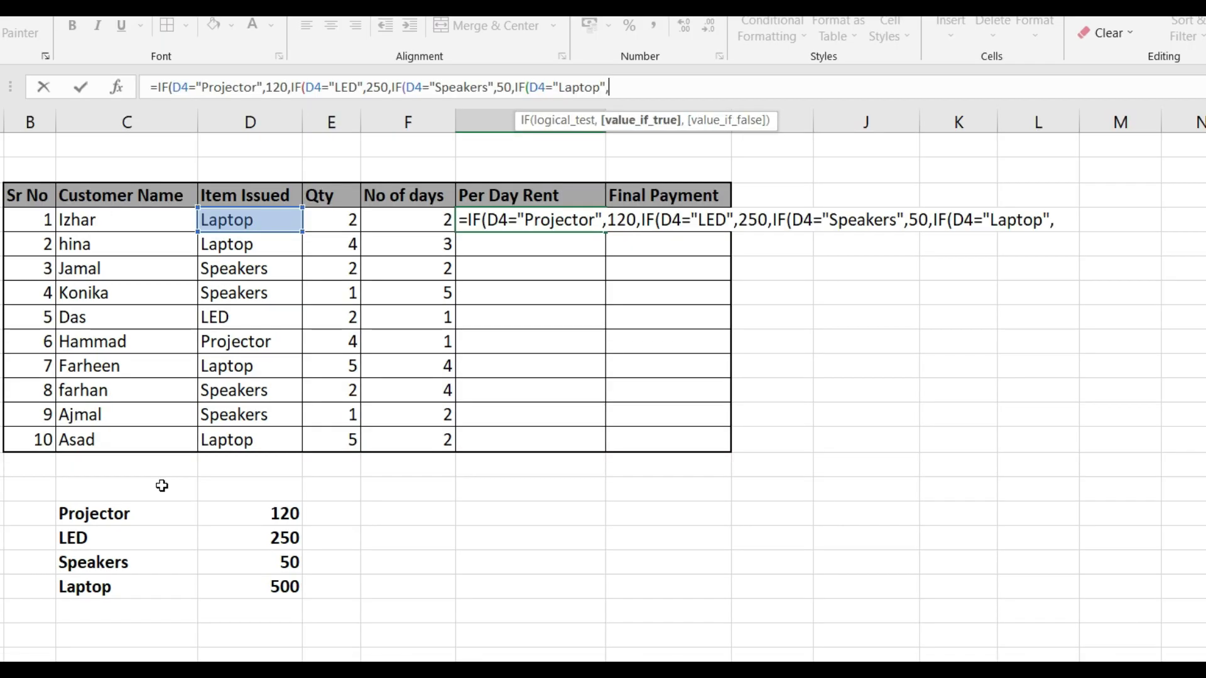
text(500)
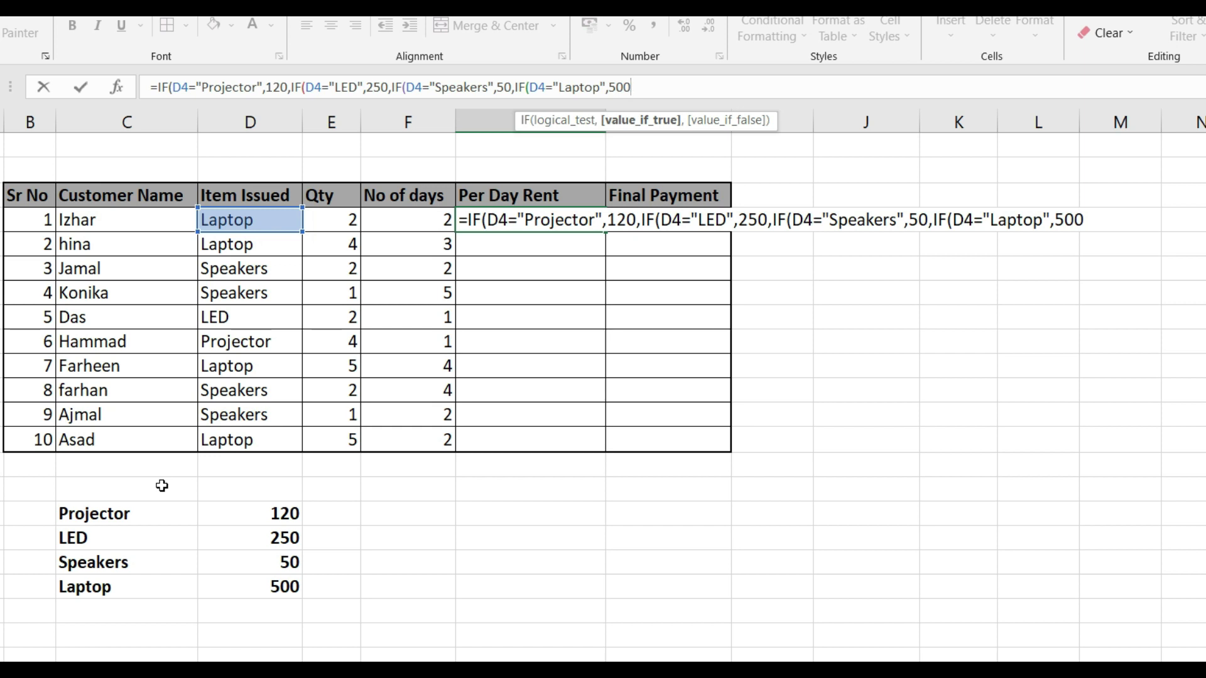
text(,0))
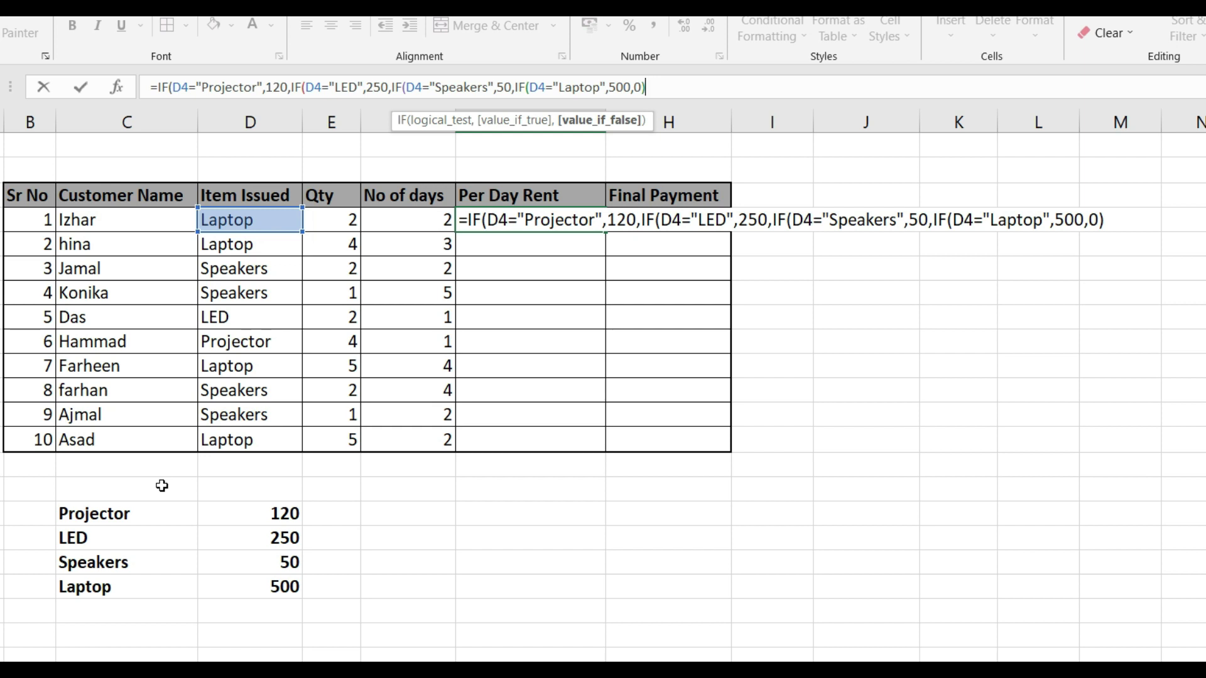
Give the innermost IF a false result of 0, close all four IF functions, and enter the G4 formula
text())
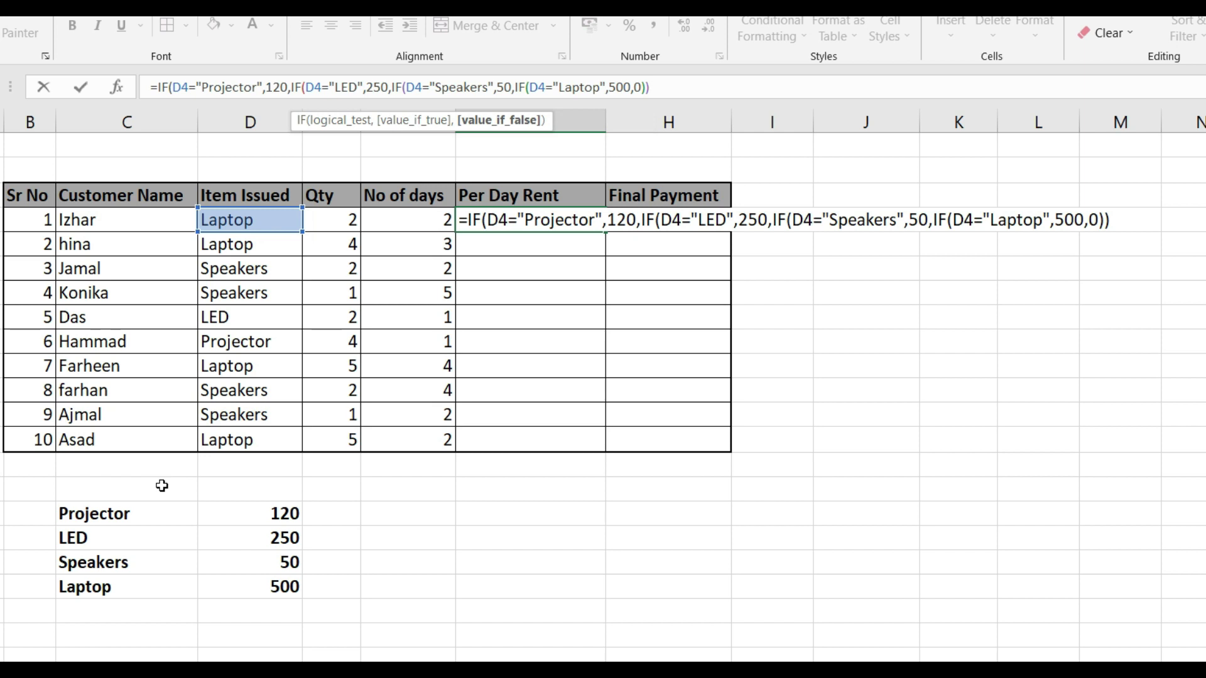
text()))
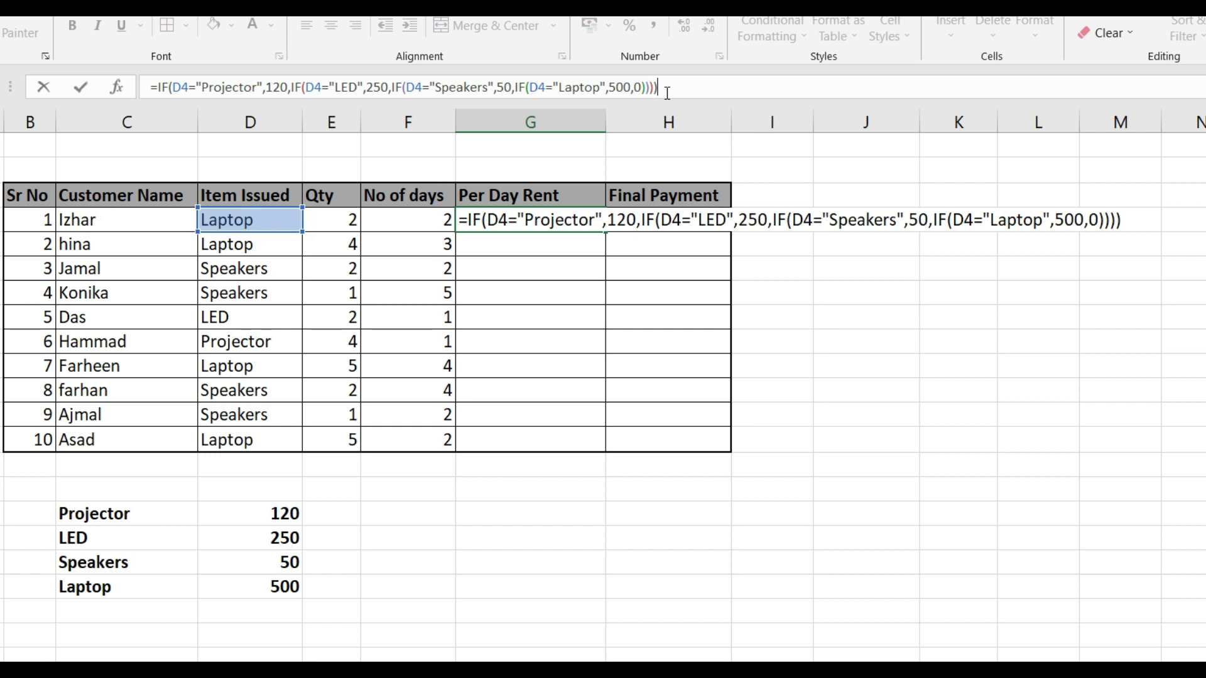
key(Return)
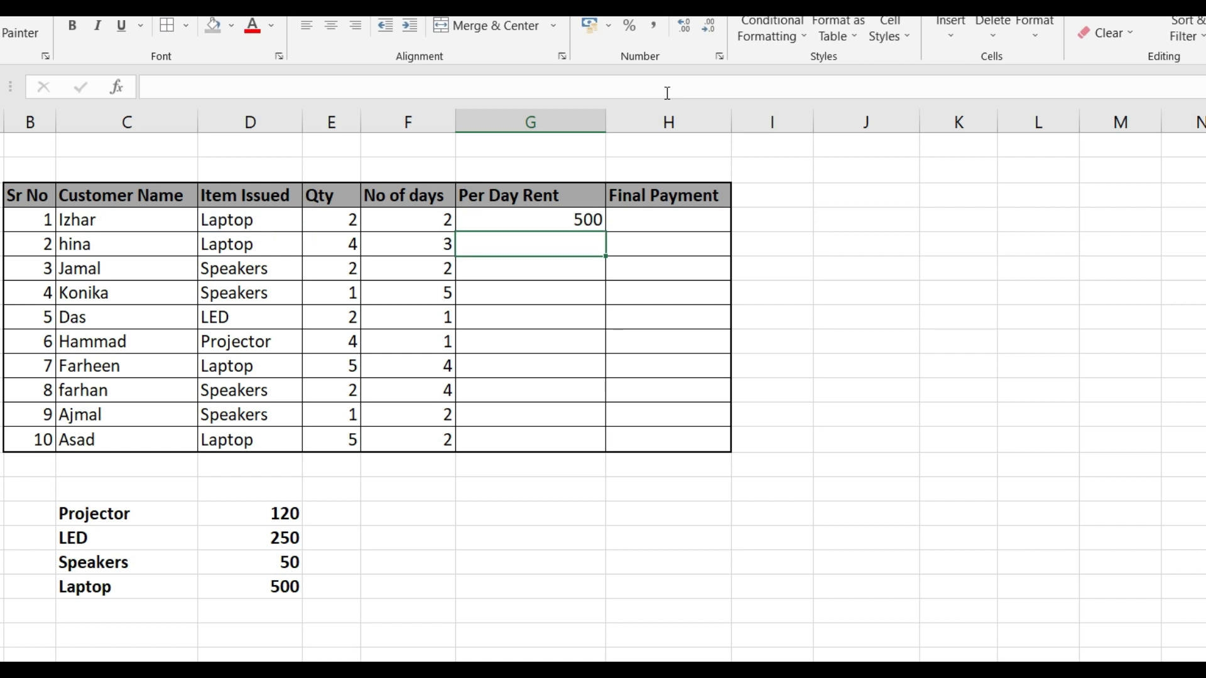
Copy the nested IF rent formula from G4 down the Per Day Rent column through G13
key(Up)
key(ctrl+c)
key(shift+Down)
key(shift+Down)
key(shift+Down)
key(shift+Down)
key(shift+Down)
key(shift+Down)
key(shift+Down)
key(shift+Down)
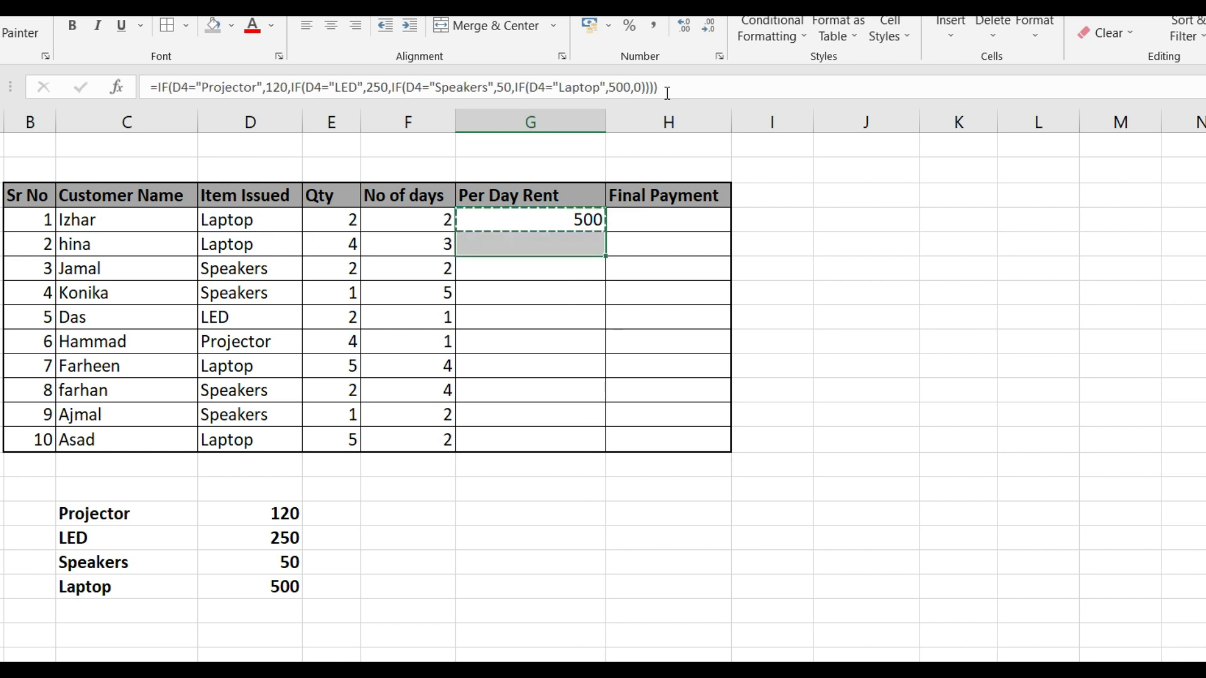
key(shift+Down)
key(ctrl+v)
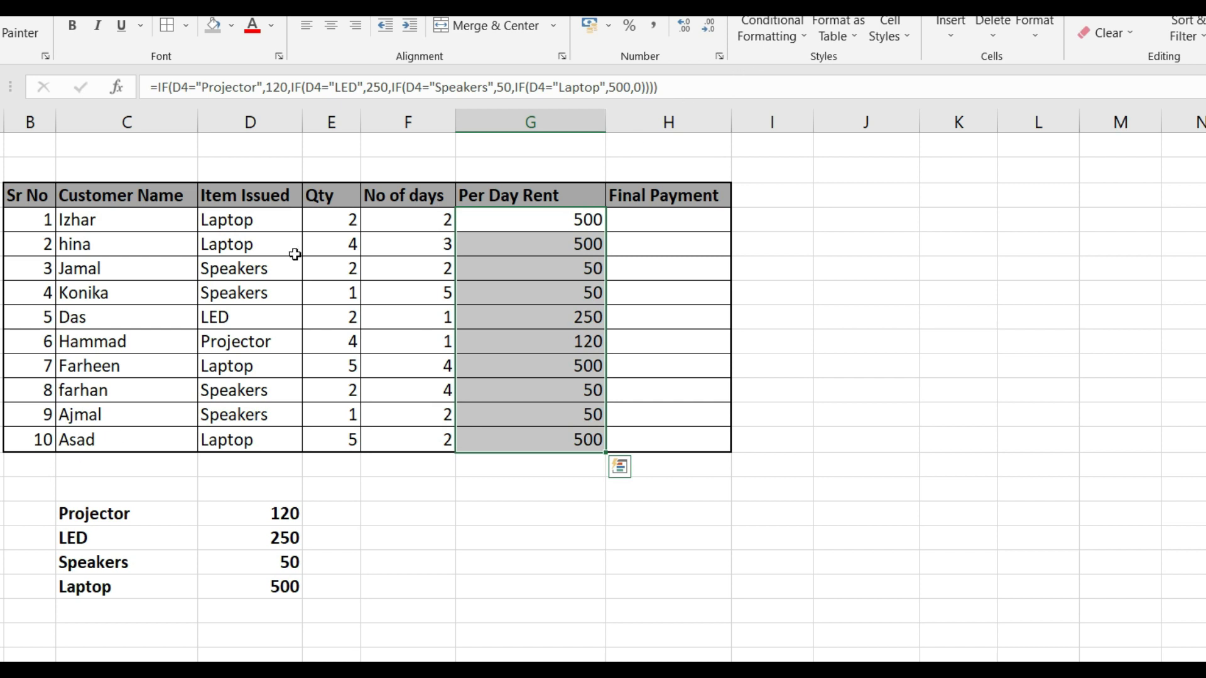
Check the per-day rents of the first and third customers' items against the item price list
click(288, 229)
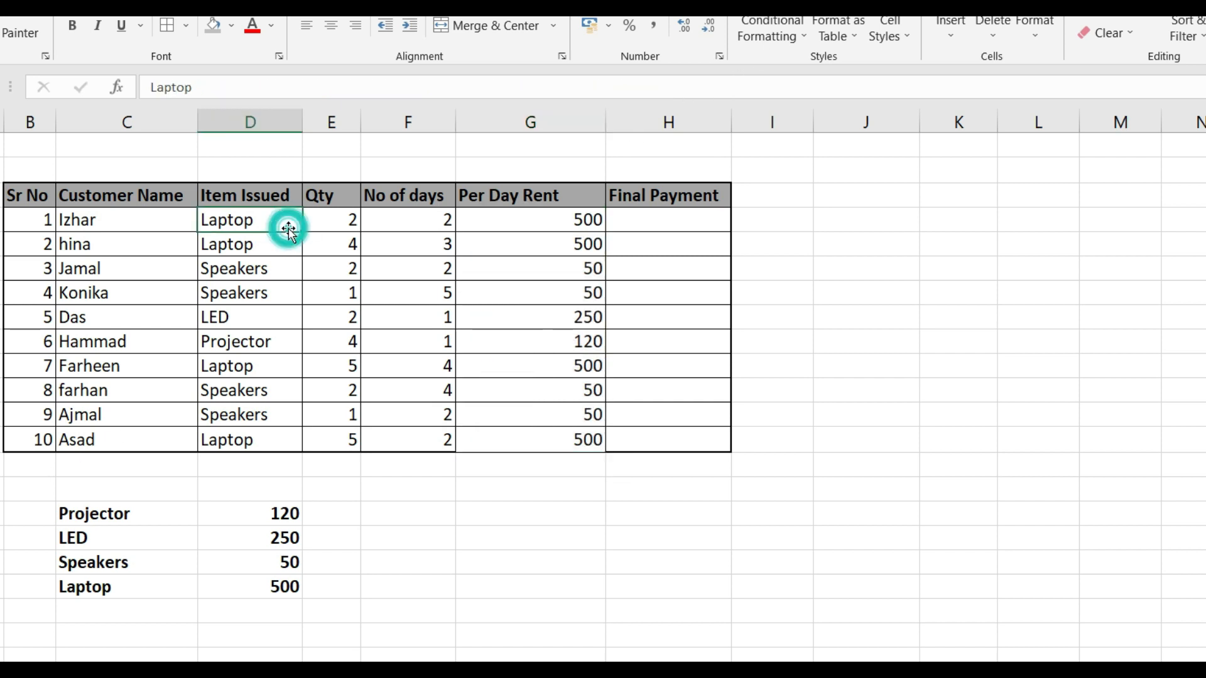
click(537, 224)
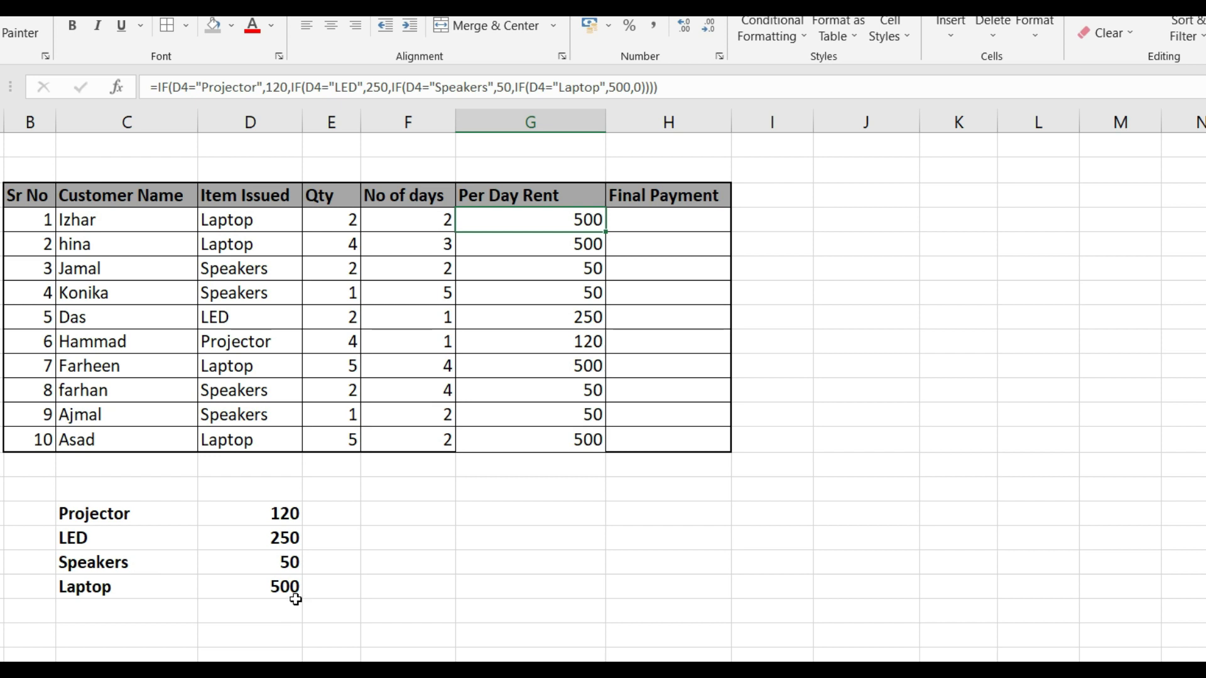
click(260, 274)
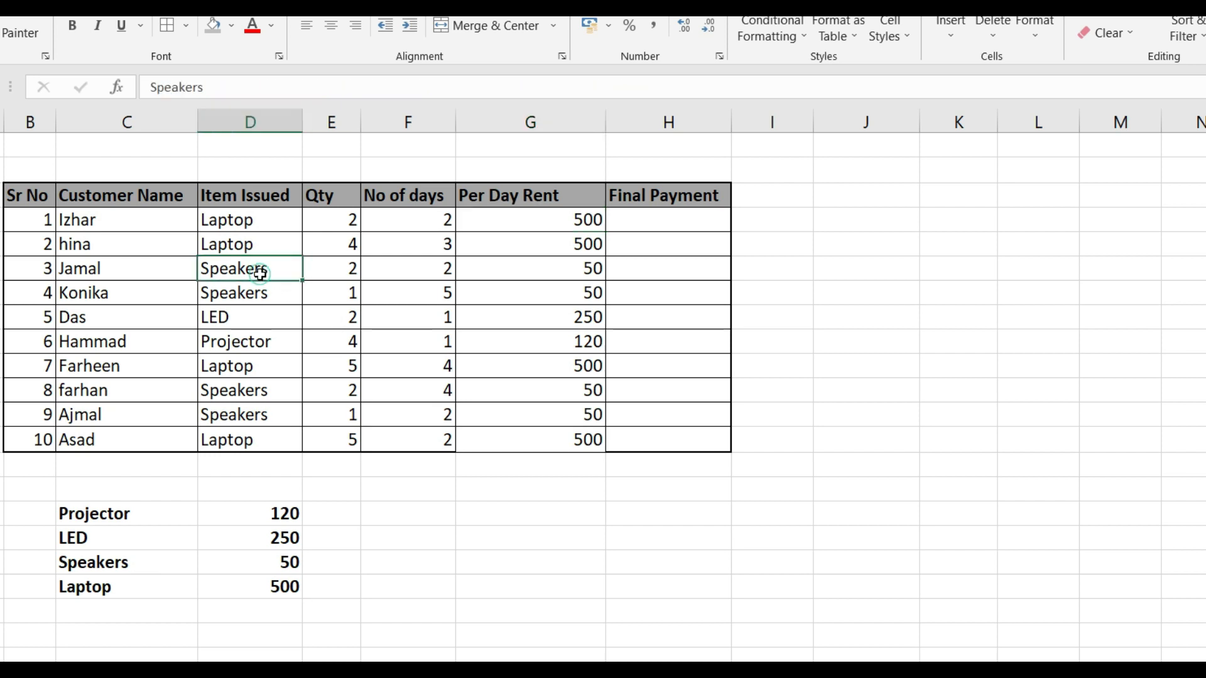
click(547, 262)
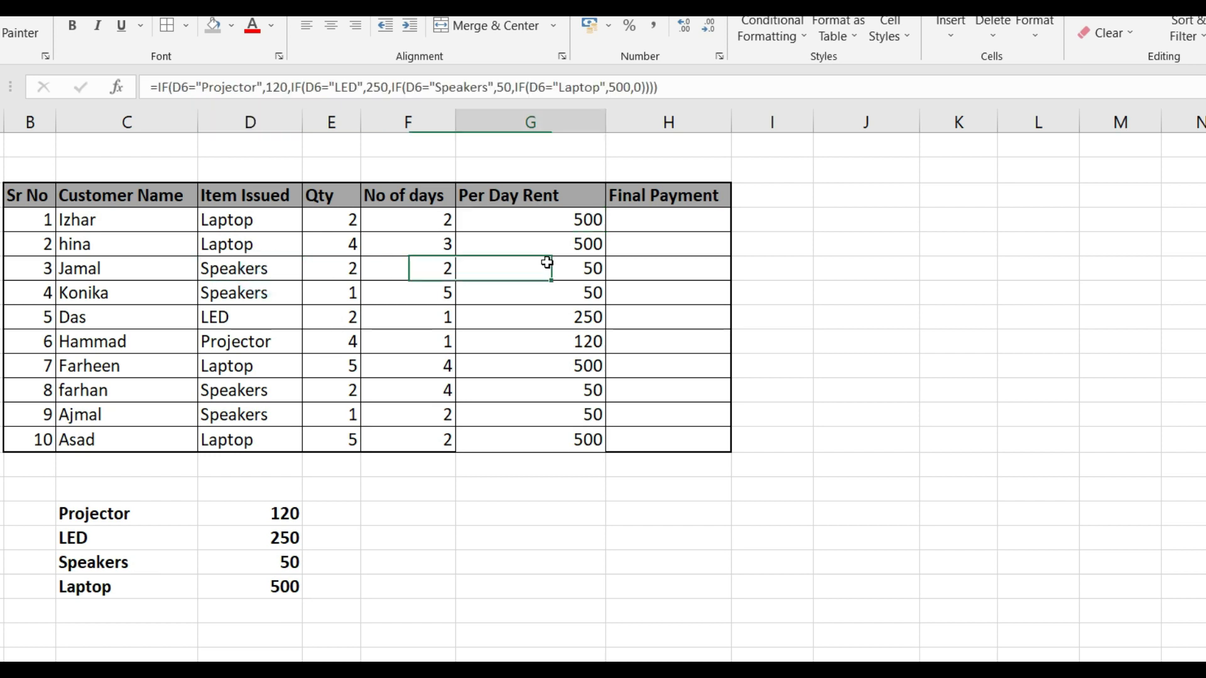
Compare the per-day rents in the Speakers, LED and Projector rows with the item price list below the table
click(276, 566)
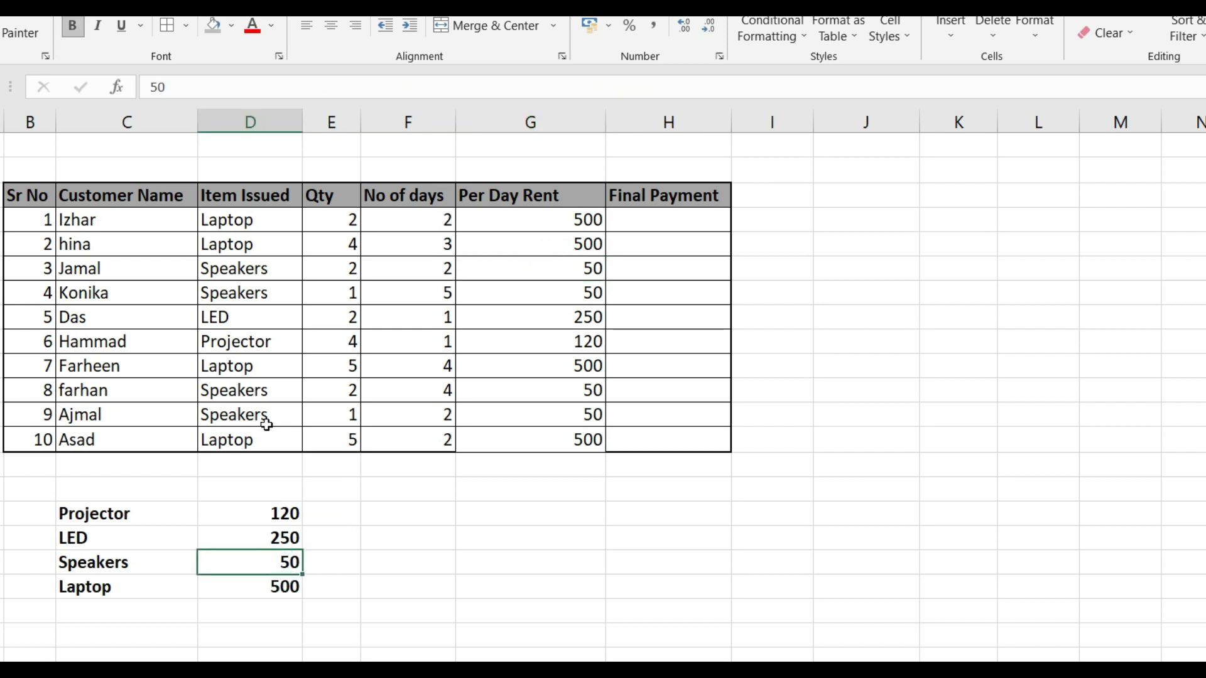
drag(261, 323, 496, 324)
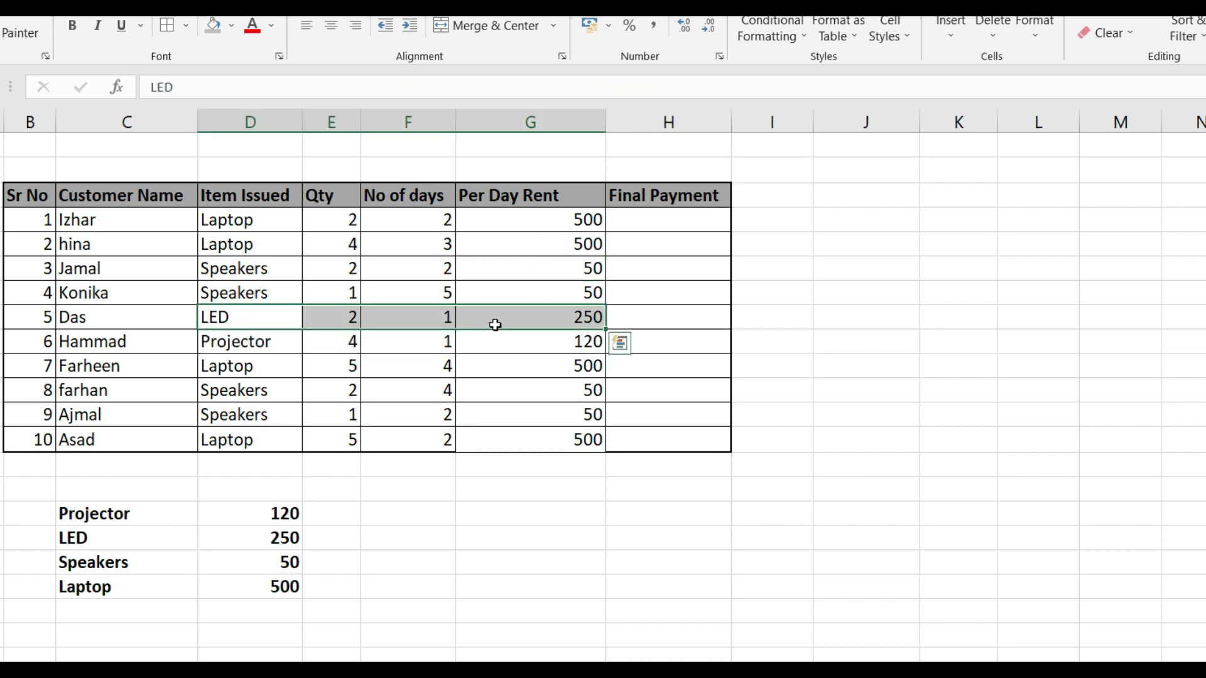
click(495, 325)
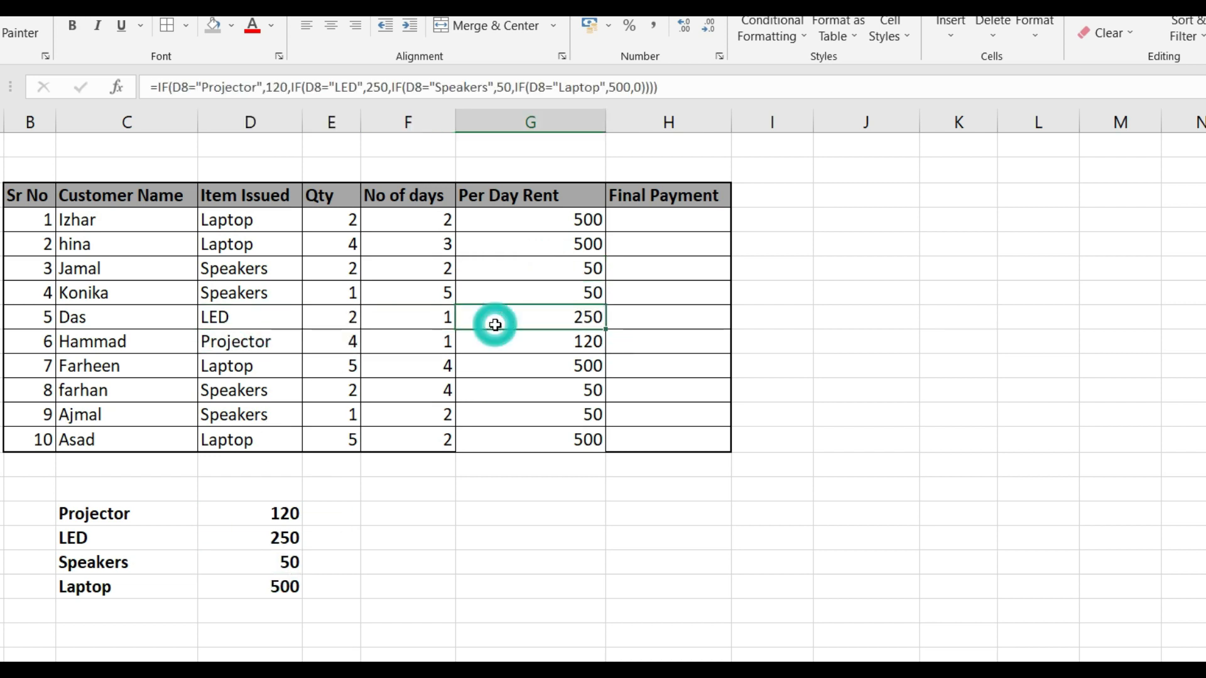
click(239, 540)
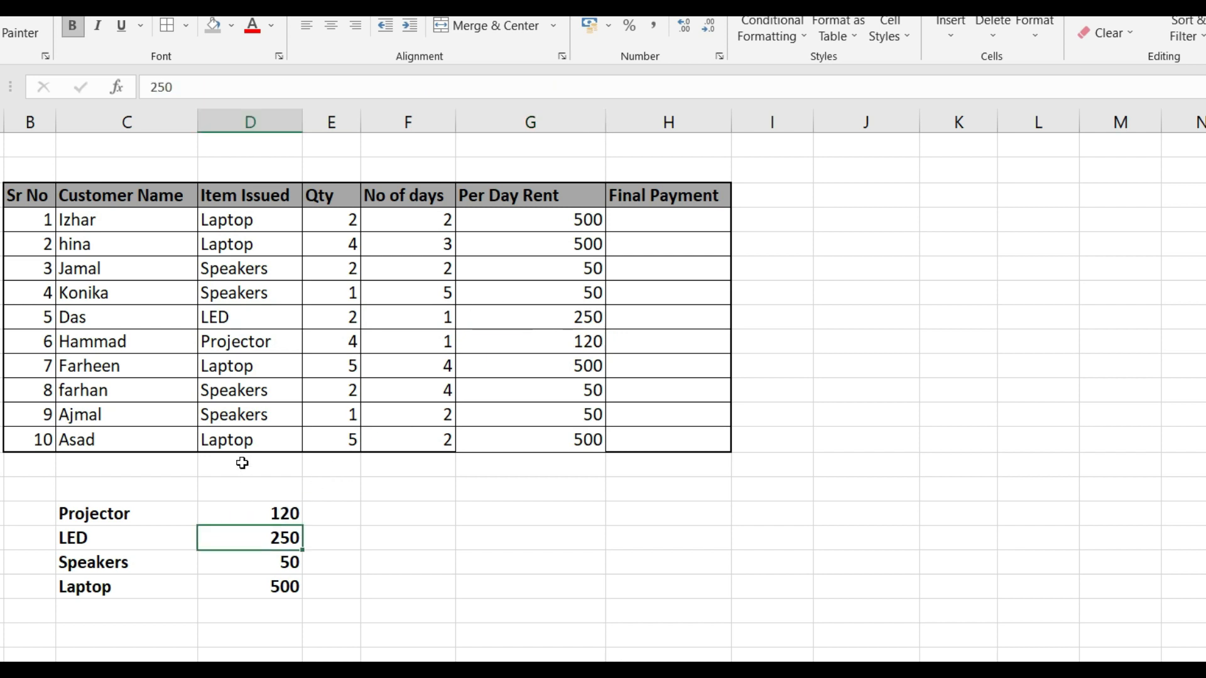
click(548, 338)
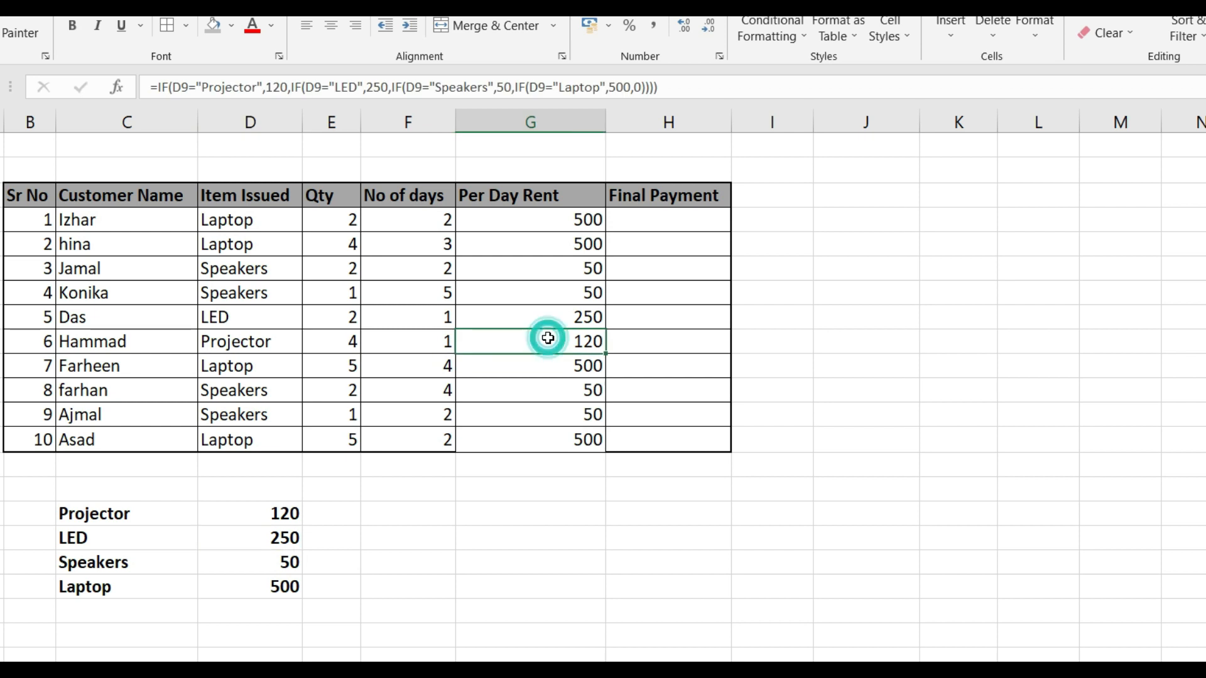
click(266, 507)
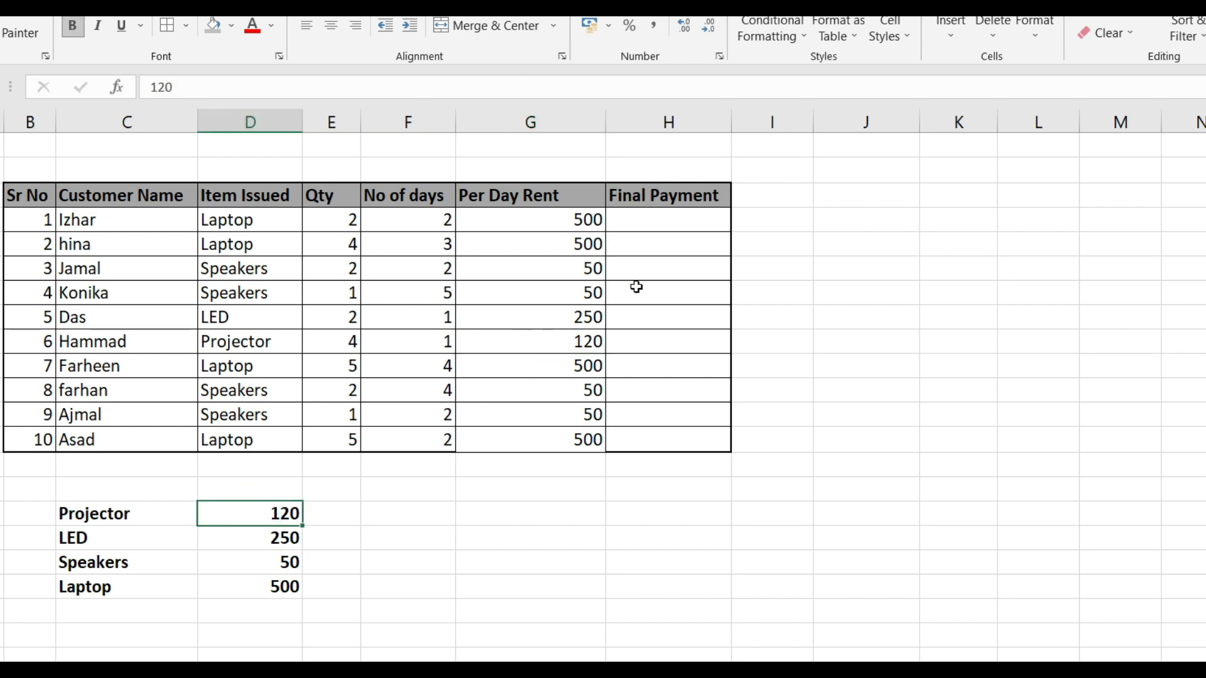
Enter the formula =G4*F4*E4 in H4 to multiply per-day rent, number of days and quantity for the first customer's final payment
click(656, 217)
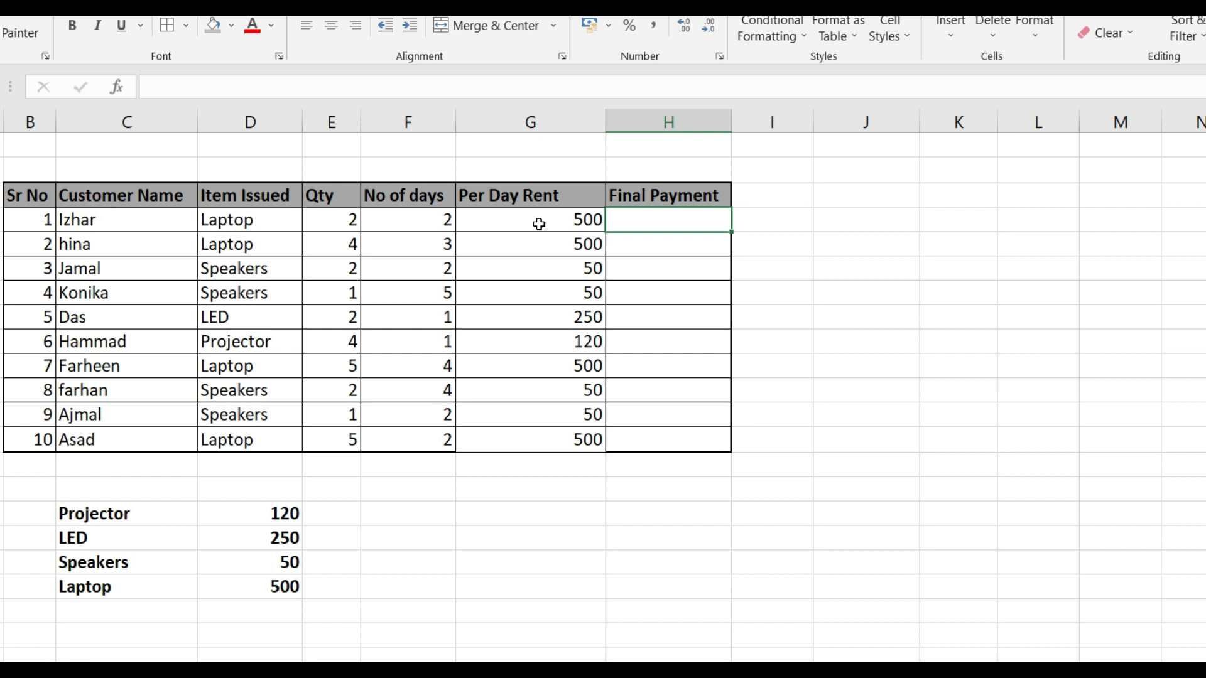
text(=)
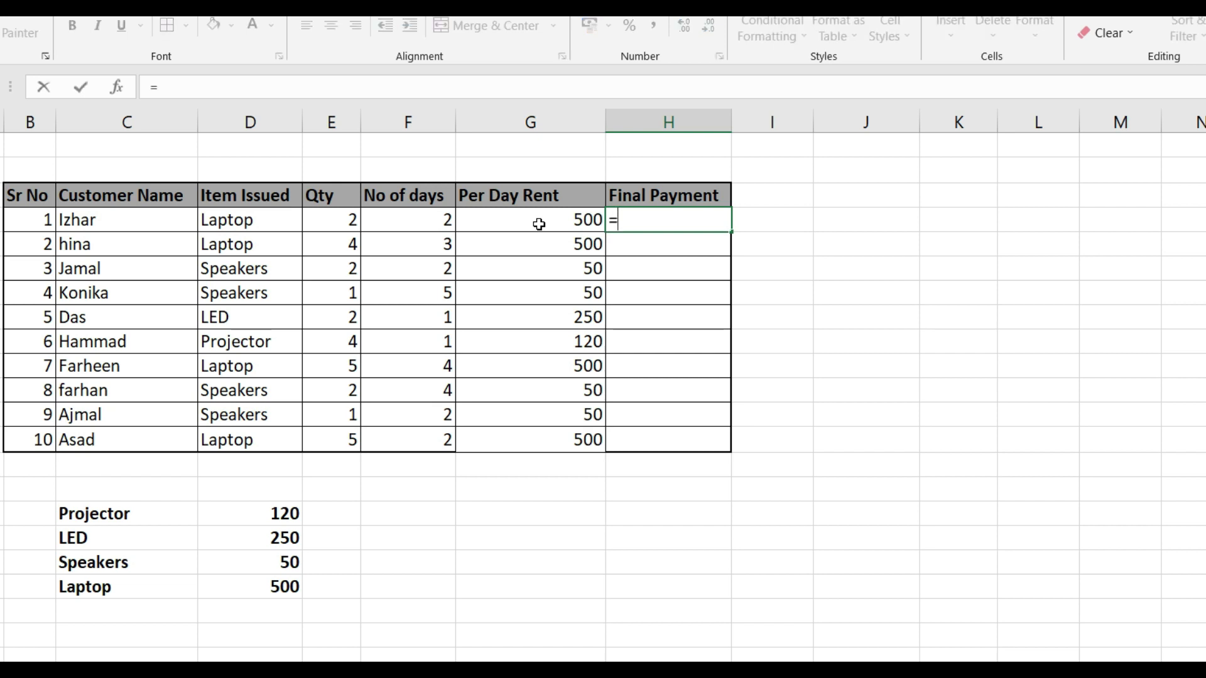
click(539, 224)
text(*)
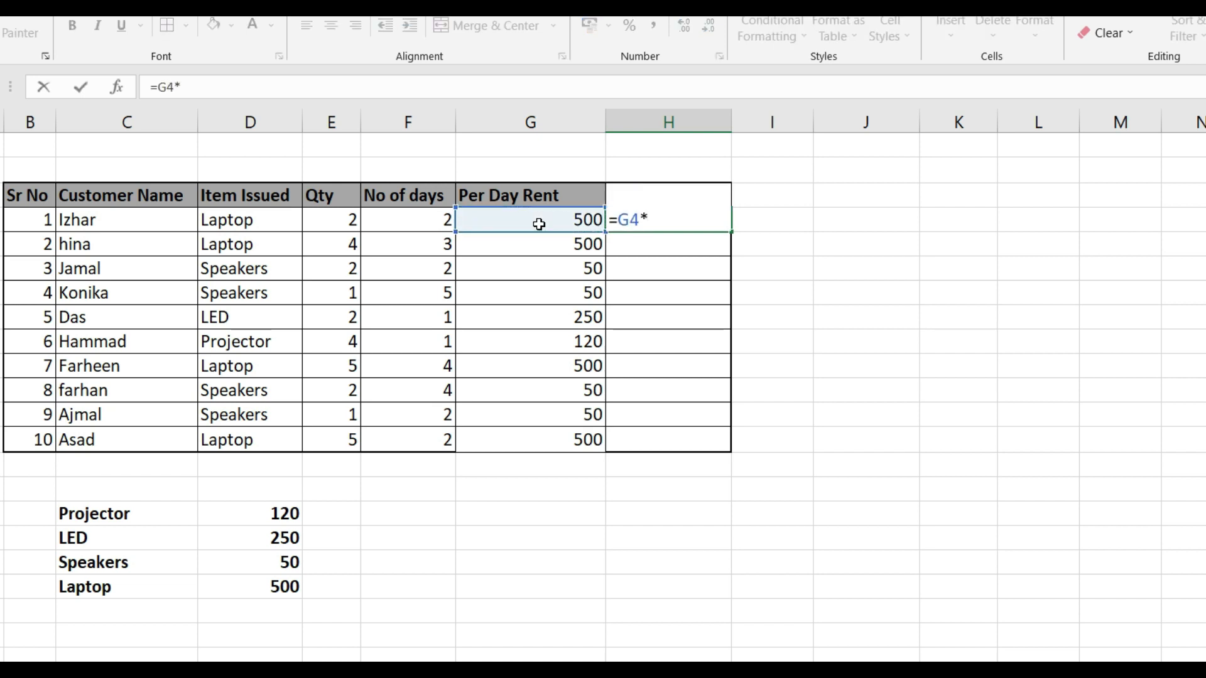
click(539, 224)
key(Left)
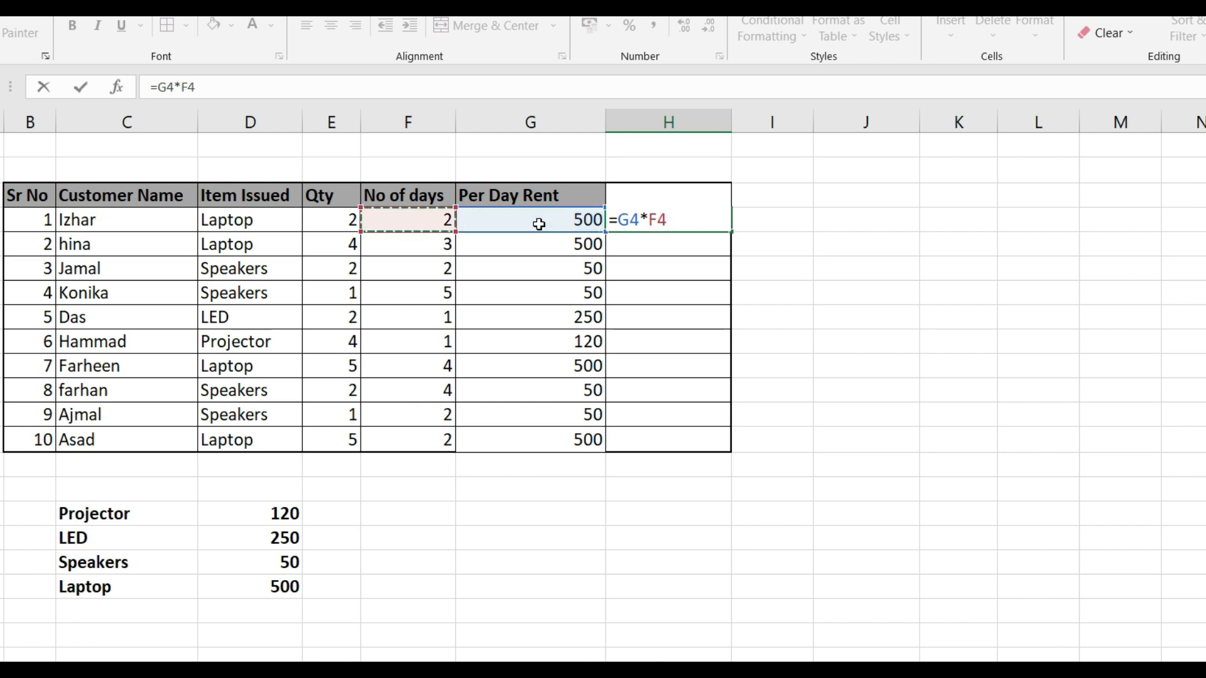
text(*)
click(539, 225)
key(Left)
key(Left)
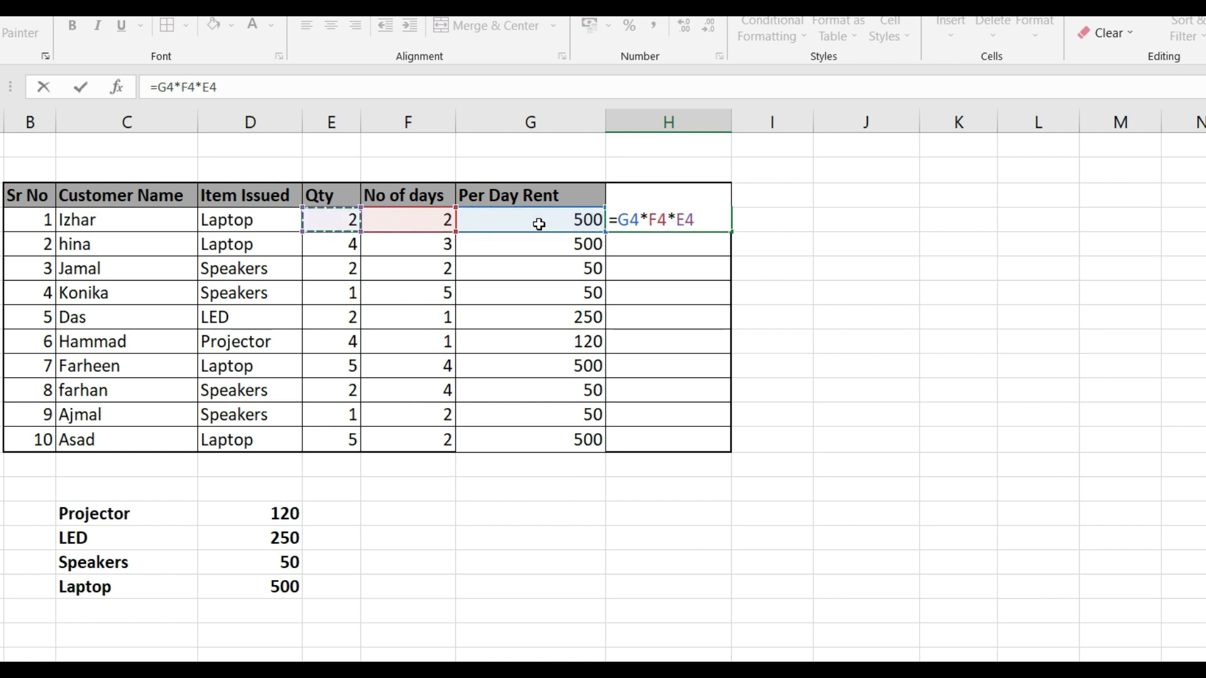
key(Return)
Copy the final payment formula from H4 down the Final Payment column through H13
key(Up)
key(ctrl+c)
key(shift+Down)
key(shift+Down)
key(shift+Down)
key(shift+Down)
key(shift+Down)
key(shift+Down)
key(shift+Down)
key(shift+Down)
key(shift+Down)
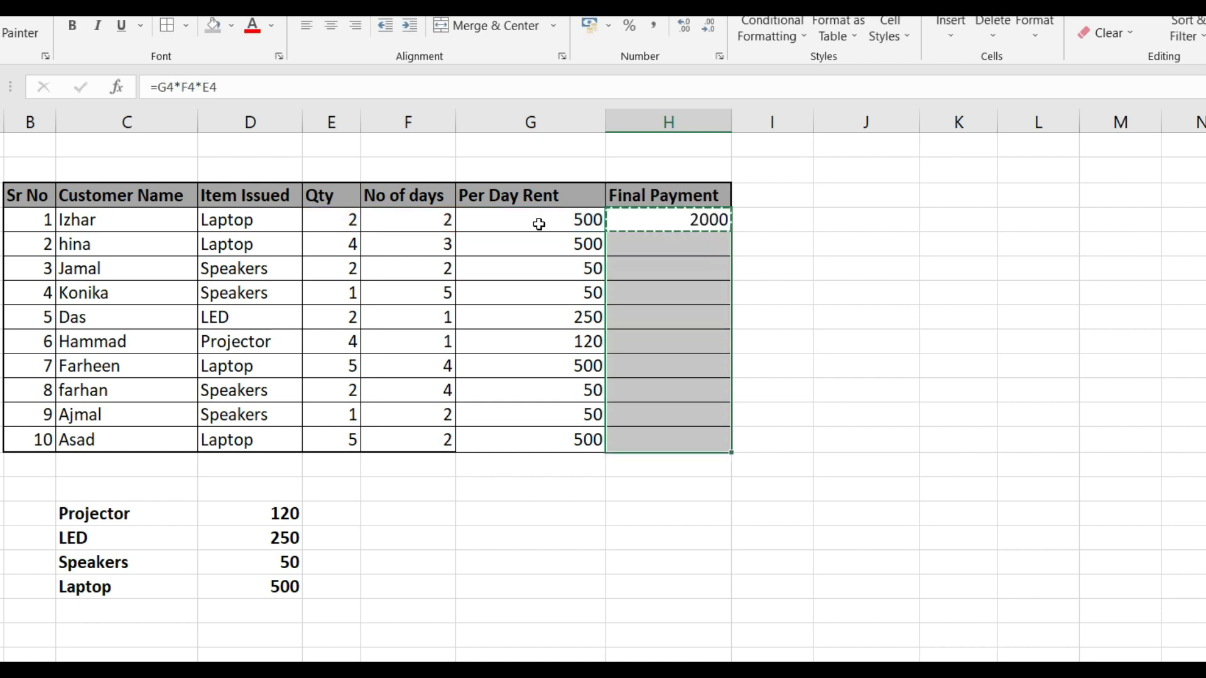
key(ctrl+v)
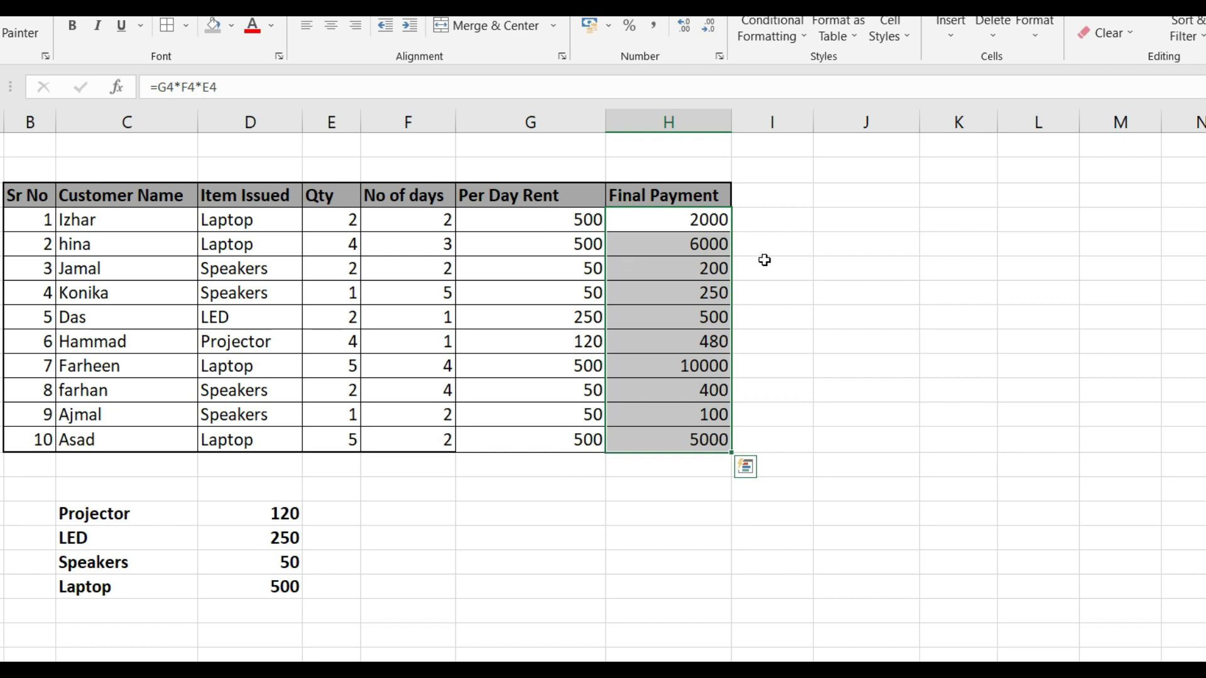
click(758, 243)
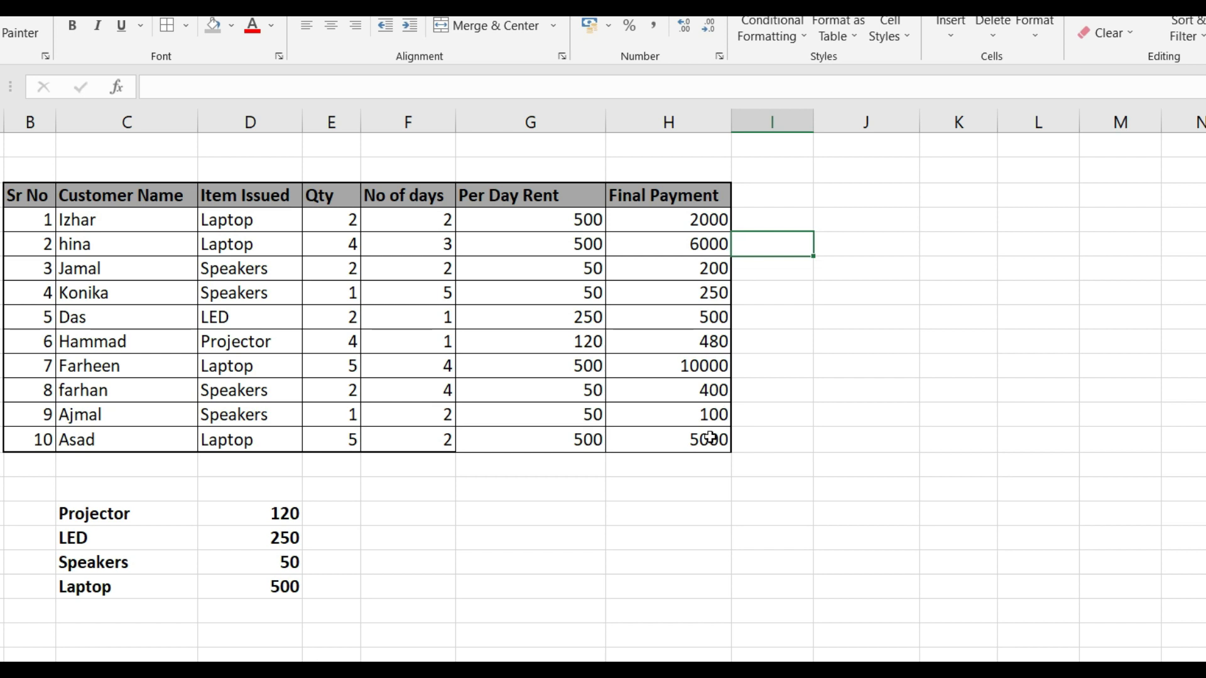
click(774, 440)
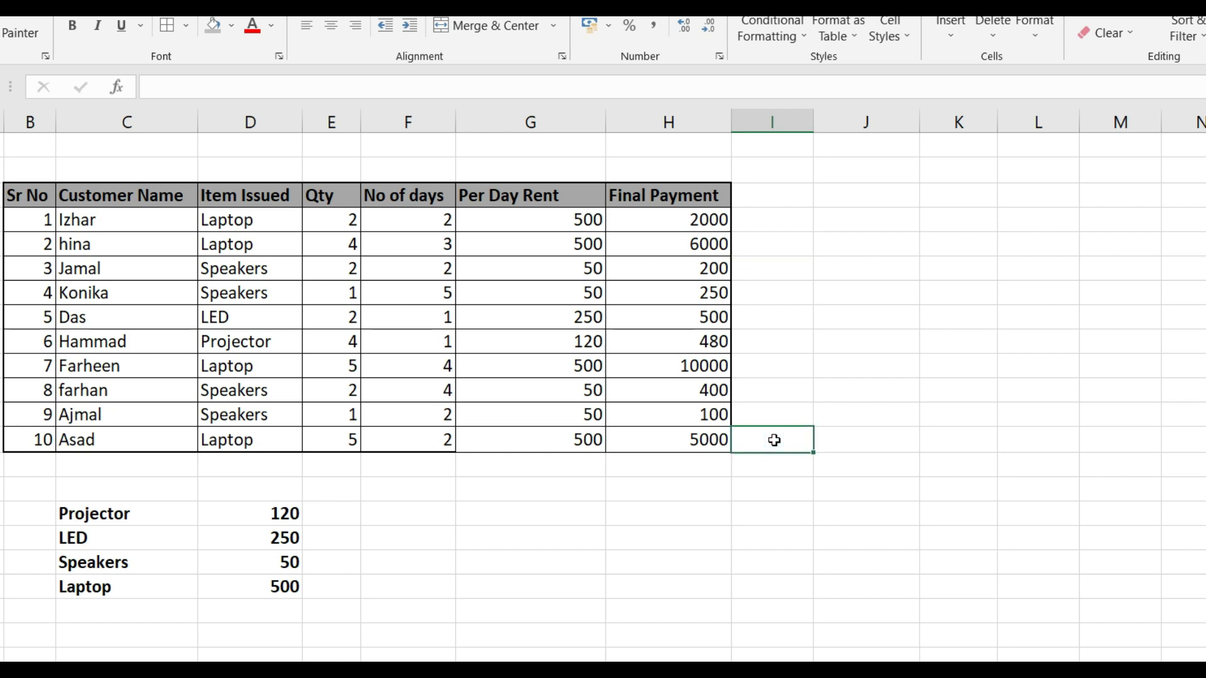